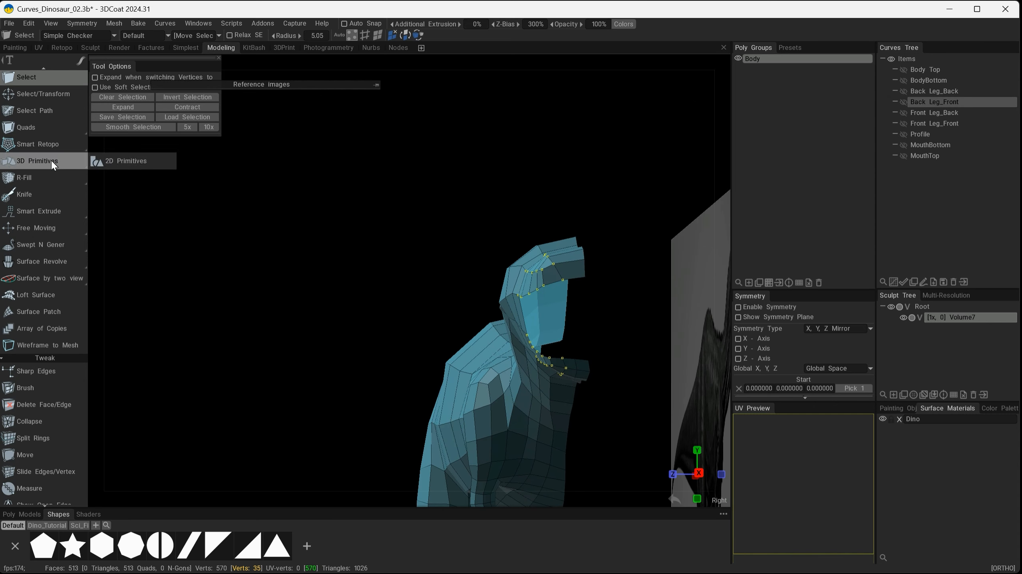
Switch to transforming the selected snout and lower-jaw vertices, reset the gizmo axes, and move only the gizmo to the body's centre plane
{"action": "left_click", "coordinate": [25, 97]}
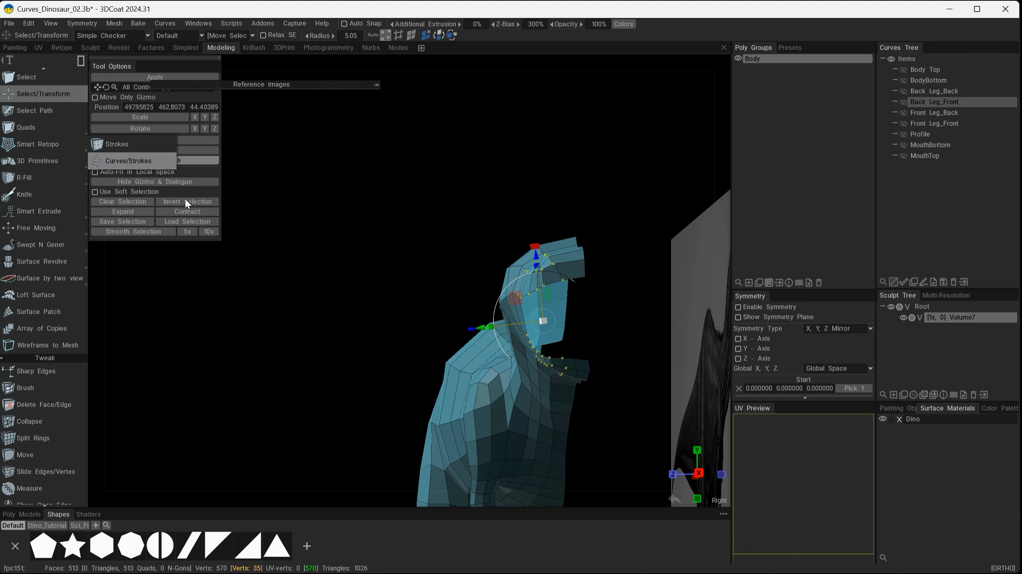
{"action": "right_click_drag", "start_coordinate": [349, 335], "coordinate": [344, 335]}
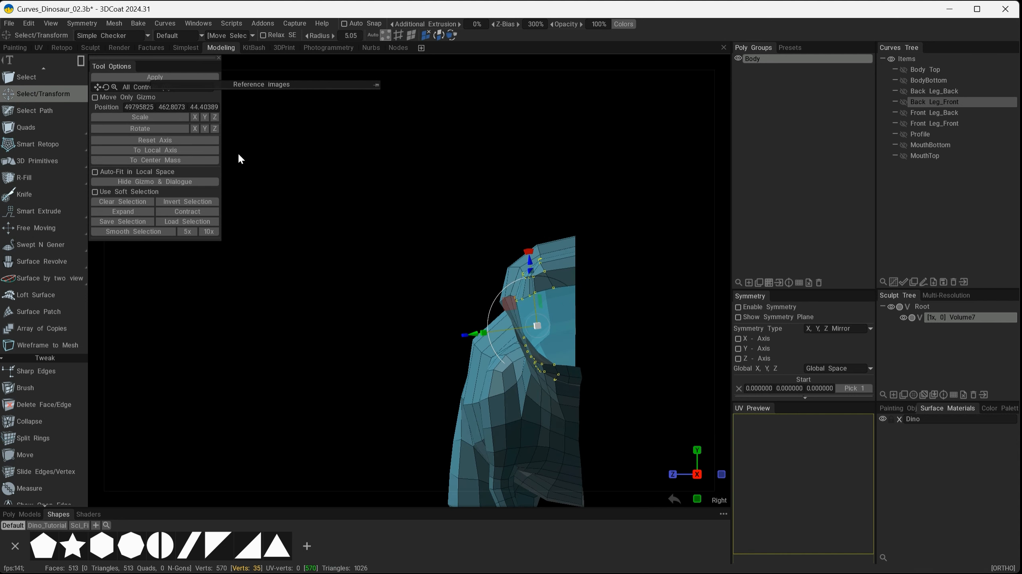
{"action": "left_click", "coordinate": [167, 138]}
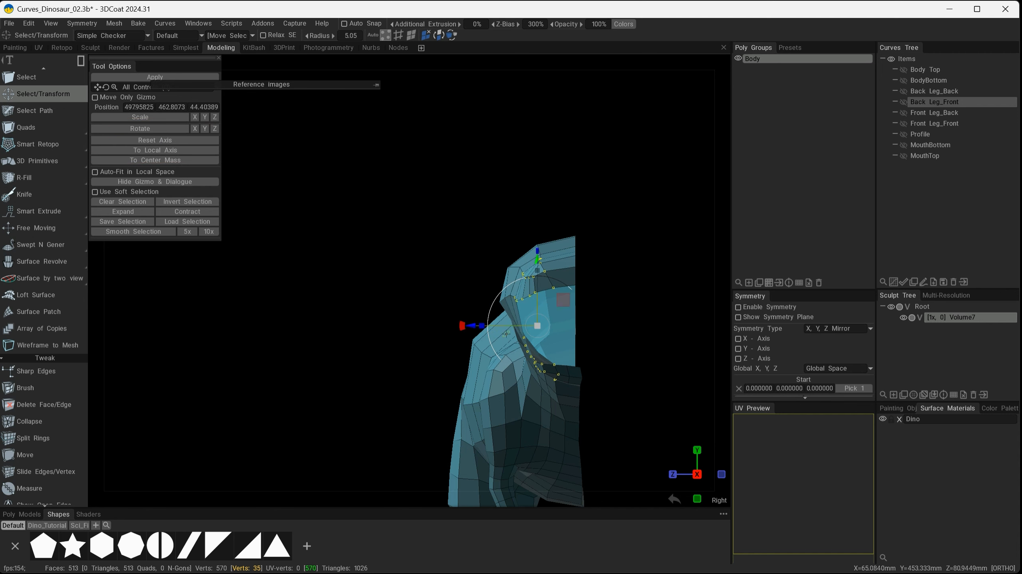
{"action": "left_click_drag", "start_coordinate": [476, 330], "coordinate": [511, 328]}
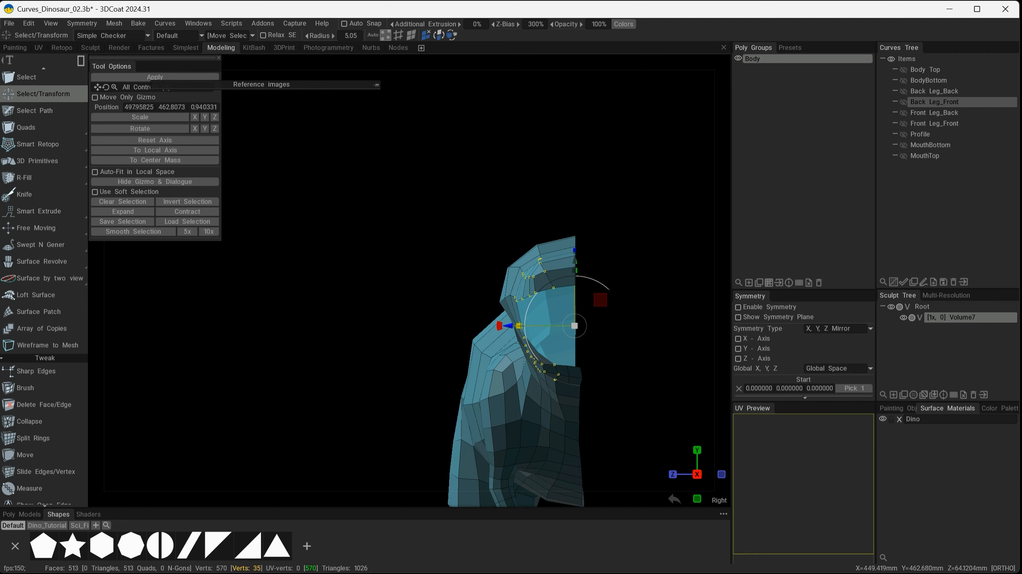
Scale the selected snout and lower-jaw vertices across the head's width, using the centre plane as the pivot
{"action": "left_click_drag", "start_coordinate": [521, 326], "coordinate": [619, 314]}
{"action": "middle_click_drag", "start_coordinate": [622, 313], "coordinate": [246, 311], "text": "alt"}
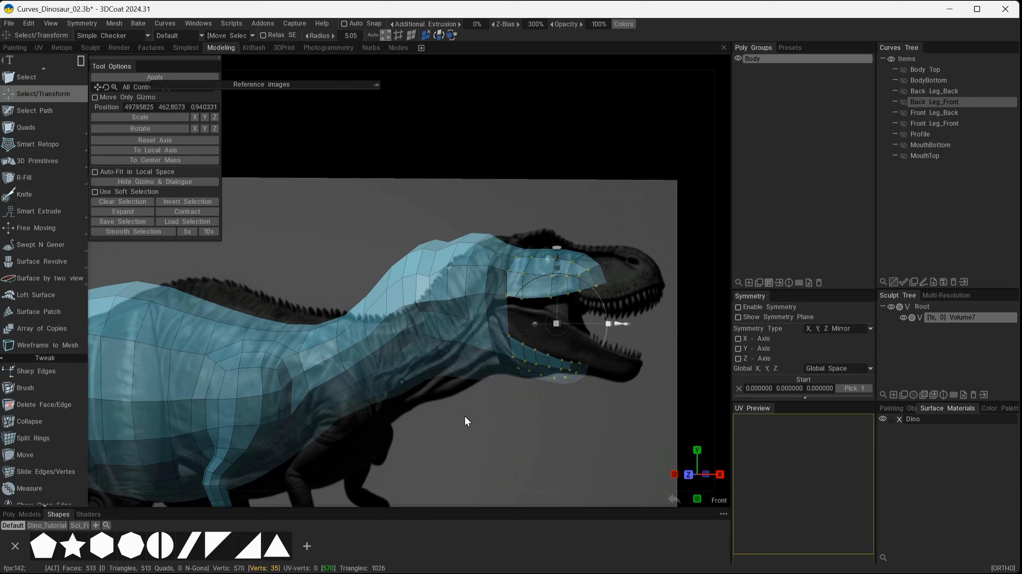
{"action": "left_click_drag", "start_coordinate": [465, 417], "coordinate": [483, 417], "text": "alt+shift"}
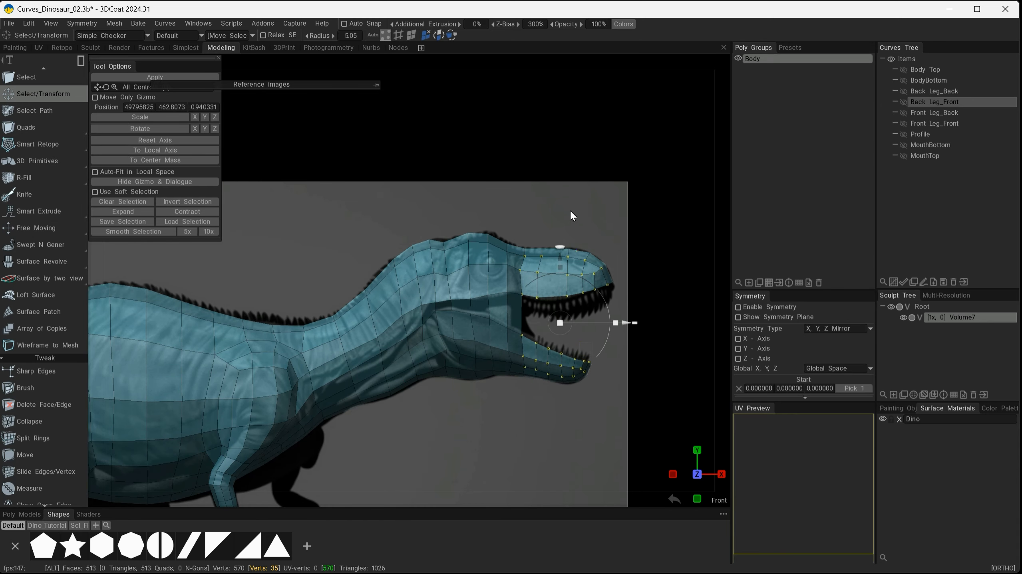
{"action": "left_click_drag", "start_coordinate": [570, 212], "coordinate": [547, 188], "text": "alt"}
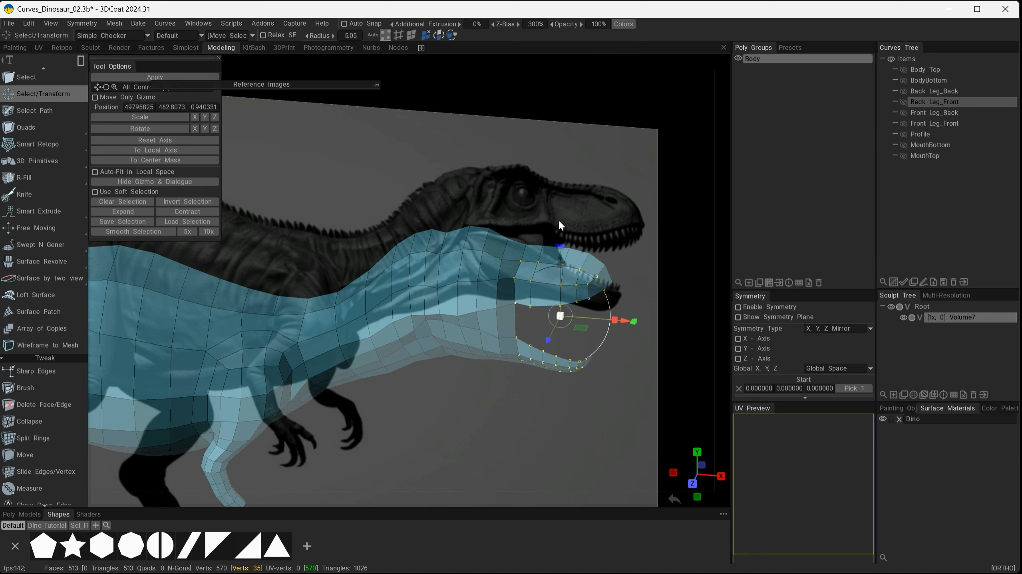
{"action": "left_click_drag", "start_coordinate": [559, 225], "coordinate": [551, 265], "text": "alt"}
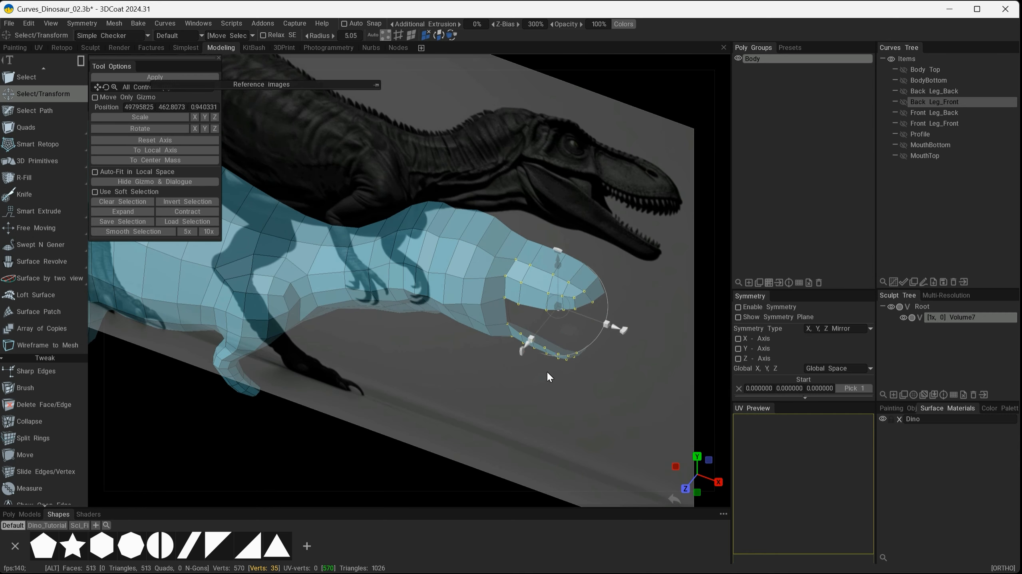
{"action": "left_click_drag", "start_coordinate": [547, 371], "coordinate": [527, 341], "text": "alt"}
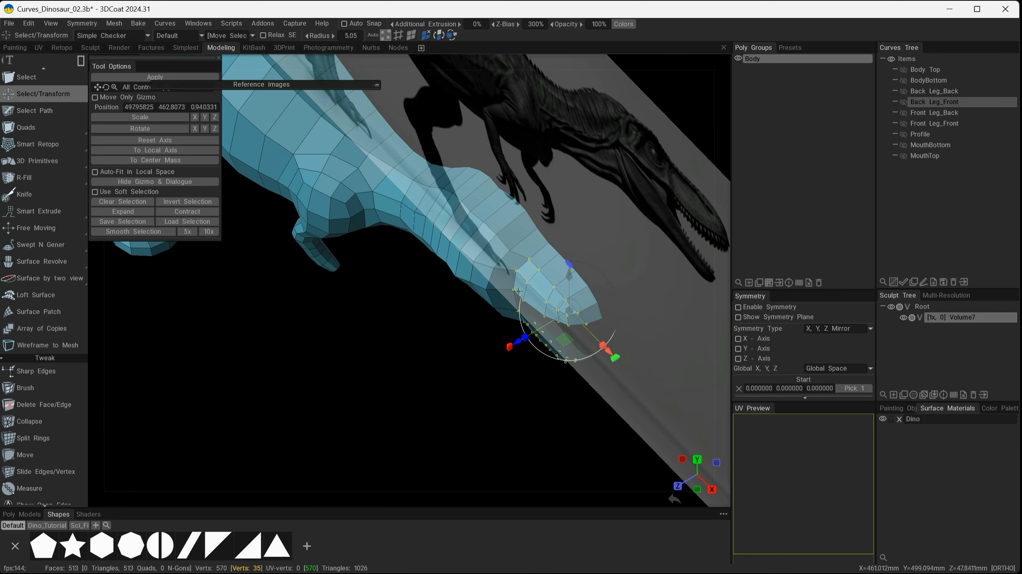
{"action": "left_click_drag", "start_coordinate": [619, 357], "coordinate": [623, 352]}
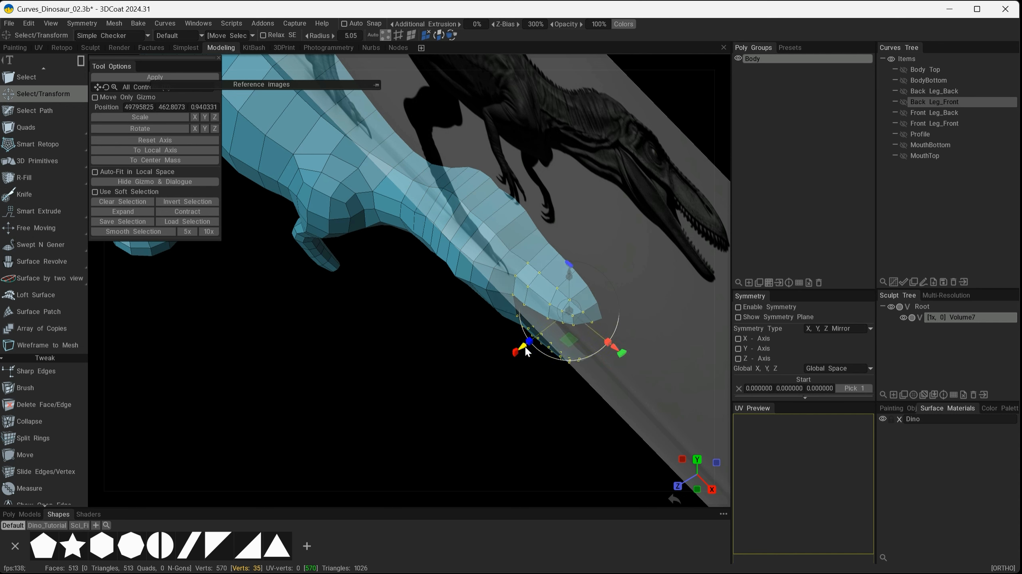
{"action": "left_click_drag", "start_coordinate": [525, 346], "coordinate": [521, 306]}
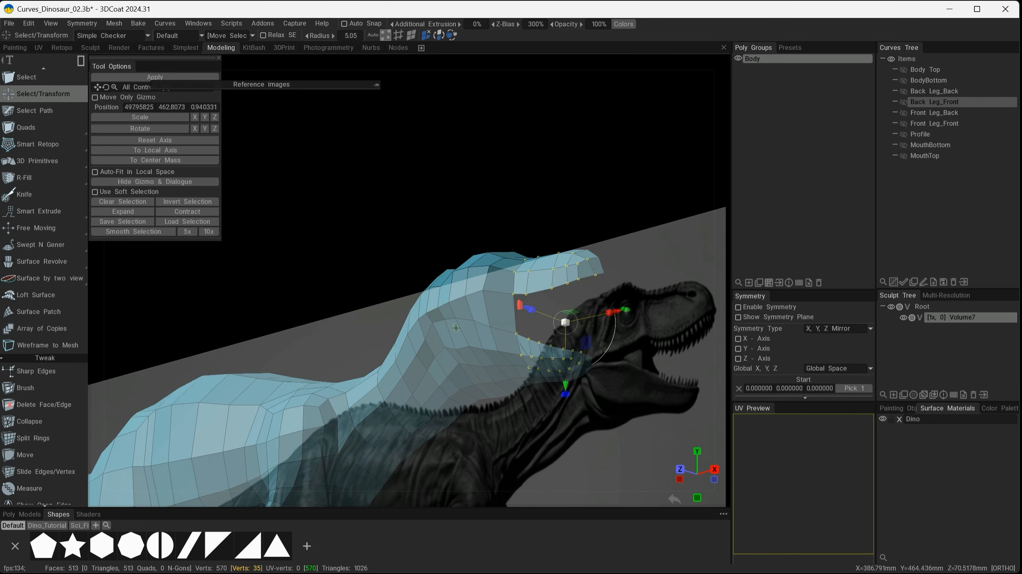
{"action": "left_click_drag", "start_coordinate": [456, 328], "coordinate": [487, 356], "text": "alt"}
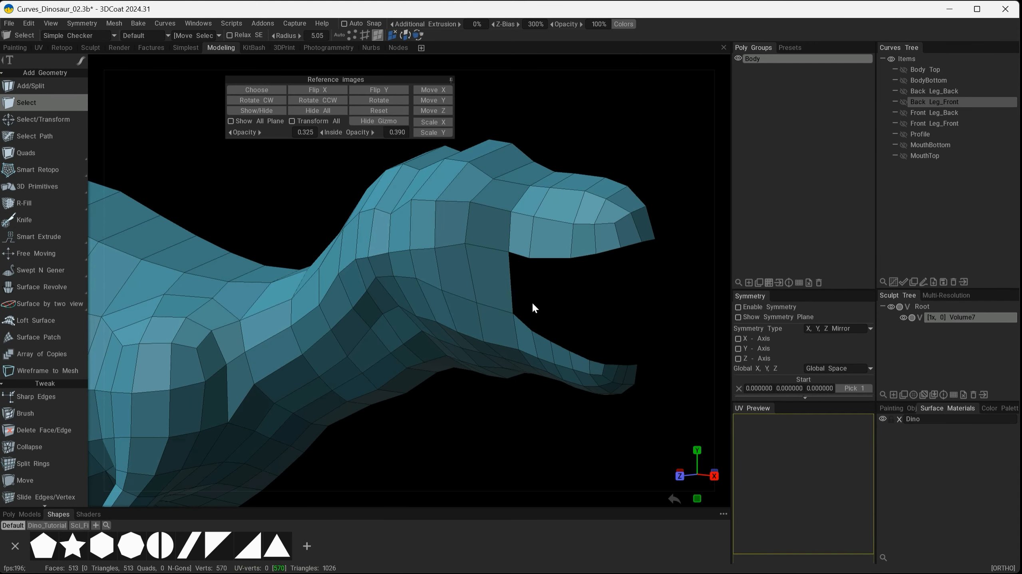
Show the reference image and delete the five cheek faces running back from the front of the mouth opening
{"action": "left_click_drag", "start_coordinate": [533, 308], "coordinate": [579, 286], "text": "alt"}
{"action": "left_click", "coordinate": [280, 112]}
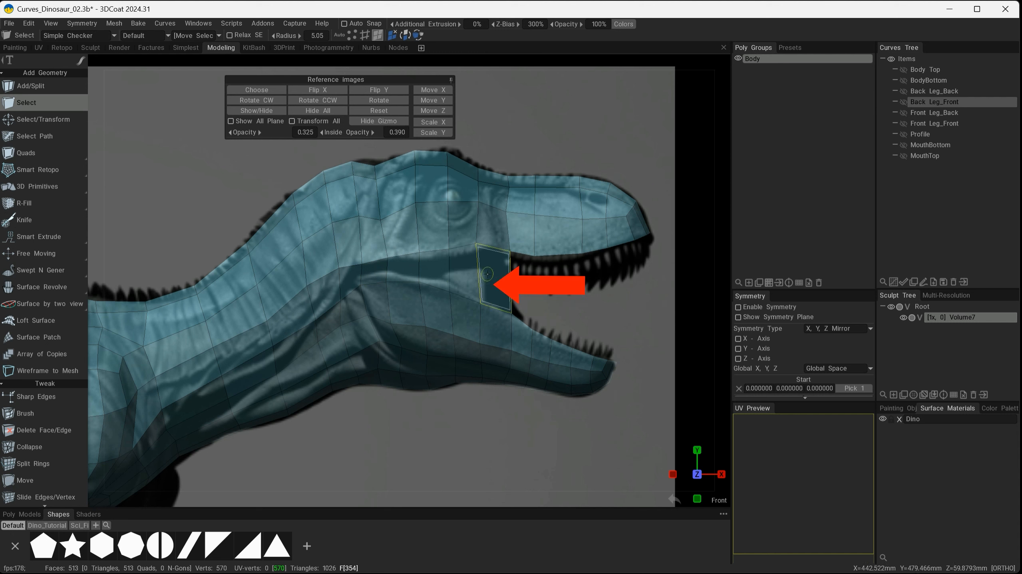
{"action": "left_click", "coordinate": [491, 274]}
{"action": "left_click", "coordinate": [466, 268], "text": "shift"}
{"action": "left_click", "coordinate": [433, 264], "text": "shift"}
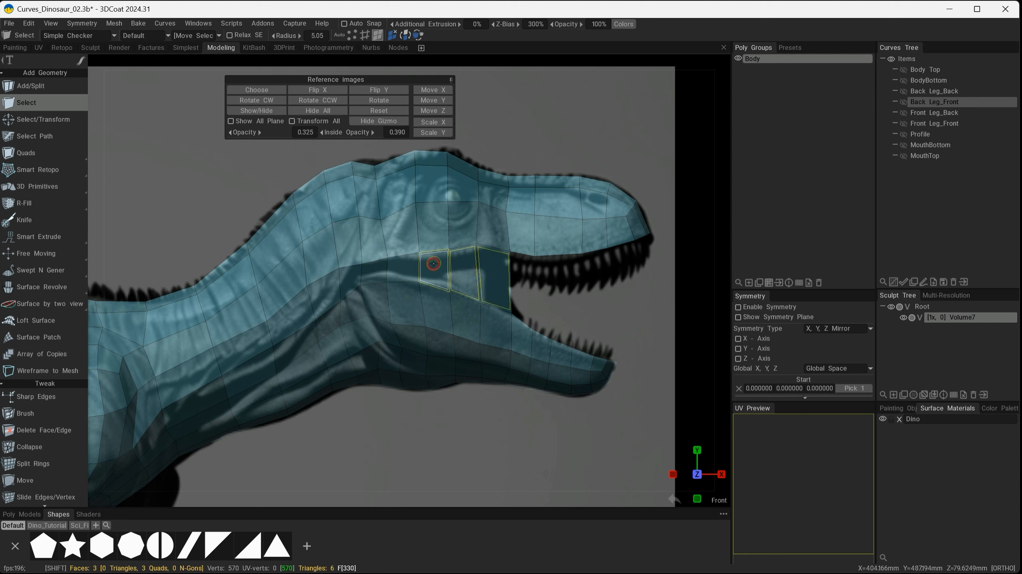
{"action": "left_click", "coordinate": [406, 264], "text": "shift"}
{"action": "left_click", "coordinate": [380, 266], "text": "shift"}
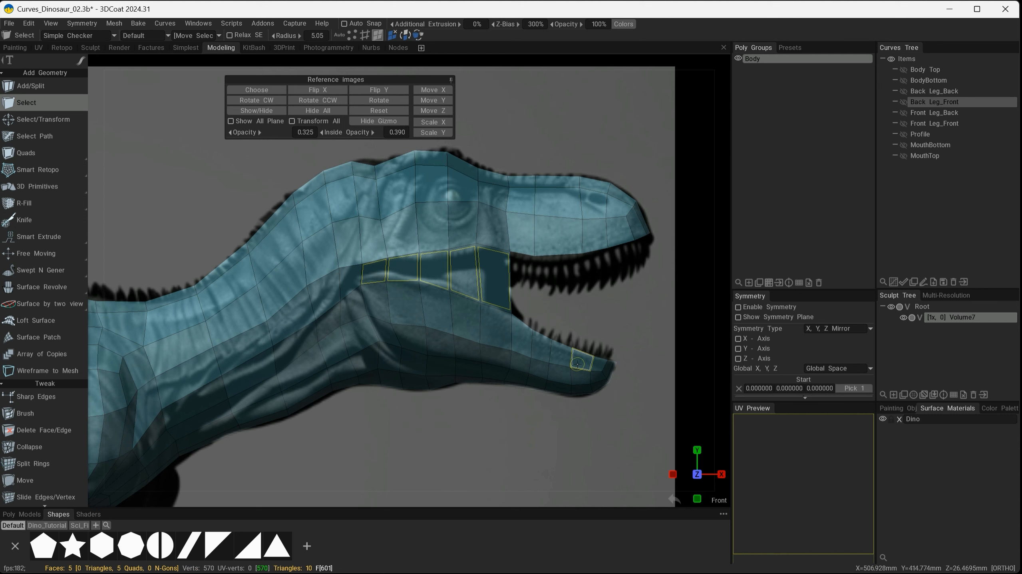
{"action": "key", "text": "Delete"}
Move the lower-lip vertices near the mouth corner to follow the jaw outline in the reference image
{"action": "scroll", "coordinate": [537, 297], "scroll_direction": "up", "scroll_amount": 3}
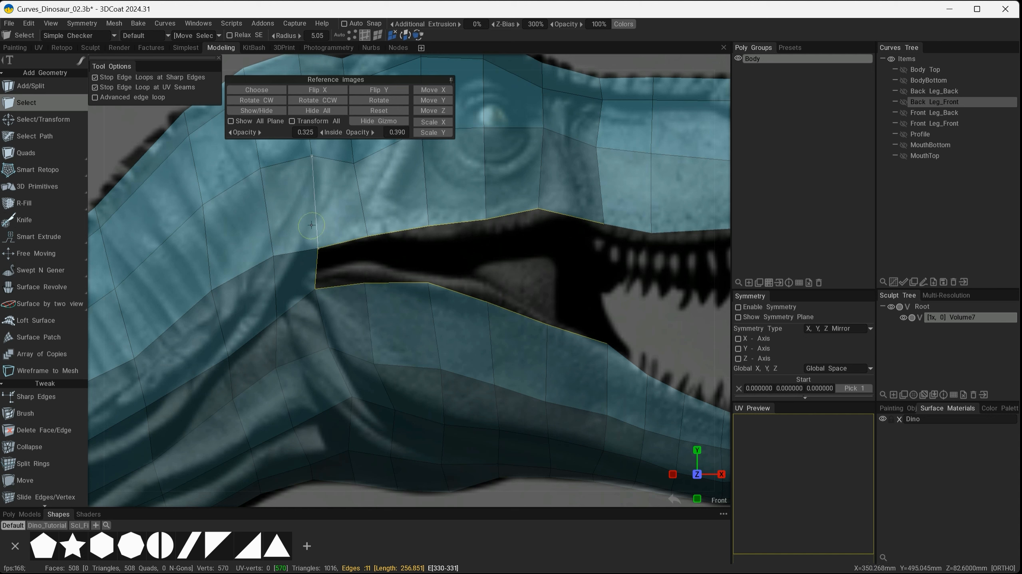
{"action": "left_click", "coordinate": [54, 479]}
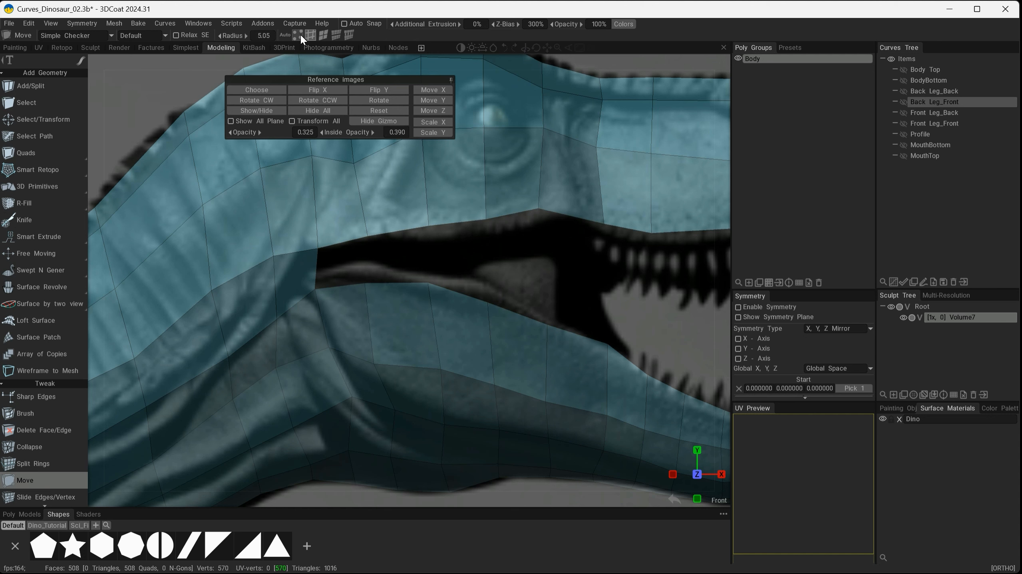
{"action": "left_click", "coordinate": [298, 35]}
{"action": "mouse_move", "coordinate": [367, 282]}
{"action": "left_mouse_down"}
{"action": "mouse_move", "coordinate": [366, 270]}
{"action": "mouse_move", "coordinate": [317, 274]}
{"action": "mouse_move", "coordinate": [366, 266]}
{"action": "left_mouse_up"}
{"action": "left_click_drag", "start_coordinate": [428, 284], "coordinate": [438, 280]}
{"action": "left_click_drag", "start_coordinate": [483, 308], "coordinate": [495, 299]}
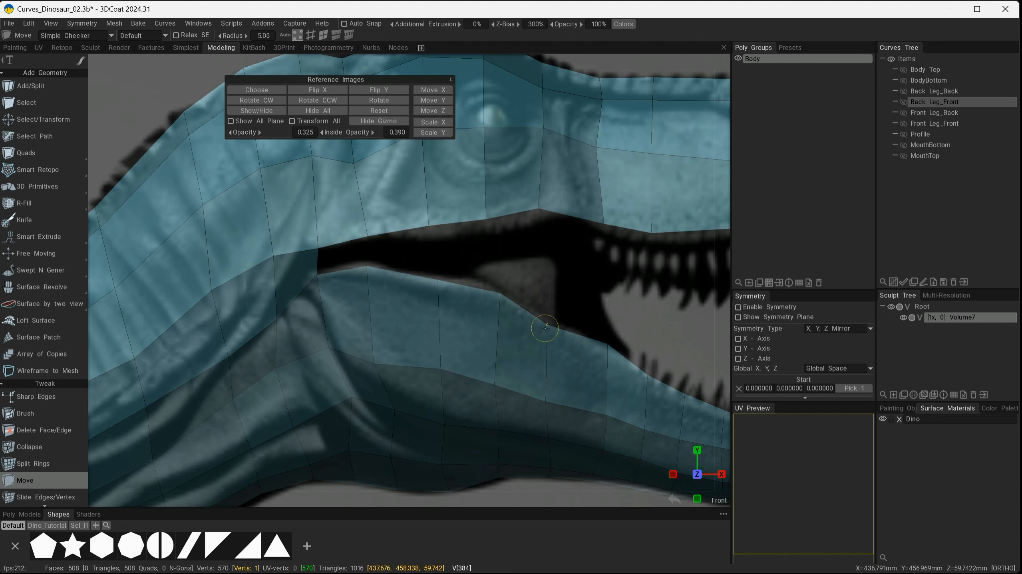
{"action": "left_click_drag", "start_coordinate": [544, 329], "coordinate": [548, 329]}
Adjust the upper-lip vertices below the eye and behind the snout to match the reference mouth line
{"action": "right_click_drag", "start_coordinate": [549, 328], "coordinate": [411, 260], "text": "ctrl+alt"}
{"action": "right_click_drag", "start_coordinate": [507, 277], "coordinate": [519, 277], "text": "ctrl+alt"}
{"action": "middle_click_drag", "start_coordinate": [439, 281], "coordinate": [495, 463], "text": "alt"}
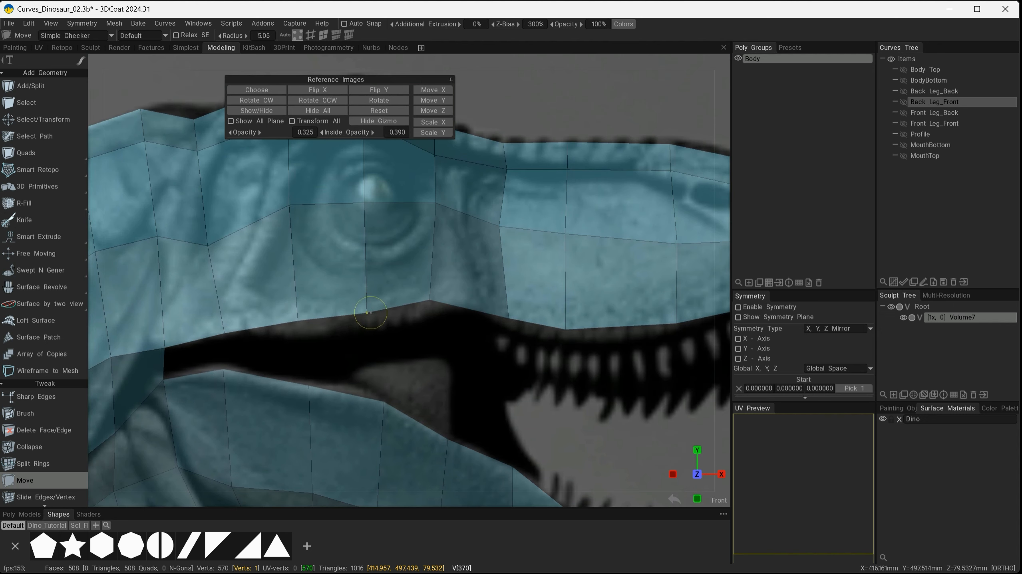
{"action": "left_click_drag", "start_coordinate": [368, 313], "coordinate": [369, 323]}
{"action": "left_click_drag", "start_coordinate": [429, 303], "coordinate": [431, 310]}
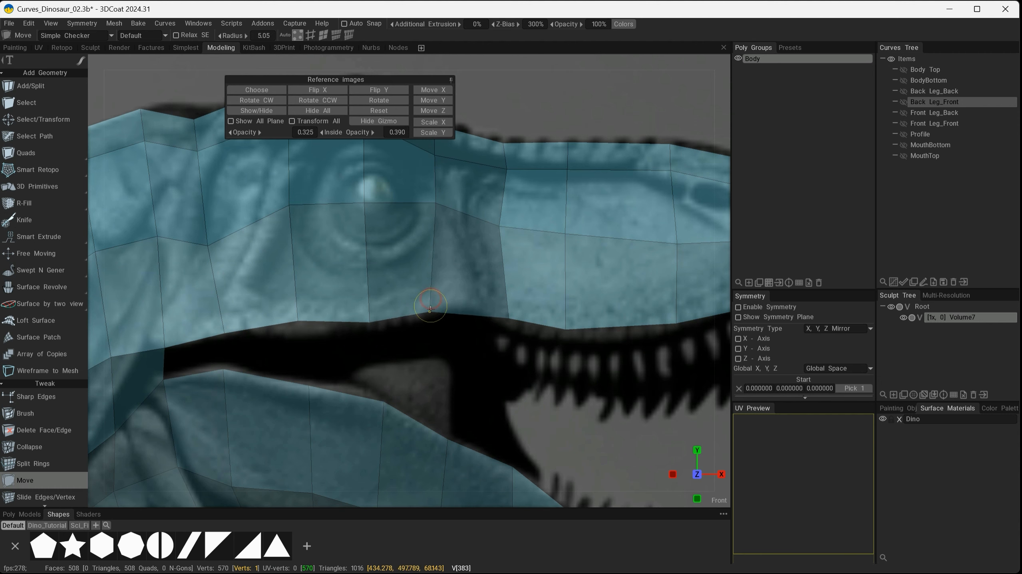
{"action": "left_click_drag", "start_coordinate": [563, 331], "coordinate": [563, 336]}
{"action": "right_click_drag", "start_coordinate": [563, 342], "coordinate": [507, 339], "text": "ctrl+alt"}
{"action": "left_click_drag", "start_coordinate": [329, 310], "coordinate": [330, 319]}
{"action": "left_click_drag", "start_coordinate": [233, 351], "coordinate": [232, 348]}
{"action": "right_click_drag", "start_coordinate": [549, 358], "coordinate": [580, 366], "text": "ctrl+alt"}
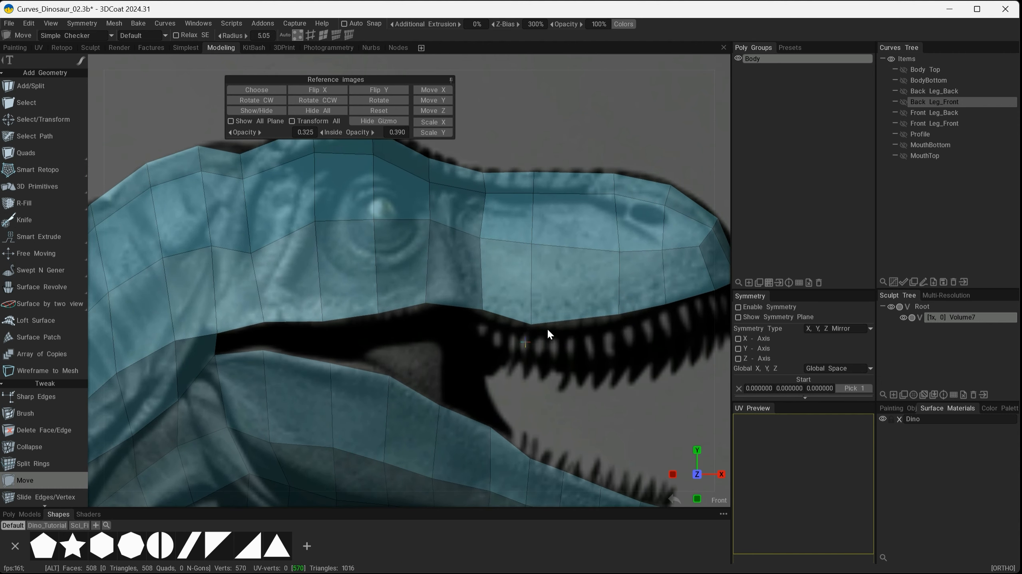
Hide the reference image and move the protruding vertex at the mouth corner closer to the mouth opening
{"action": "middle_click_drag", "start_coordinate": [547, 328], "coordinate": [571, 277], "text": "alt"}
{"action": "left_click_drag", "start_coordinate": [514, 301], "coordinate": [484, 311], "text": "alt"}
{"action": "left_click", "coordinate": [271, 111]}
{"action": "left_click_drag", "start_coordinate": [495, 311], "coordinate": [414, 308], "text": "alt"}
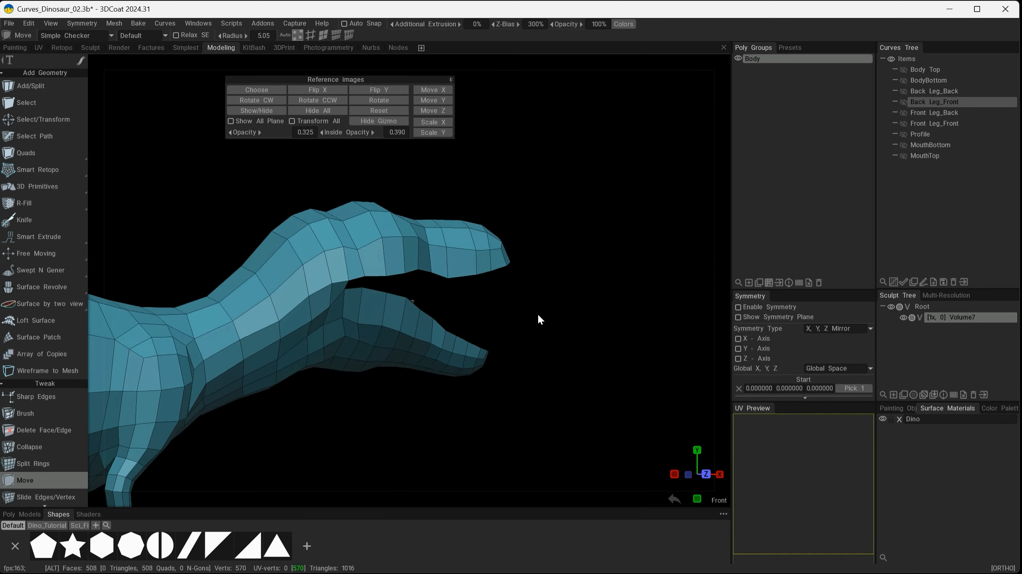
{"action": "right_click_drag", "start_coordinate": [413, 308], "coordinate": [527, 340], "text": "ctrl+alt"}
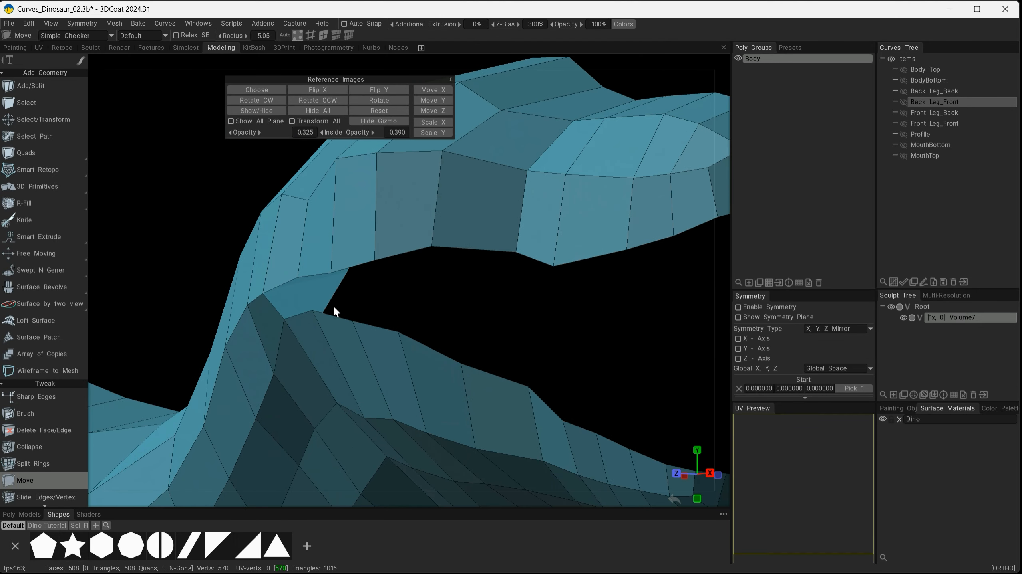
{"action": "mouse_move", "coordinate": [362, 307]}
{"action": "left_mouse_down", "text": "alt"}
{"action": "mouse_move", "coordinate": [407, 310]}
{"action": "mouse_move", "coordinate": [338, 305]}
{"action": "left_mouse_up", "text": "alt"}
{"action": "left_click_drag", "start_coordinate": [273, 289], "coordinate": [304, 279]}
{"action": "left_click_drag", "start_coordinate": [342, 314], "coordinate": [342, 338], "text": "alt"}
{"action": "right_click_drag", "start_coordinate": [491, 390], "coordinate": [353, 326], "text": "ctrl+alt"}
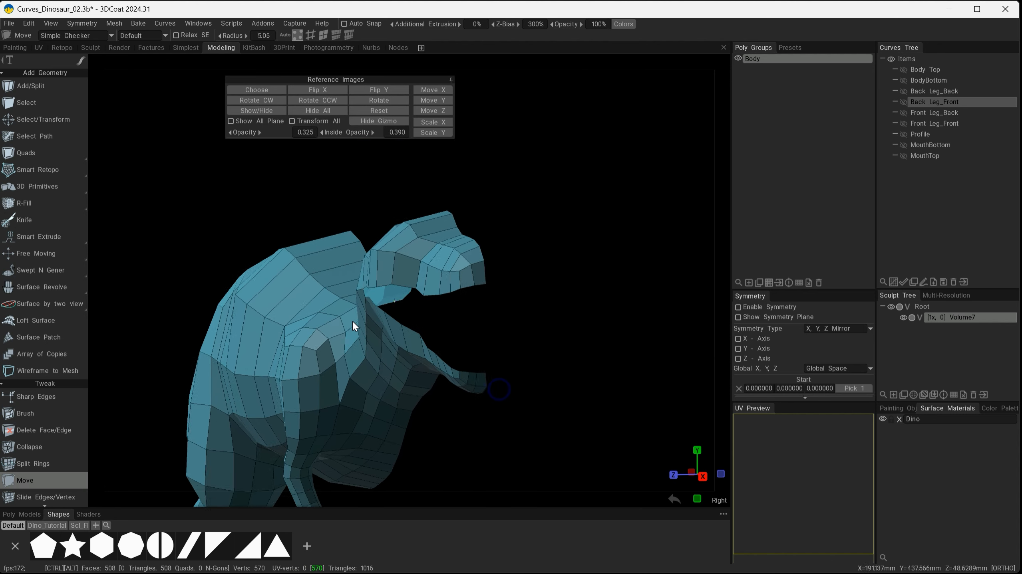
Select the complete open edge loop around the mouth, including the tips of the upper and lower jaws
{"action": "left_click_drag", "start_coordinate": [354, 326], "coordinate": [465, 315], "text": "alt"}
{"action": "right_click_drag", "start_coordinate": [463, 299], "coordinate": [497, 365], "text": "alt"}
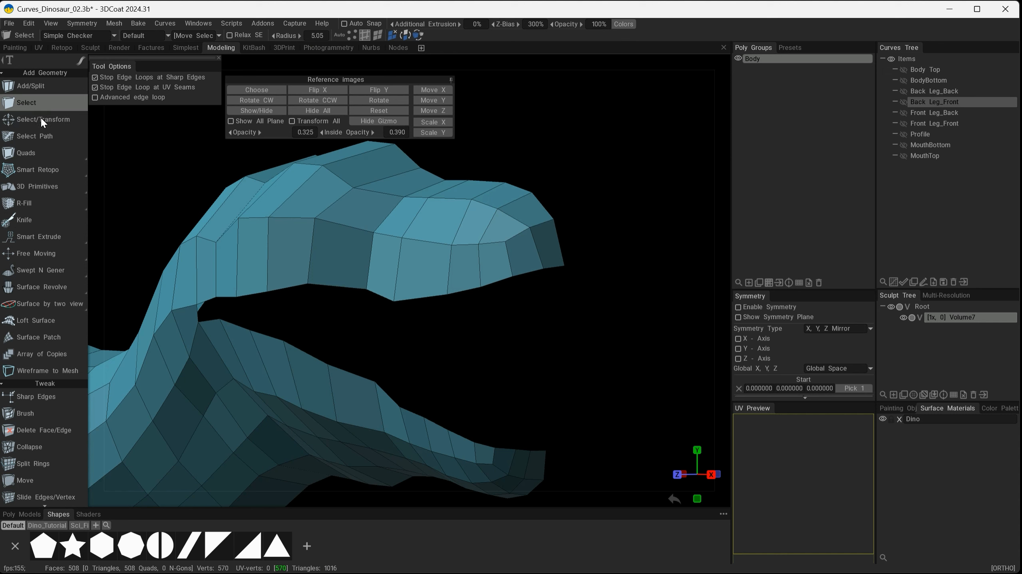
{"action": "left_click", "coordinate": [539, 452], "text": "shift"}
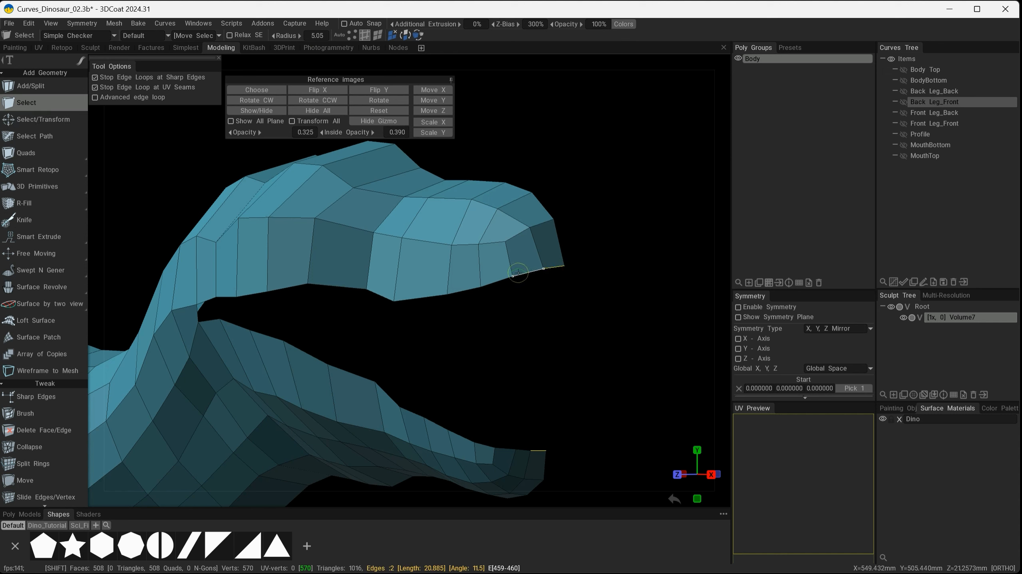
{"action": "double_click", "coordinate": [498, 280], "text": "shift"}
{"action": "mouse_move", "coordinate": [468, 360]}
{"action": "left_mouse_down"}
{"action": "mouse_move", "coordinate": [518, 359]}
{"action": "mouse_move", "coordinate": [481, 357]}
{"action": "left_mouse_up"}
{"action": "left_click_drag", "start_coordinate": [415, 442], "coordinate": [445, 316]}
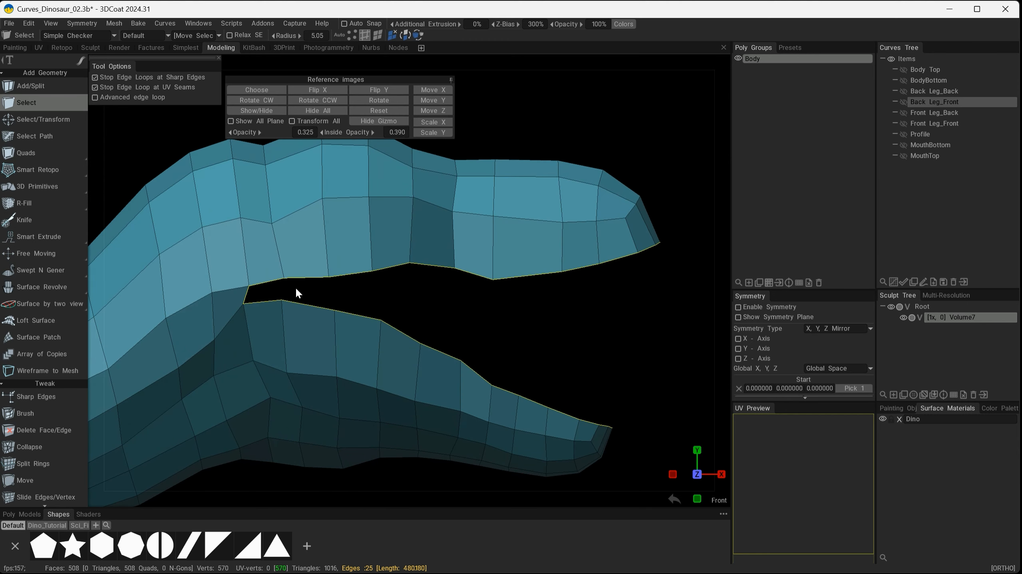
Extrude the selected mouth-rim edges about 5 mm inward toward the head's centre plane
{"action": "left_click", "coordinate": [34, 119]}
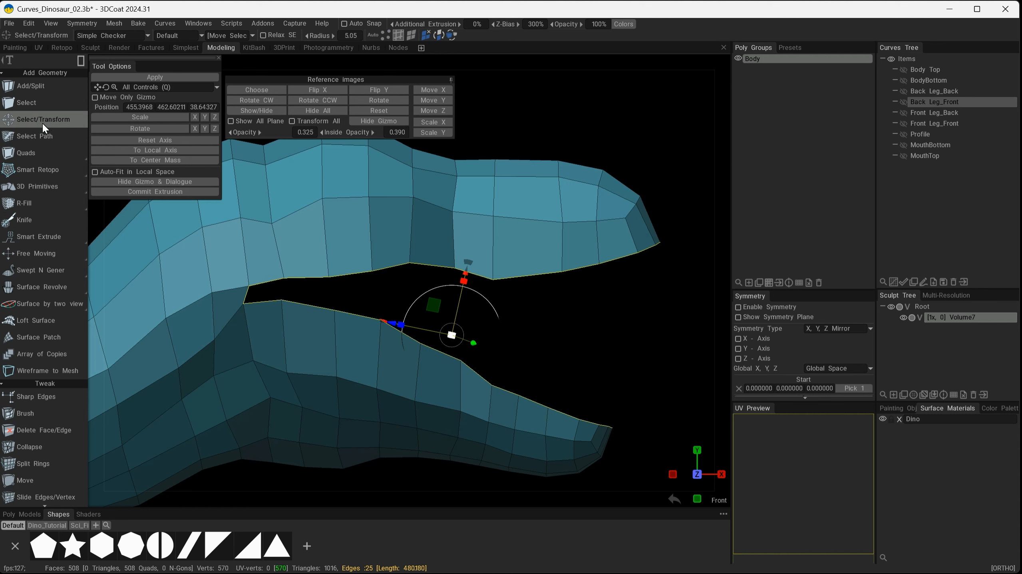
{"action": "mouse_move", "coordinate": [430, 346]}
{"action": "right_mouse_down"}
{"action": "mouse_move", "coordinate": [322, 353]}
{"action": "mouse_move", "coordinate": [449, 353]}
{"action": "right_mouse_up"}
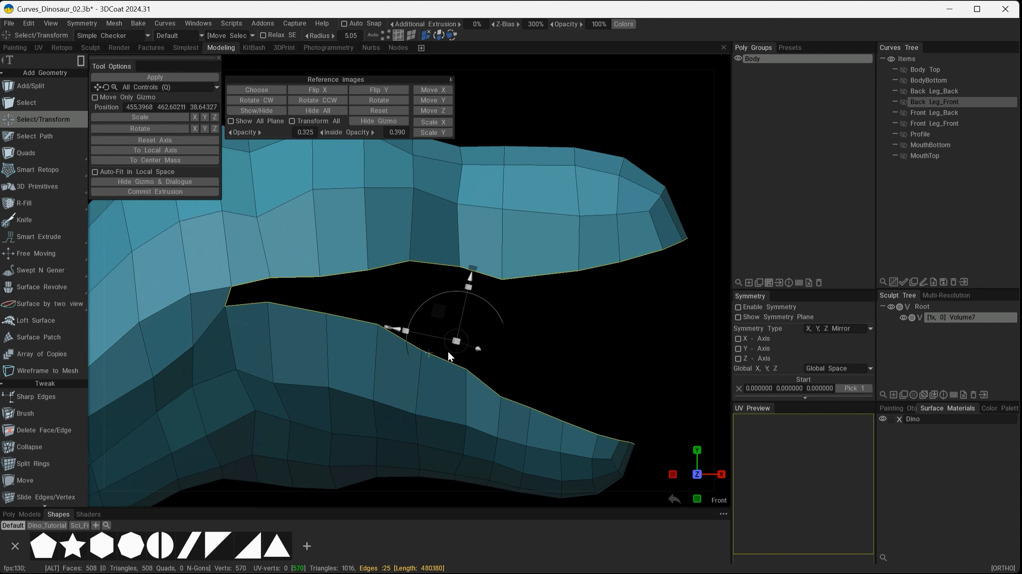
{"action": "left_click_drag", "start_coordinate": [449, 354], "coordinate": [334, 376]}
{"action": "left_click", "coordinate": [161, 191]}
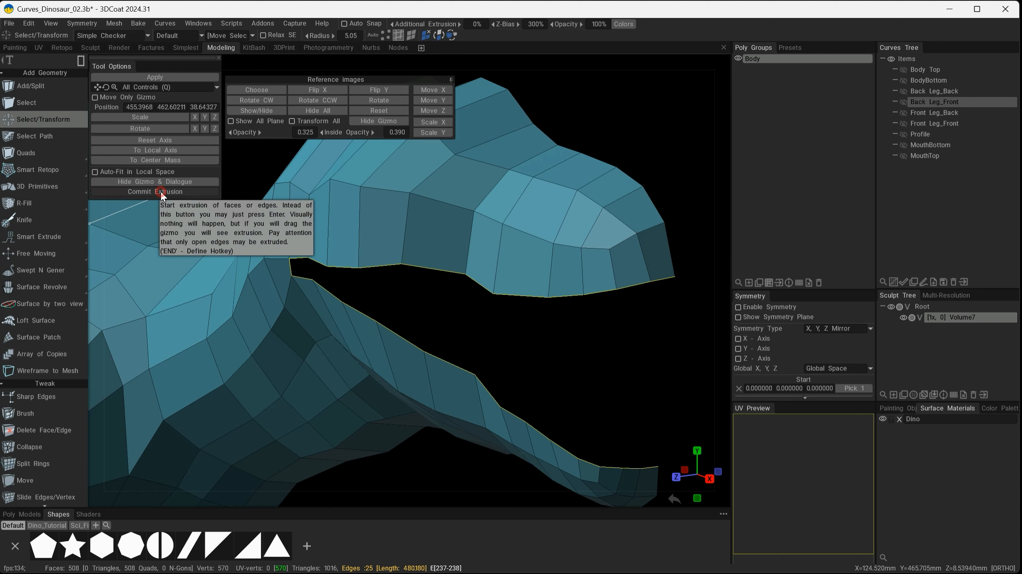
{"action": "left_click_drag", "start_coordinate": [442, 336], "coordinate": [436, 360]}
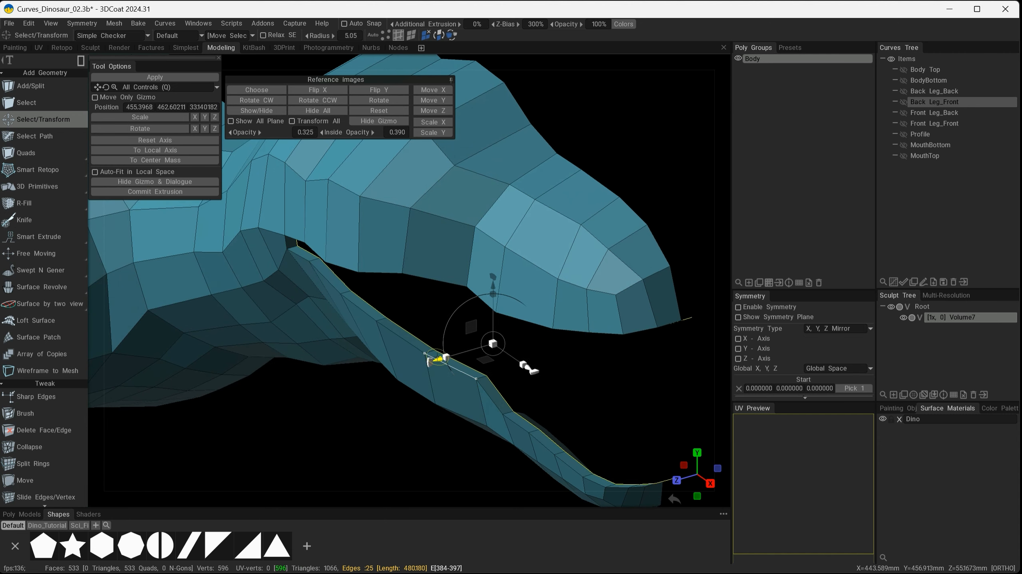
Place the transform gizmo at the mouth corner and scale the extruded lip edges along the head's length from there
{"action": "left_click_drag", "start_coordinate": [423, 411], "coordinate": [463, 362], "text": "alt"}
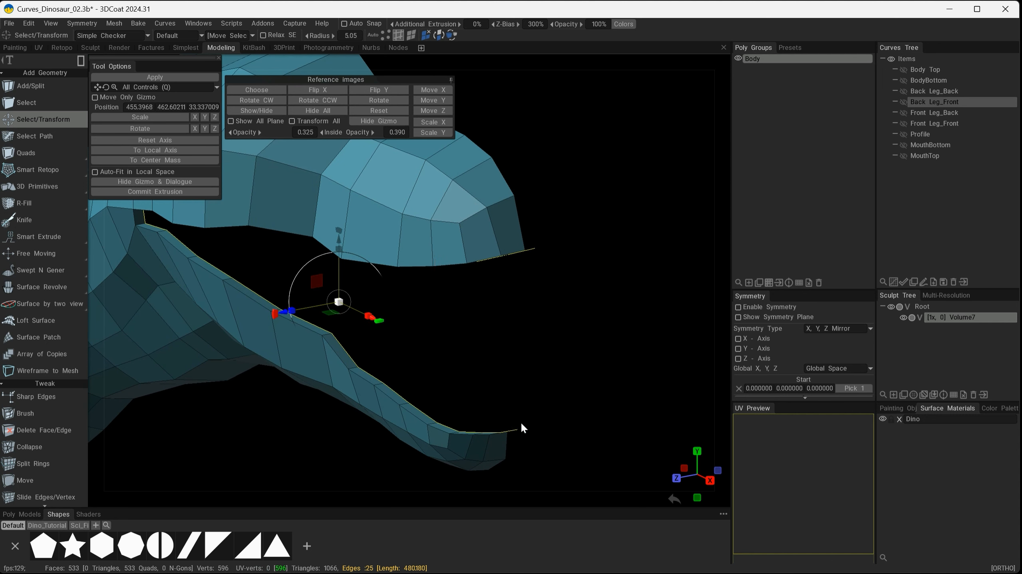
{"action": "mouse_move", "coordinate": [521, 421]}
{"action": "left_mouse_down", "text": "alt"}
{"action": "mouse_move", "coordinate": [486, 345]}
{"action": "mouse_move", "coordinate": [564, 328]}
{"action": "mouse_move", "coordinate": [558, 238]}
{"action": "mouse_move", "coordinate": [578, 254]}
{"action": "mouse_move", "coordinate": [521, 379]}
{"action": "mouse_move", "coordinate": [533, 393]}
{"action": "mouse_move", "coordinate": [559, 380]}
{"action": "mouse_move", "coordinate": [575, 342]}
{"action": "mouse_move", "coordinate": [418, 356]}
{"action": "mouse_move", "coordinate": [236, 308]}
{"action": "left_mouse_up", "text": "alt"}
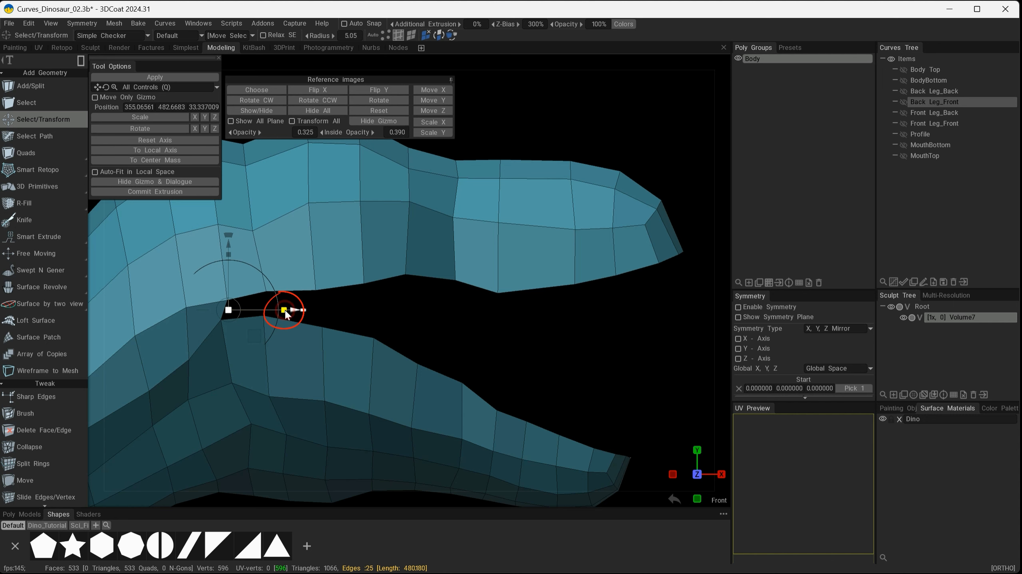
{"action": "left_click_drag", "start_coordinate": [283, 310], "coordinate": [473, 312]}
Move individual inner-lip vertices at the tip of the lower jaw to reshape the extruded strip
{"action": "right_click_drag", "start_coordinate": [474, 312], "coordinate": [561, 322], "text": "alt"}
{"action": "left_click_drag", "start_coordinate": [562, 322], "coordinate": [520, 314], "text": "alt"}
{"action": "key", "text": "m"}
{"action": "left_click", "coordinate": [296, 35]}
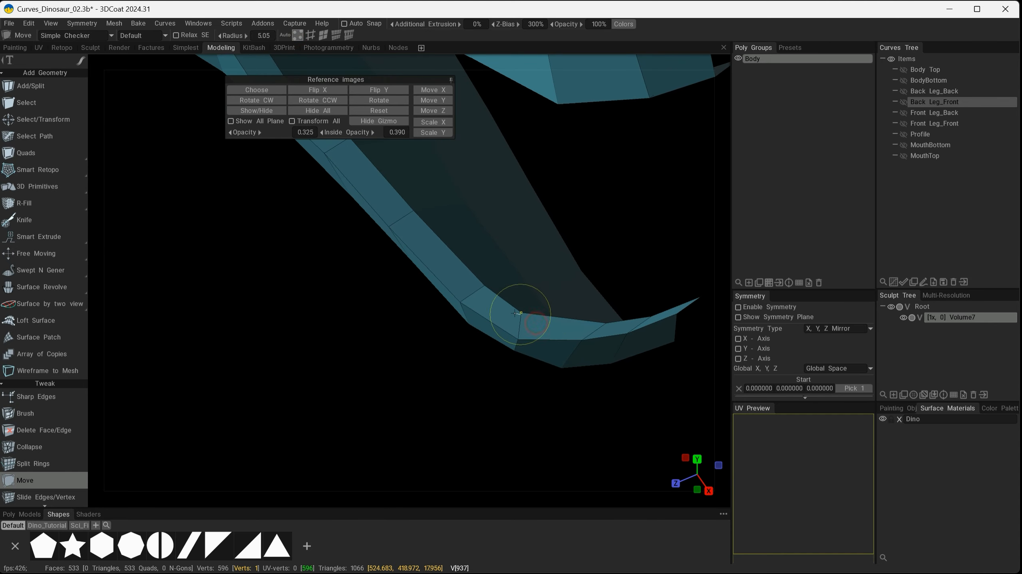
{"action": "left_click_drag", "start_coordinate": [599, 324], "coordinate": [434, 317]}
{"action": "left_click_drag", "start_coordinate": [517, 288], "coordinate": [499, 302]}
{"action": "left_click_drag", "start_coordinate": [586, 303], "coordinate": [539, 316]}
{"action": "left_click_drag", "start_coordinate": [561, 390], "coordinate": [415, 263], "text": "alt"}
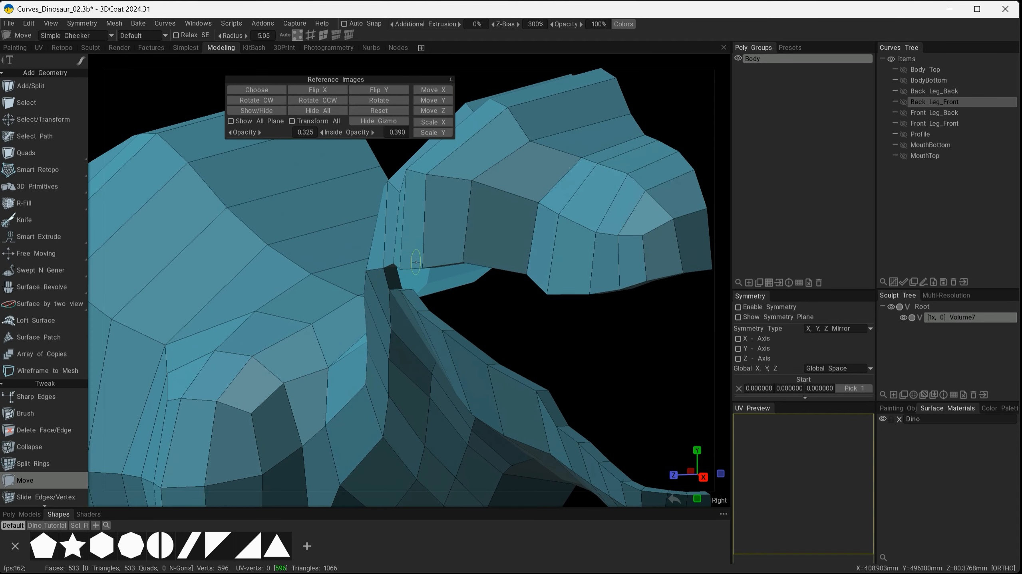
Compare the gap between the upper and lower jaws with the side reference image, and hide the image
{"action": "key", "text": "KP_2"}
{"action": "left_click", "coordinate": [259, 113]}
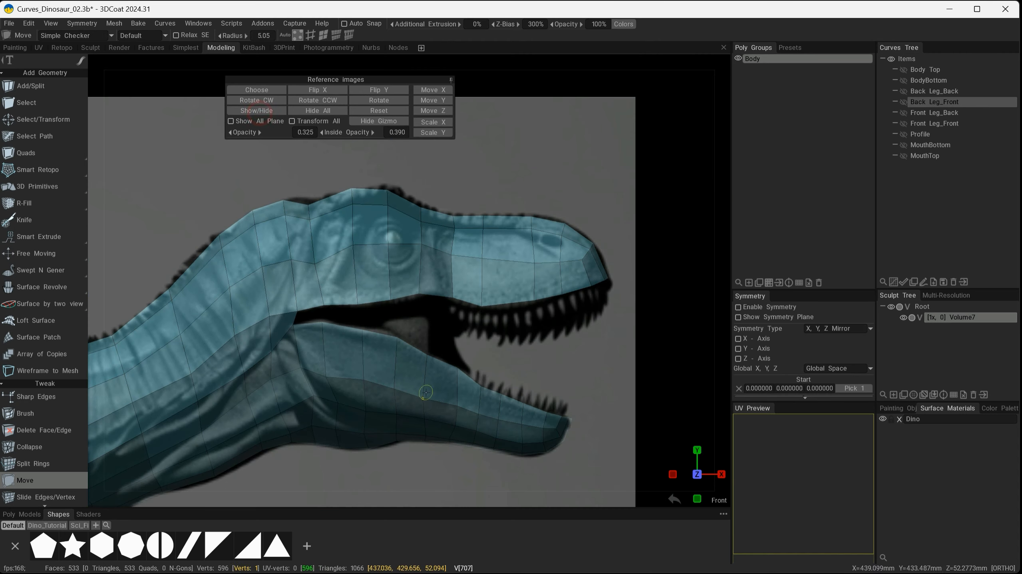
{"action": "scroll", "coordinate": [406, 346], "scroll_direction": "up", "scroll_amount": 4}
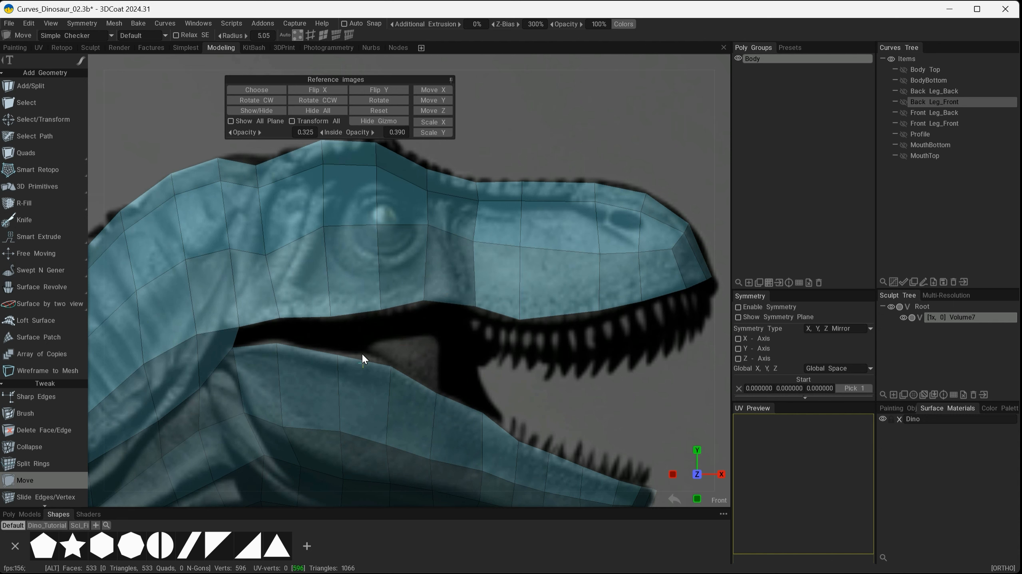
{"action": "left_click_drag", "start_coordinate": [362, 356], "coordinate": [338, 372], "text": "alt"}
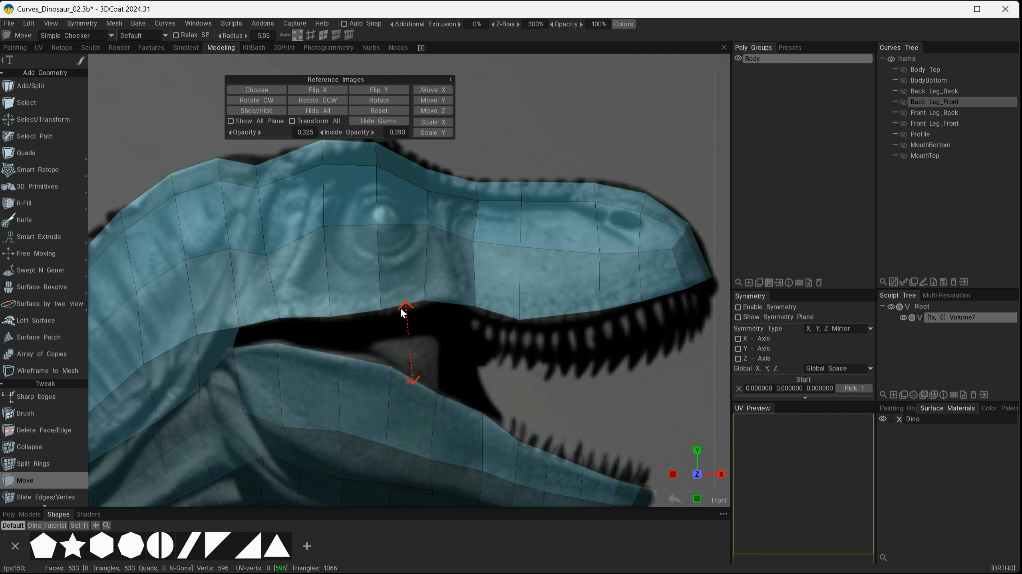
{"action": "left_click_drag", "start_coordinate": [419, 356], "coordinate": [393, 381], "text": "alt"}
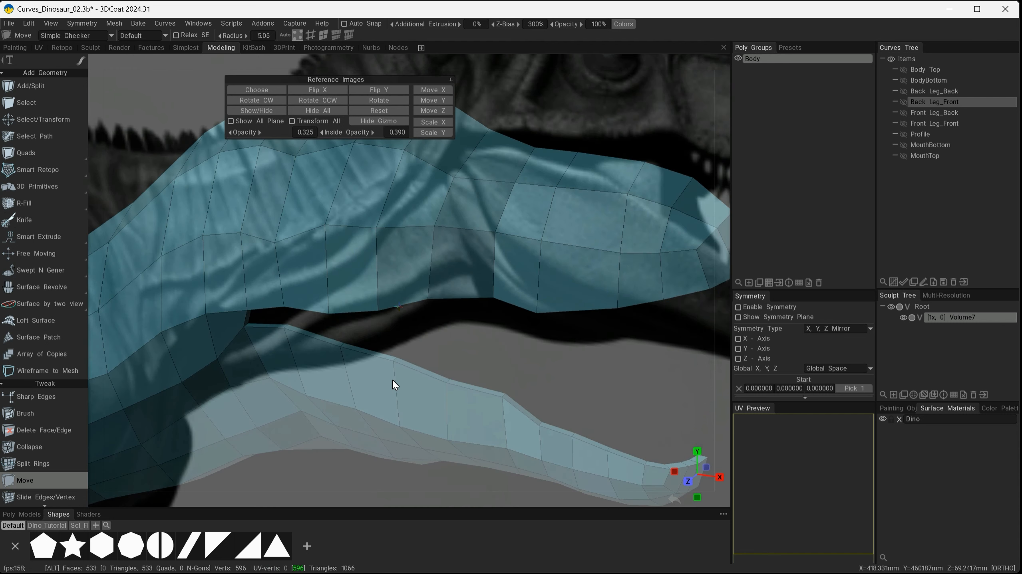
{"action": "left_click", "coordinate": [249, 112]}
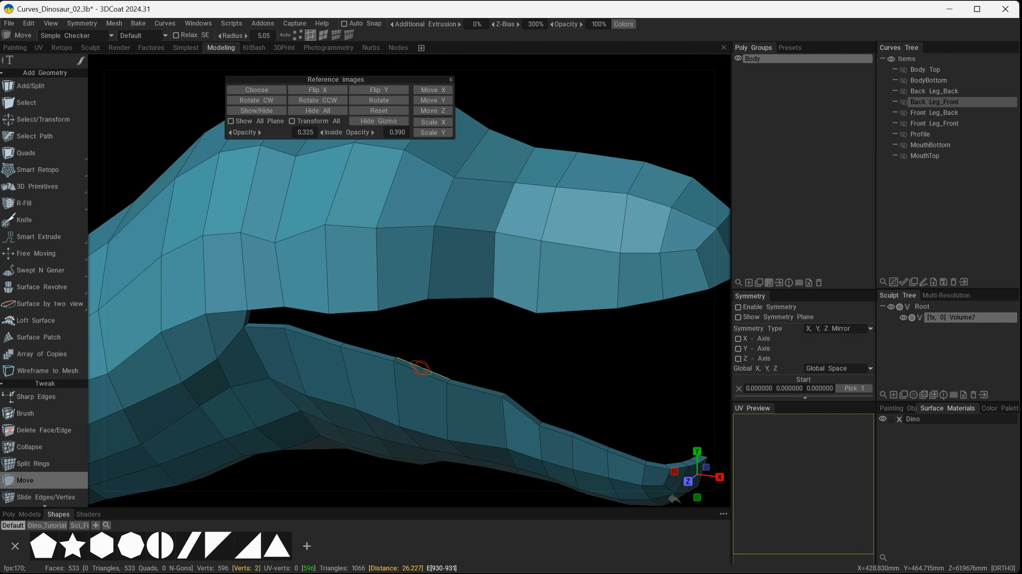
Bridge one inner upper-lip edge to the matching inner lower-lip edge partway along the jaws to start the cheek
{"action": "mouse_move", "coordinate": [424, 455]}
{"action": "left_mouse_down", "text": "alt"}
{"action": "mouse_move", "coordinate": [430, 439]}
{"action": "mouse_move", "coordinate": [423, 463]}
{"action": "left_mouse_up", "text": "alt"}
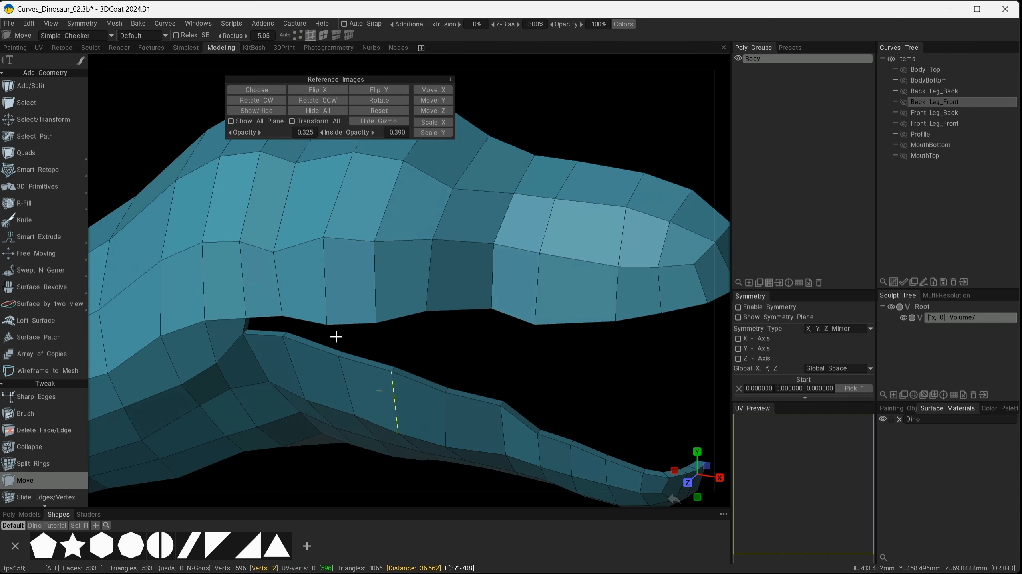
{"action": "left_click", "coordinate": [60, 102]}
{"action": "left_click", "coordinate": [423, 377], "text": "shift"}
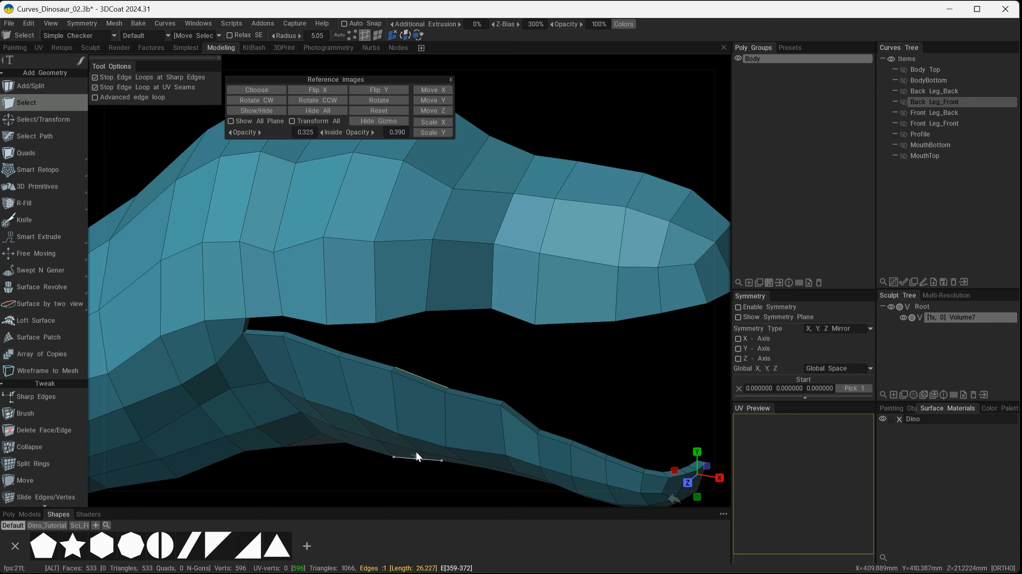
{"action": "left_click_drag", "start_coordinate": [416, 454], "coordinate": [425, 378], "text": "alt"}
{"action": "left_click", "coordinate": [418, 223], "text": "shift"}
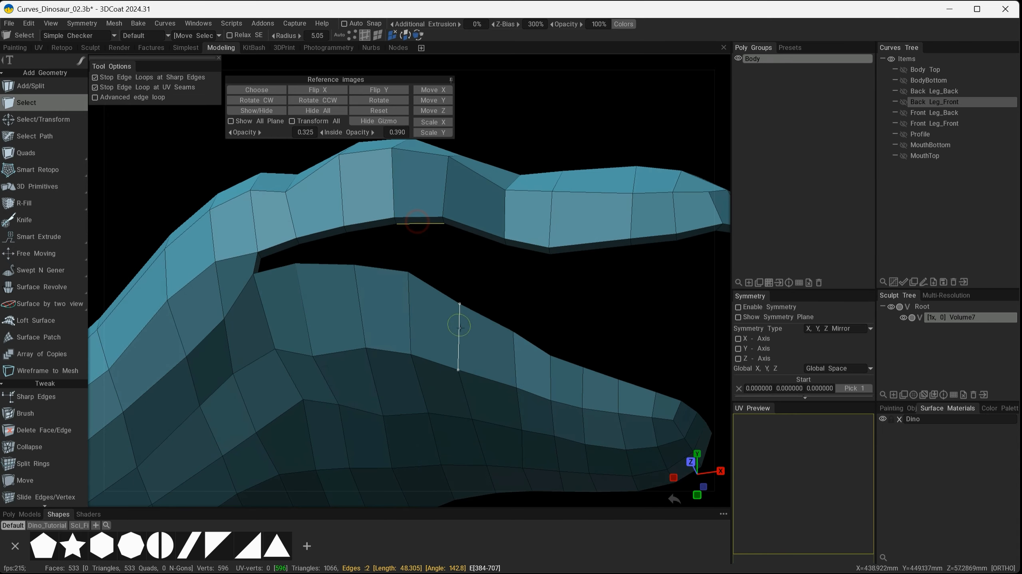
{"action": "left_click_drag", "start_coordinate": [456, 346], "coordinate": [451, 286], "text": "alt"}
{"action": "right_click", "coordinate": [438, 249]}
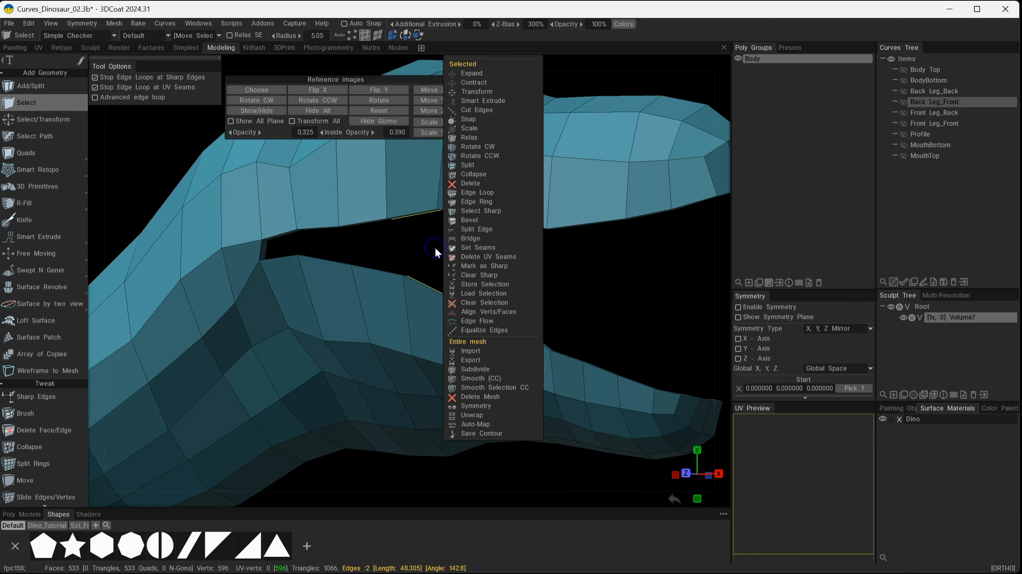
{"action": "left_click", "coordinate": [468, 236]}
Select the three upper and three lower inner-lip edges between the new cheek face and the mouth corner
{"action": "left_click_drag", "start_coordinate": [451, 318], "coordinate": [416, 292], "text": "alt"}
{"action": "middle_click_drag", "start_coordinate": [415, 292], "coordinate": [501, 345], "text": "alt"}
{"action": "right_click_drag", "start_coordinate": [501, 344], "coordinate": [510, 439], "text": "alt"}
{"action": "left_click_drag", "start_coordinate": [509, 439], "coordinate": [510, 456], "text": "alt"}
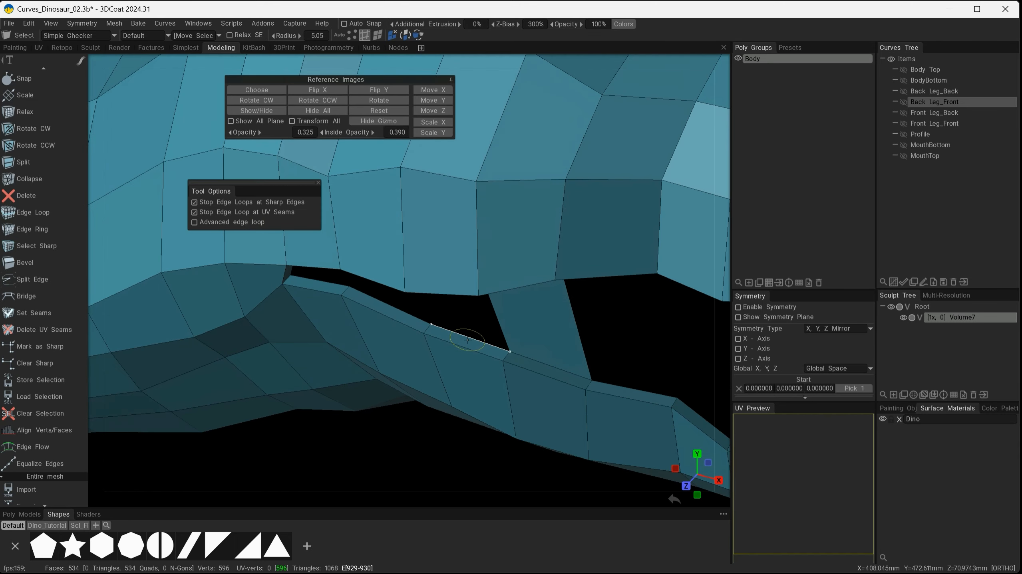
{"action": "left_click", "coordinate": [467, 341]}
{"action": "left_click_drag", "start_coordinate": [481, 406], "coordinate": [455, 274], "text": "alt"}
{"action": "left_click", "coordinate": [451, 327]}
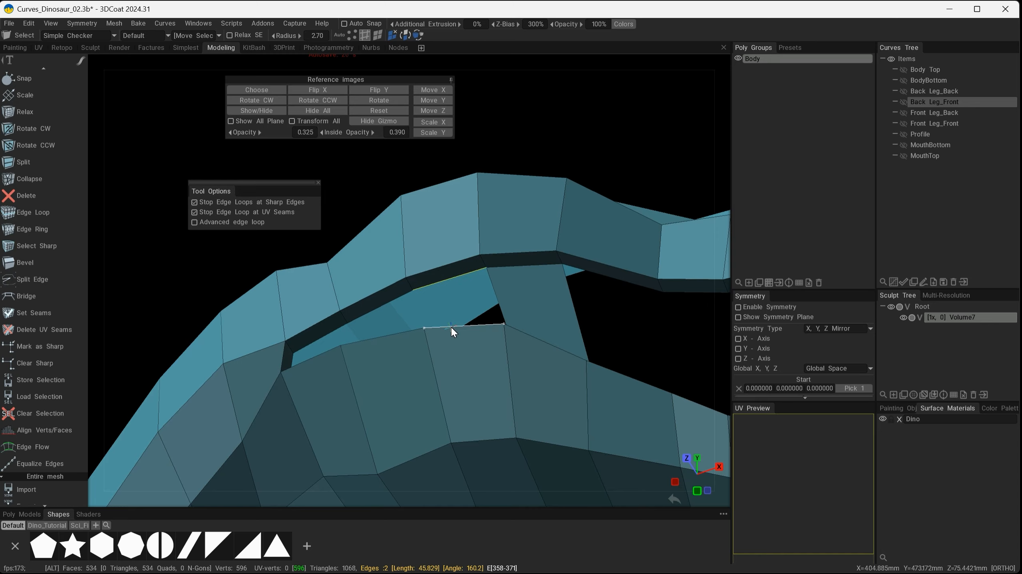
{"action": "left_click_drag", "start_coordinate": [450, 327], "coordinate": [476, 413], "text": "alt"}
{"action": "left_click", "coordinate": [382, 309]}
{"action": "left_click_drag", "start_coordinate": [417, 402], "coordinate": [419, 306], "text": "alt"}
{"action": "left_click", "coordinate": [394, 253]}
{"action": "left_click_drag", "start_coordinate": [394, 253], "coordinate": [412, 390], "text": "alt"}
{"action": "middle_click_drag", "start_coordinate": [412, 390], "coordinate": [454, 390], "text": "alt"}
{"action": "left_click", "coordinate": [312, 297]}
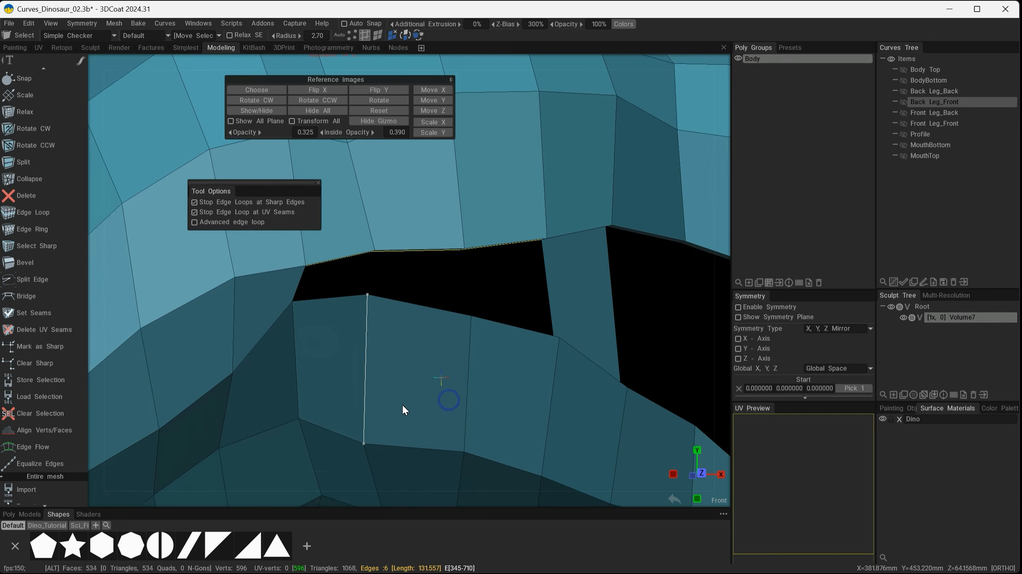
{"action": "left_click_drag", "start_coordinate": [404, 410], "coordinate": [418, 290], "text": "alt"}
{"action": "left_click", "coordinate": [305, 261]}
Bridge the selected upper and lower lip edges with Qty Divide 1, Twist 0 and Linear smoothing
{"action": "right_click", "coordinate": [418, 290]}
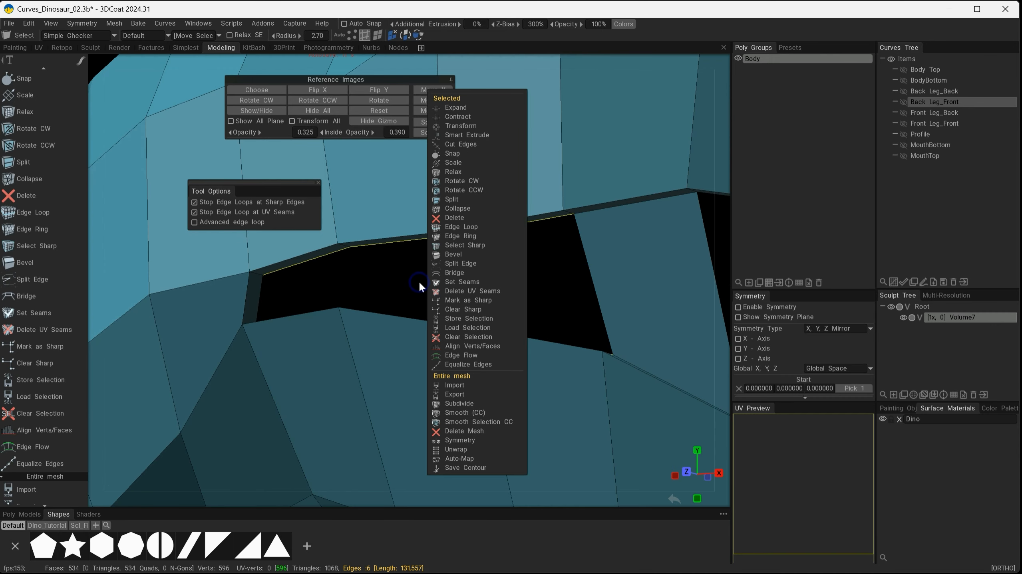
{"action": "left_click", "coordinate": [469, 271]}
{"action": "left_click_drag", "start_coordinate": [478, 362], "coordinate": [471, 400], "text": "alt"}
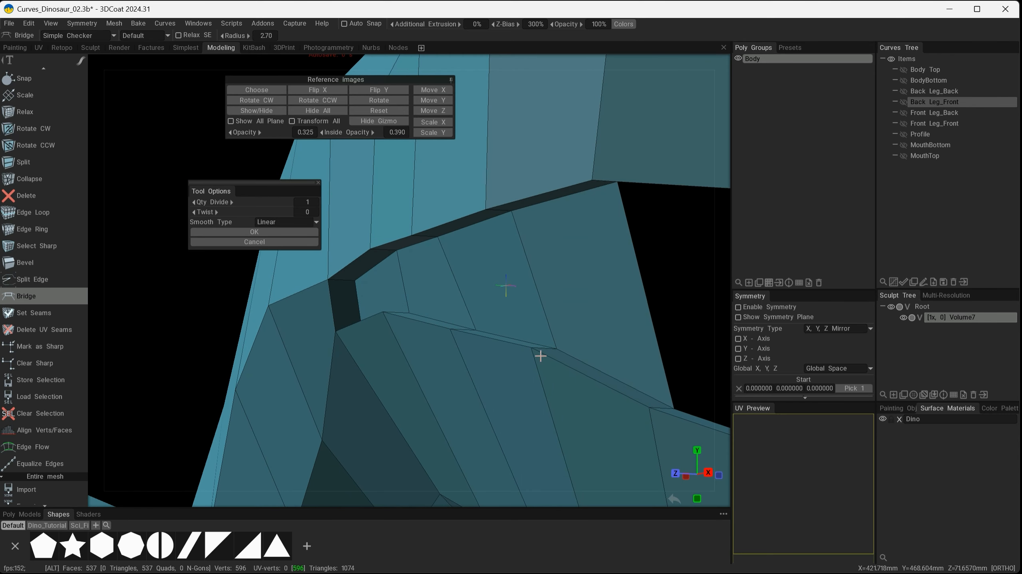
{"action": "left_click_drag", "start_coordinate": [541, 356], "coordinate": [475, 334], "text": "alt"}
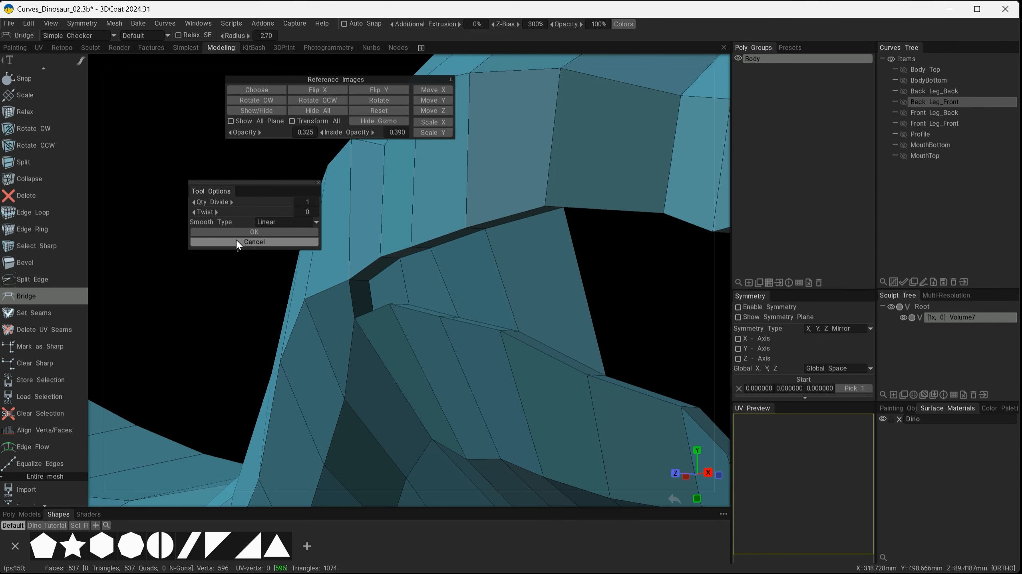
{"action": "left_click", "coordinate": [246, 232]}
Show the side reference image and move the vertex nearest the eye onto the eye's centre
{"action": "left_click_drag", "start_coordinate": [420, 364], "coordinate": [495, 360], "text": "alt"}
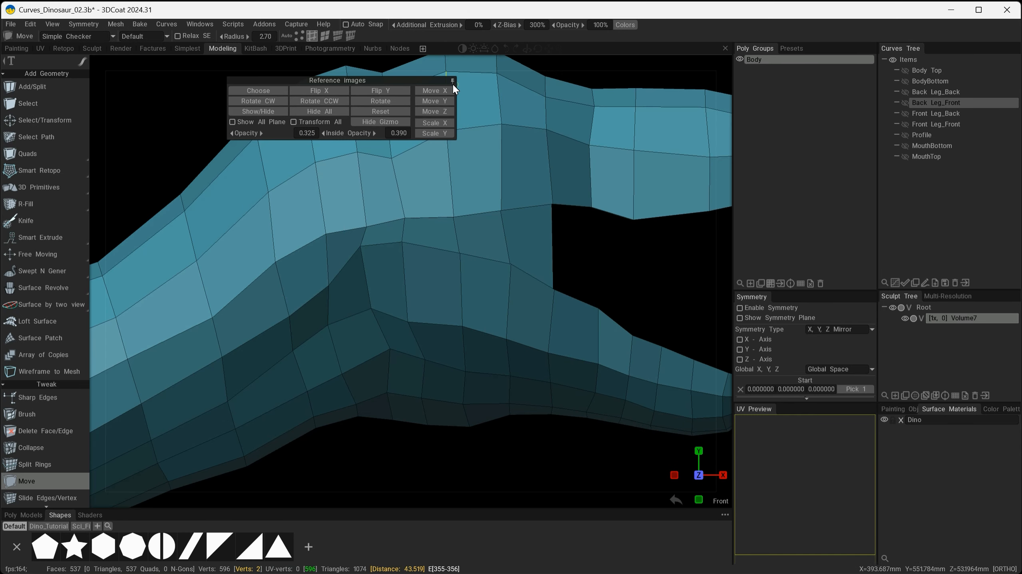
{"action": "left_click", "coordinate": [451, 82]}
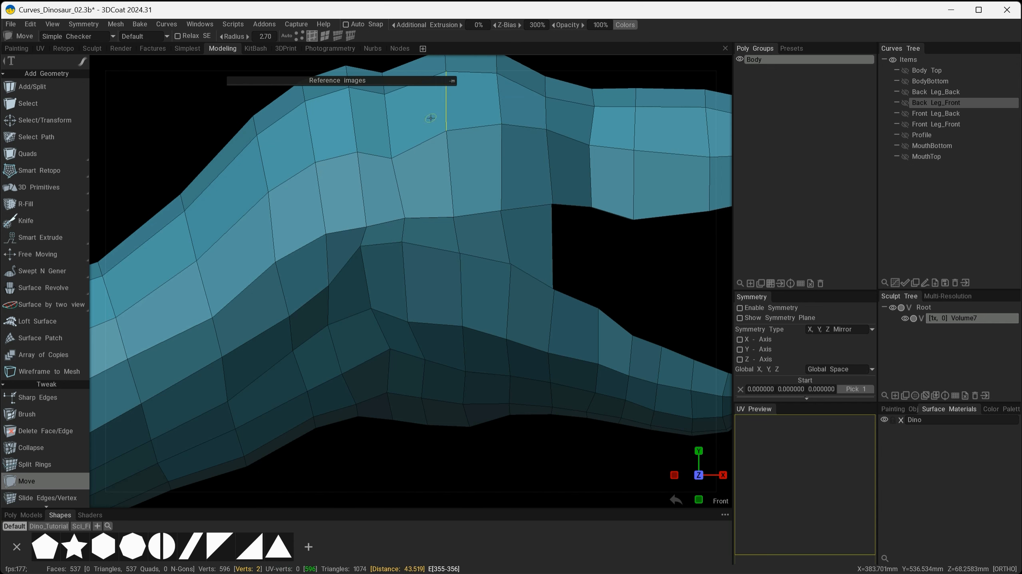
{"action": "left_click", "coordinate": [452, 80]}
{"action": "left_click", "coordinate": [258, 111]}
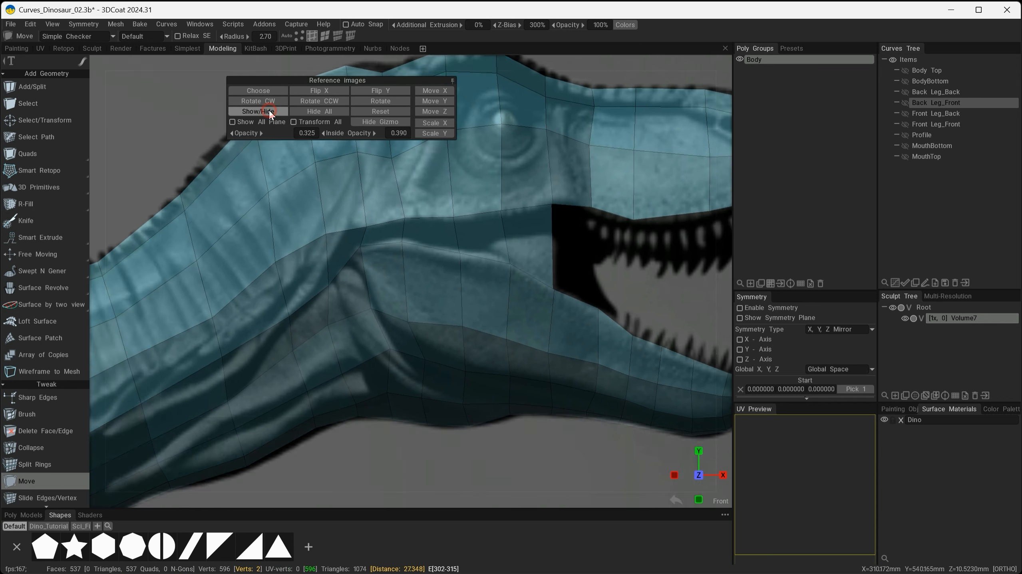
{"action": "scroll", "coordinate": [553, 404], "scroll_direction": "down", "scroll_amount": 3}
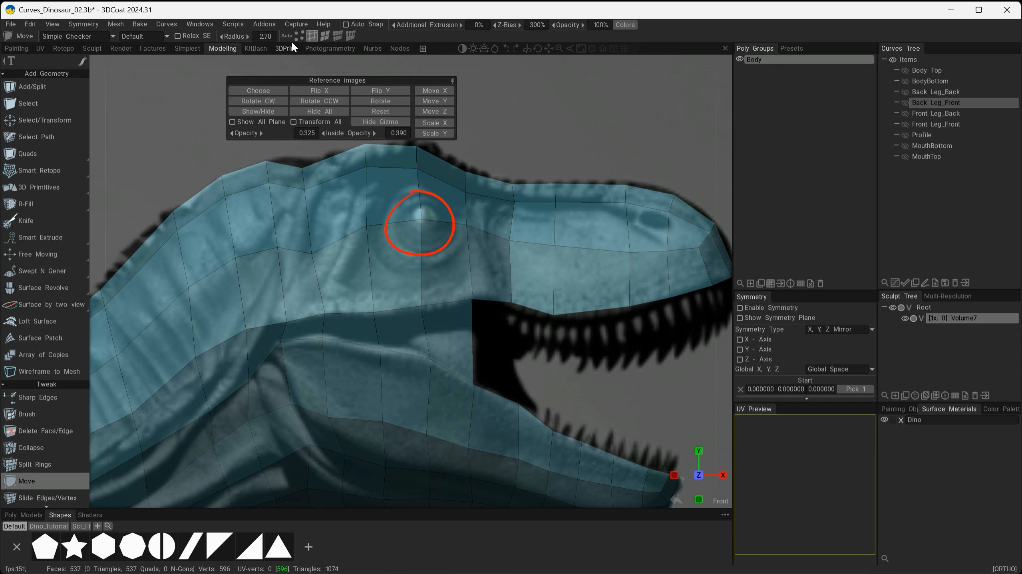
{"action": "left_click_drag", "start_coordinate": [425, 222], "coordinate": [422, 218]}
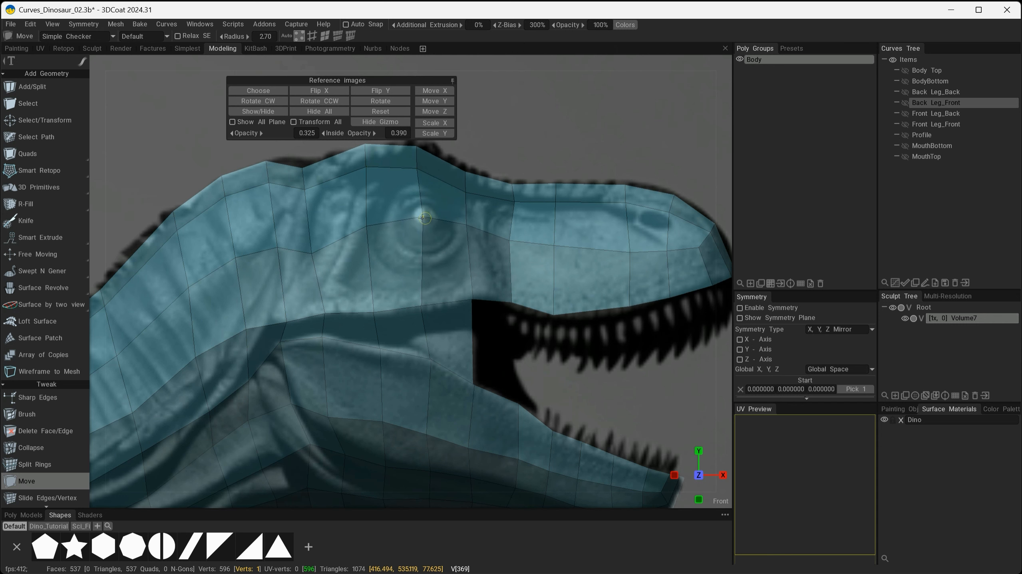
{"action": "left_click_drag", "start_coordinate": [421, 218], "coordinate": [404, 213]}
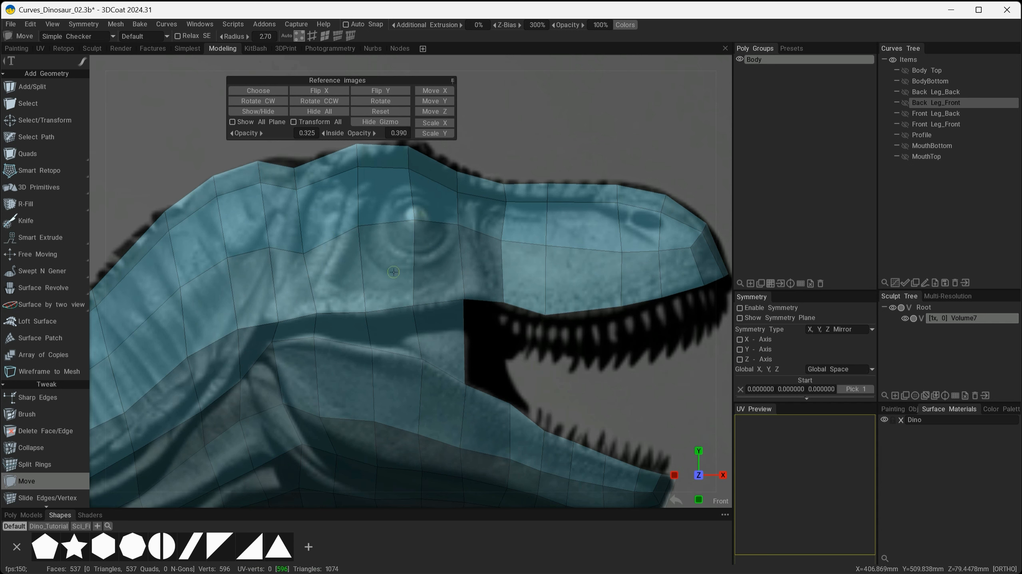
Move the eye-centre vertex along Z toward the head's centre plane, to a Z position of about 63.1
{"action": "left_click_drag", "start_coordinate": [394, 273], "coordinate": [416, 282], "text": "alt"}
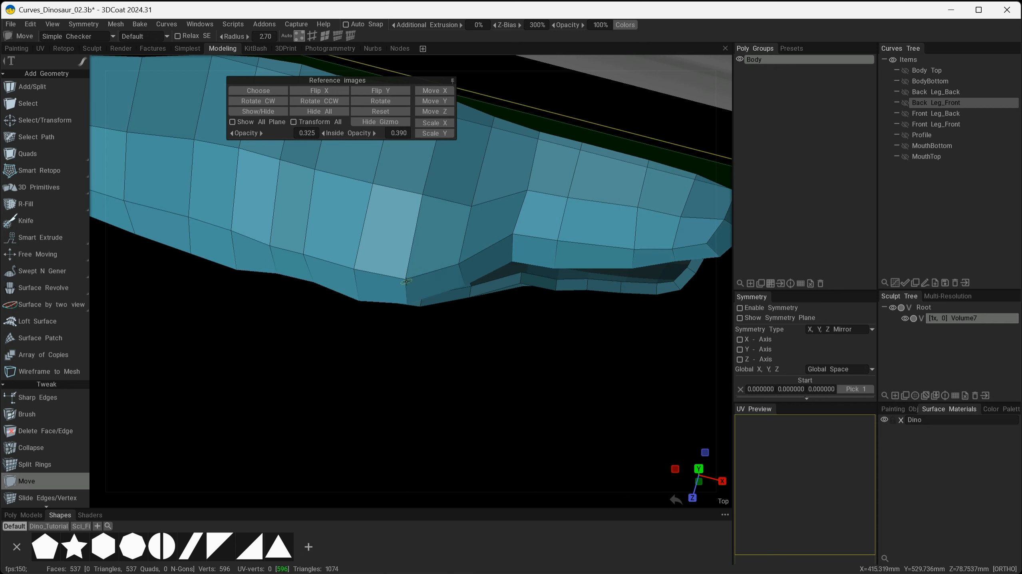
{"action": "mouse_move", "coordinate": [431, 265]}
{"action": "left_mouse_down", "text": "alt"}
{"action": "mouse_move", "coordinate": [480, 246]}
{"action": "mouse_move", "coordinate": [448, 228]}
{"action": "mouse_move", "coordinate": [474, 202]}
{"action": "mouse_move", "coordinate": [455, 196]}
{"action": "mouse_move", "coordinate": [521, 258]}
{"action": "mouse_move", "coordinate": [488, 252]}
{"action": "mouse_move", "coordinate": [427, 268]}
{"action": "left_mouse_up", "text": "alt"}
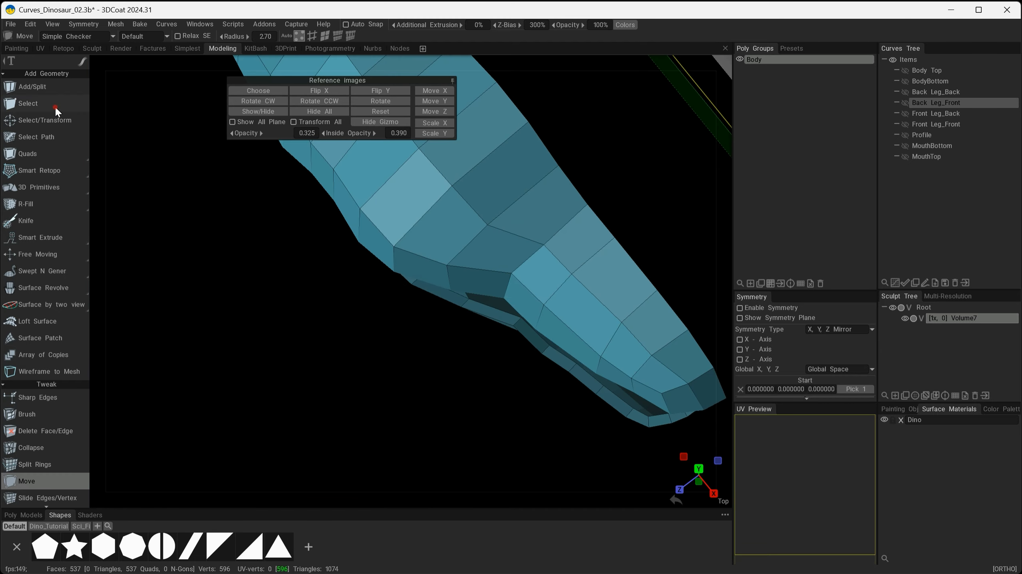
{"action": "left_click", "coordinate": [36, 103]}
{"action": "left_click", "coordinate": [40, 121]}
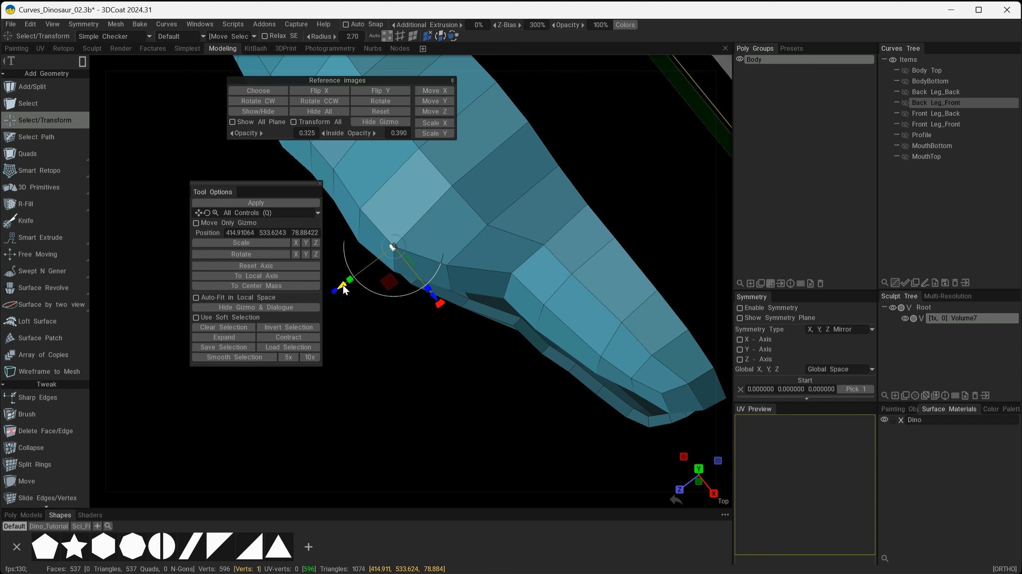
{"action": "left_click_drag", "start_coordinate": [342, 284], "coordinate": [367, 274]}
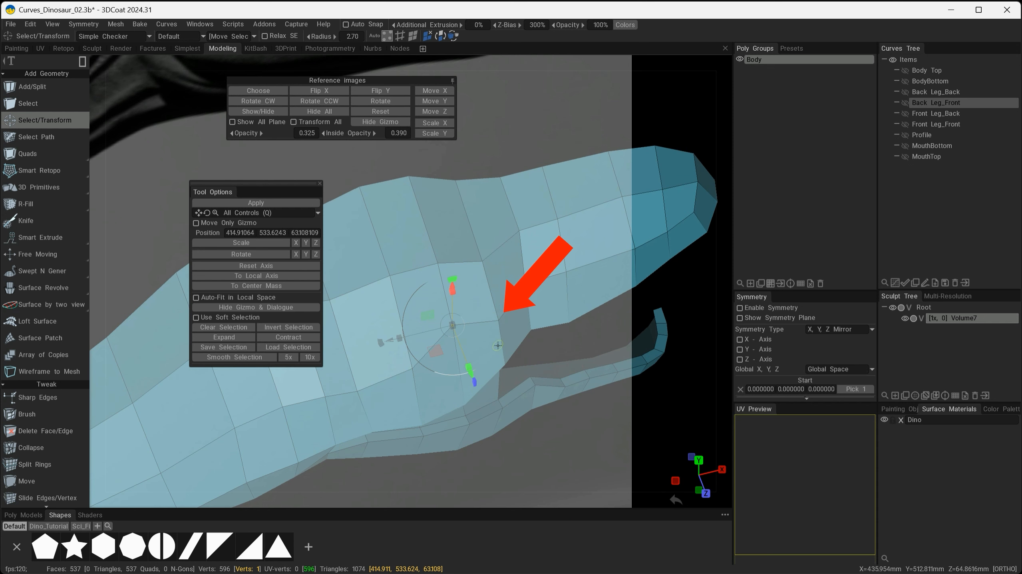
Move the vertex just in front of the eye inward toward the top centre of the head
{"action": "left_click", "coordinate": [69, 485]}
{"action": "mouse_move", "coordinate": [533, 306]}
{"action": "left_mouse_down", "text": "alt"}
{"action": "mouse_move", "coordinate": [539, 330]}
{"action": "mouse_move", "coordinate": [523, 346]}
{"action": "left_mouse_up", "text": "alt"}
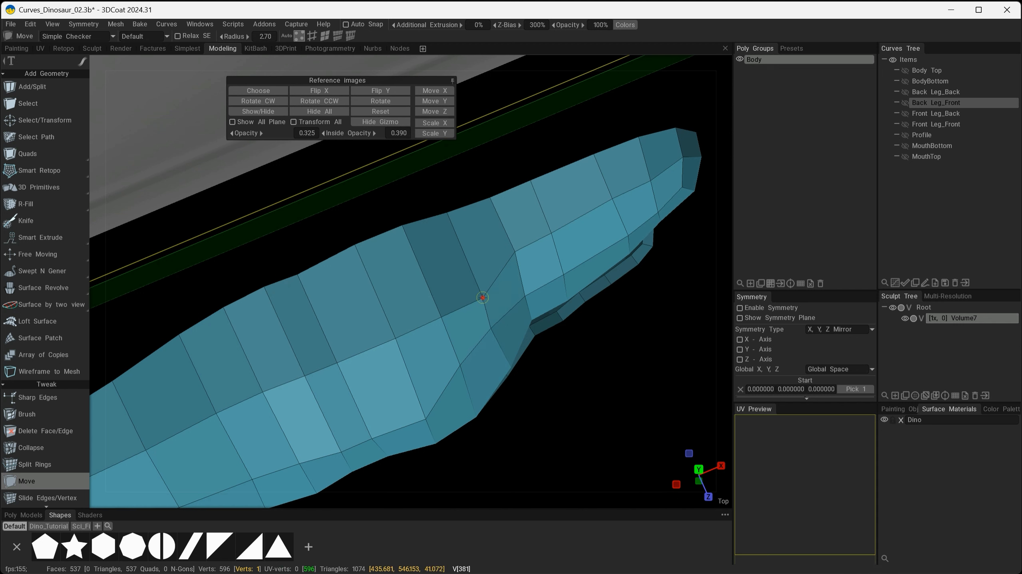
{"action": "left_click_drag", "start_coordinate": [482, 298], "coordinate": [471, 273]}
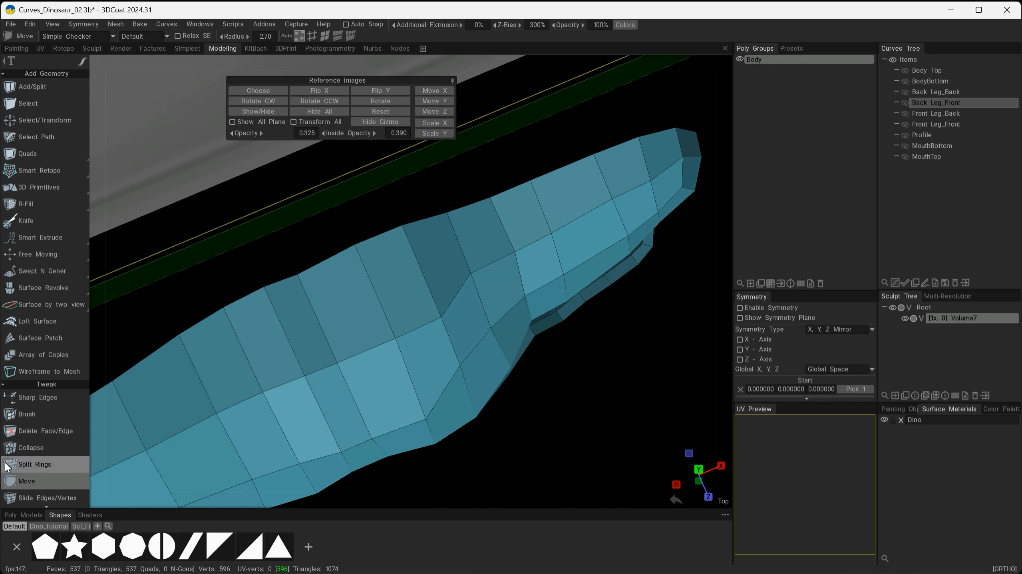
Slide the vertices at and in front of the eye along their edges toward the top of the head
{"action": "left_click", "coordinate": [18, 498]}
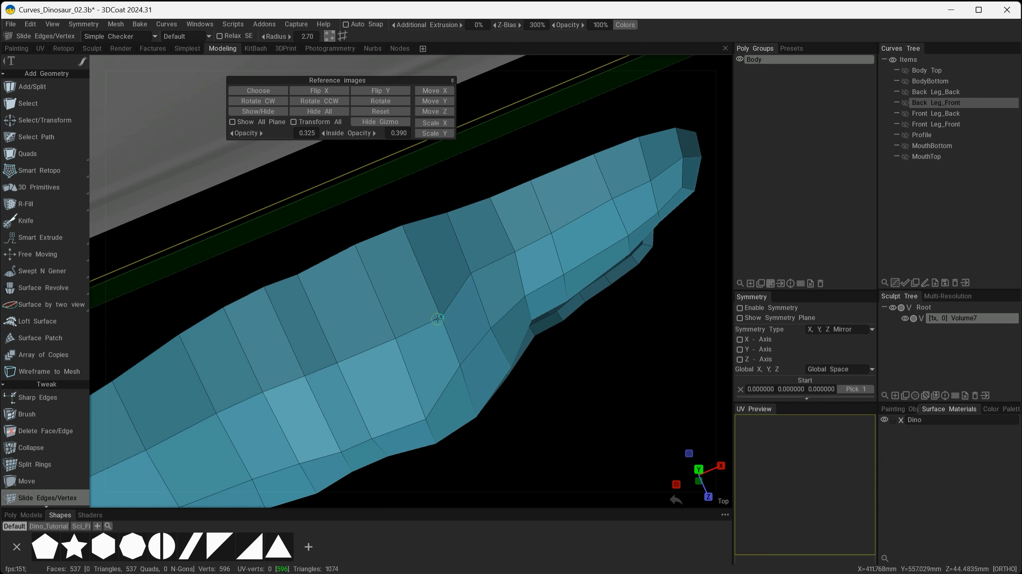
{"action": "left_click_drag", "start_coordinate": [438, 319], "coordinate": [468, 267]}
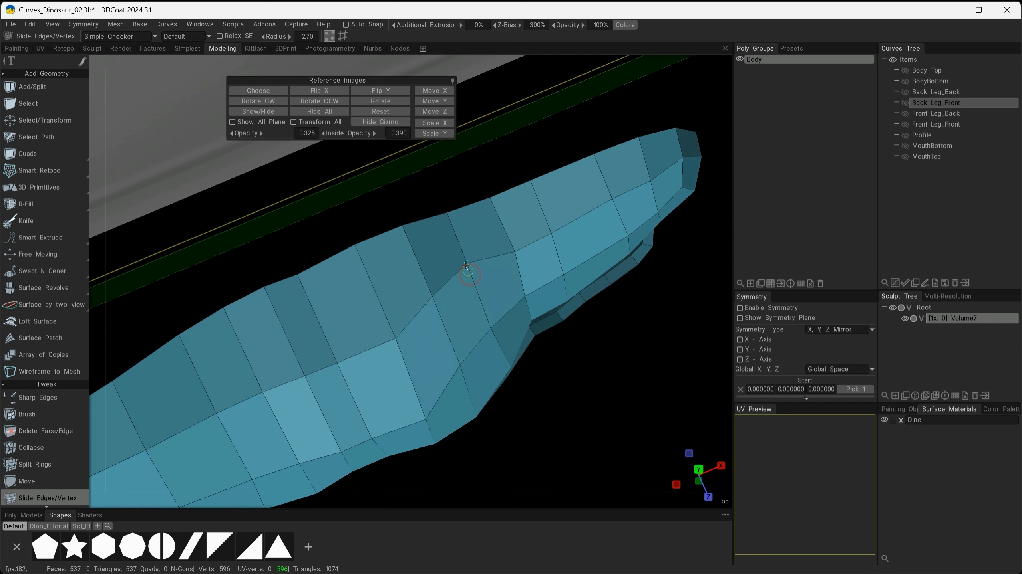
{"action": "left_click_drag", "start_coordinate": [460, 364], "coordinate": [473, 280]}
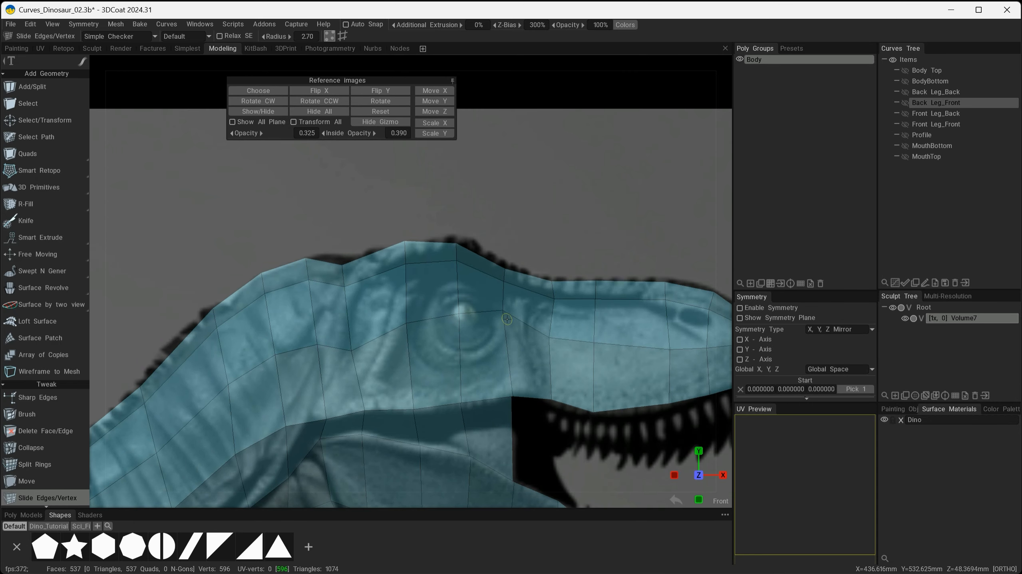
Select the four faces surrounding the eye in the side view
{"action": "left_click_drag", "start_coordinate": [498, 356], "coordinate": [531, 364], "text": "alt"}
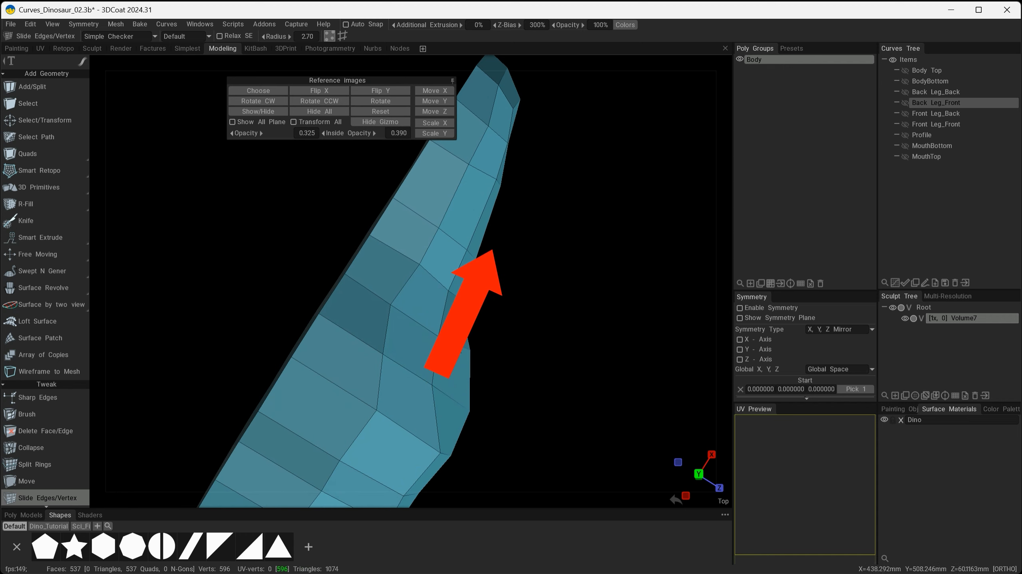
{"action": "left_click_drag", "start_coordinate": [402, 368], "coordinate": [378, 305], "text": "alt+shift"}
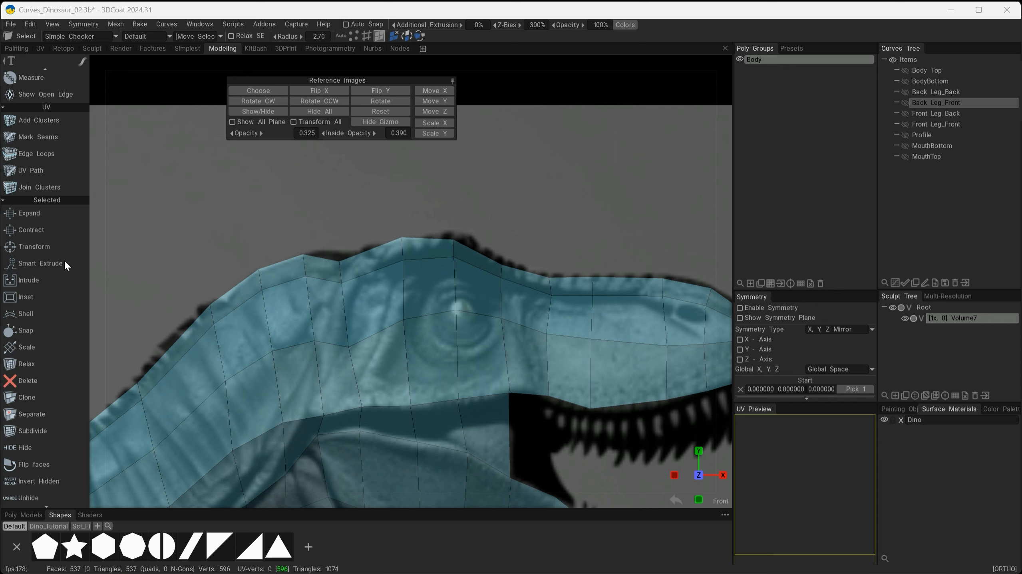
{"action": "left_click", "coordinate": [46, 14]}
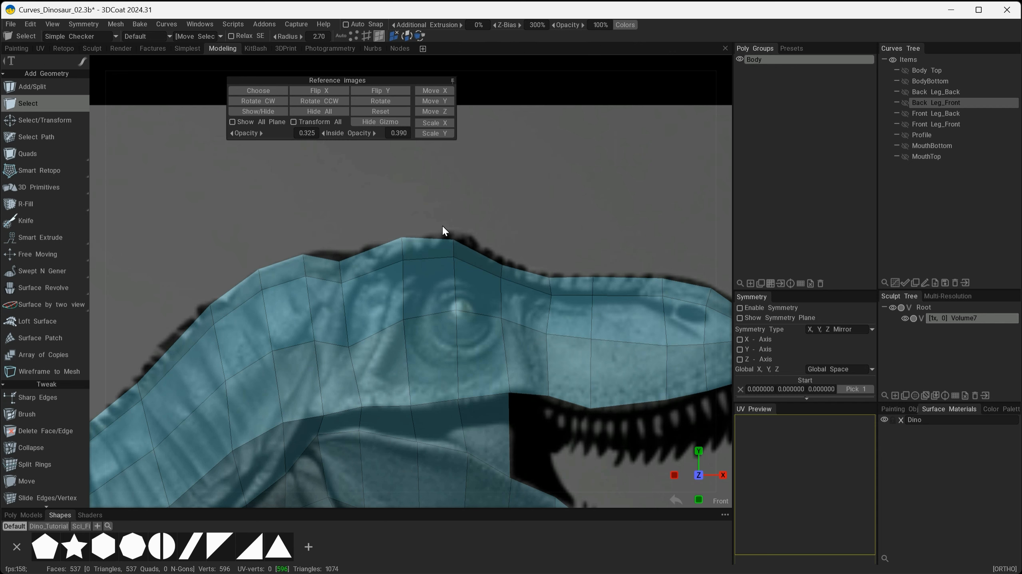
{"action": "left_click", "coordinate": [469, 299]}
{"action": "left_click", "coordinate": [444, 297]}
{"action": "left_click", "coordinate": [449, 350]}
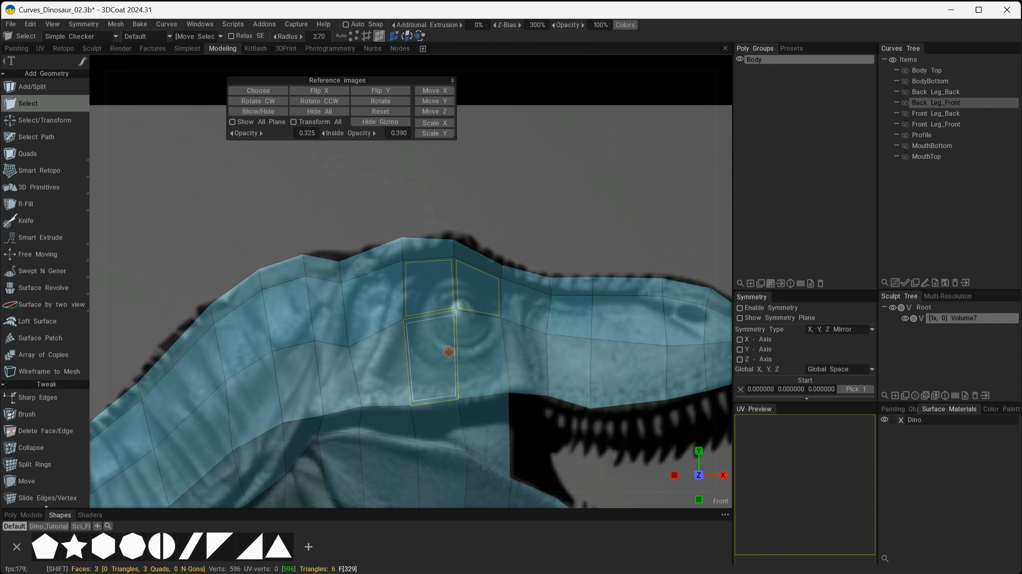
{"action": "left_click", "coordinate": [473, 348]}
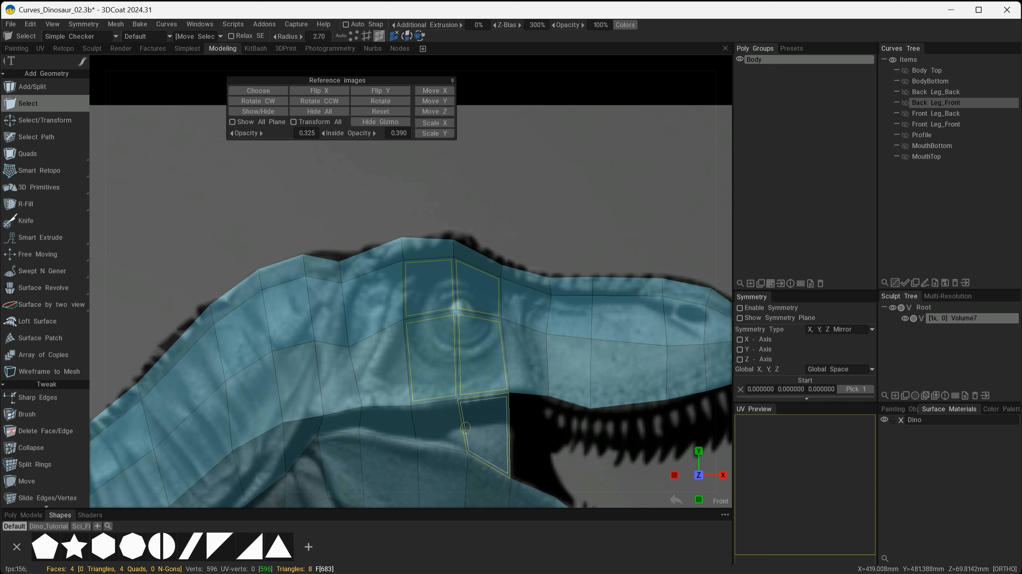
Inset the four selected faces around the eye with an inset size of 13.5
{"action": "key", "text": "space"}
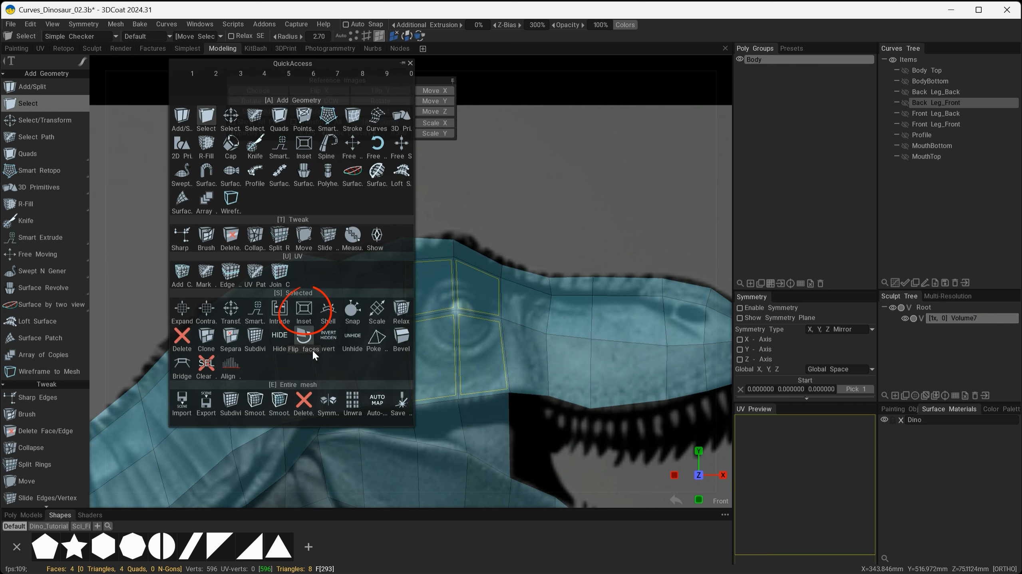
{"action": "left_click", "coordinate": [303, 314]}
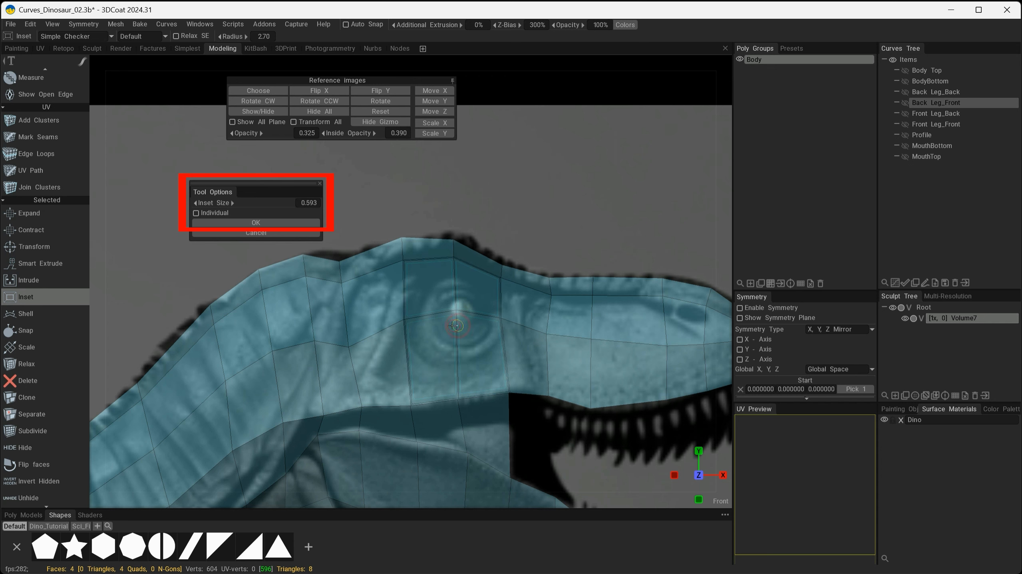
{"action": "left_click_drag", "start_coordinate": [455, 326], "coordinate": [479, 354]}
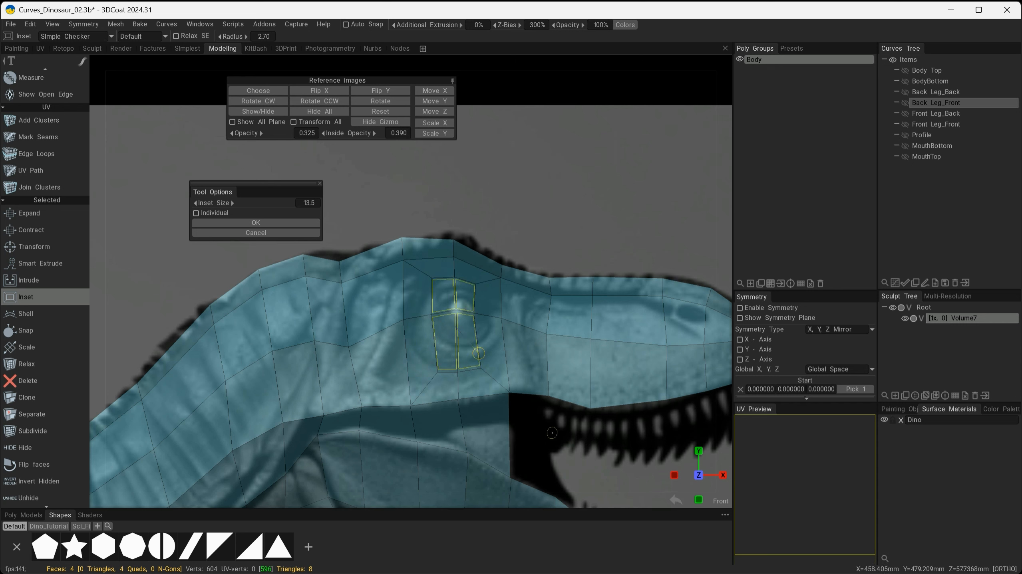
{"action": "left_click", "coordinate": [247, 223]}
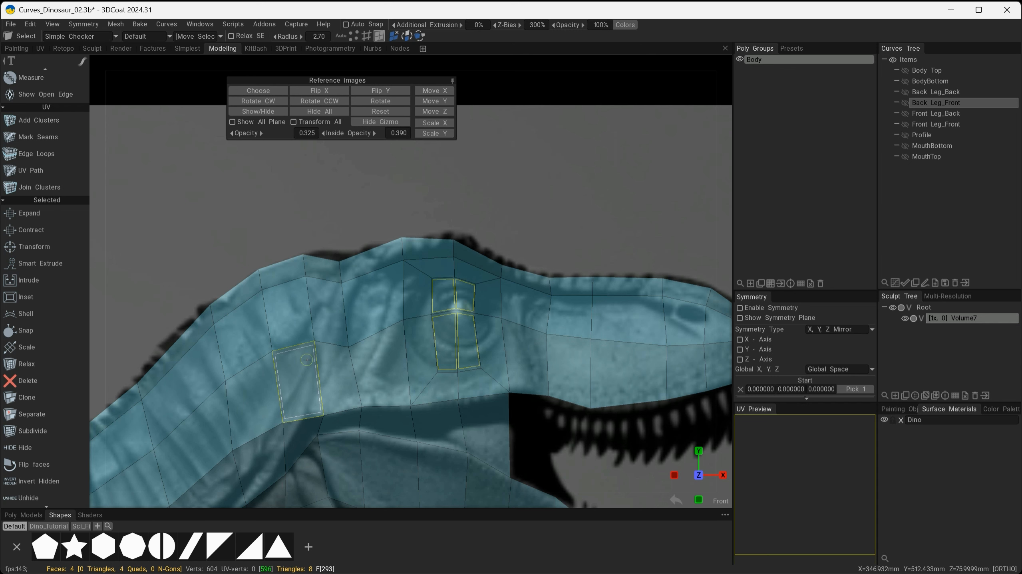
Move the upper corner and side vertices of the inset ring outward to follow the round eye outline in the reference
{"action": "left_click", "coordinate": [353, 35]}
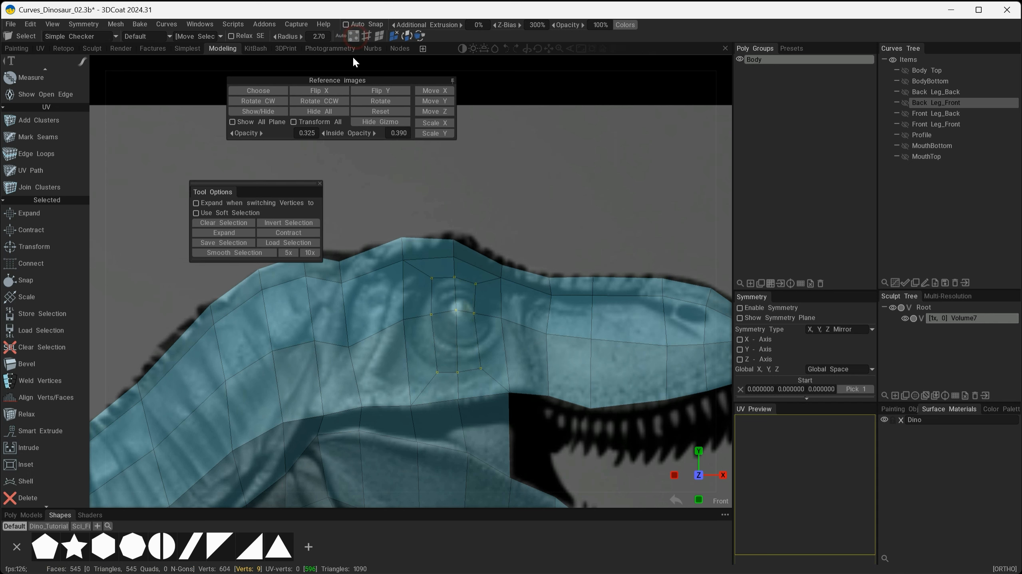
{"action": "scroll", "coordinate": [479, 326], "scroll_direction": "up", "scroll_amount": 3}
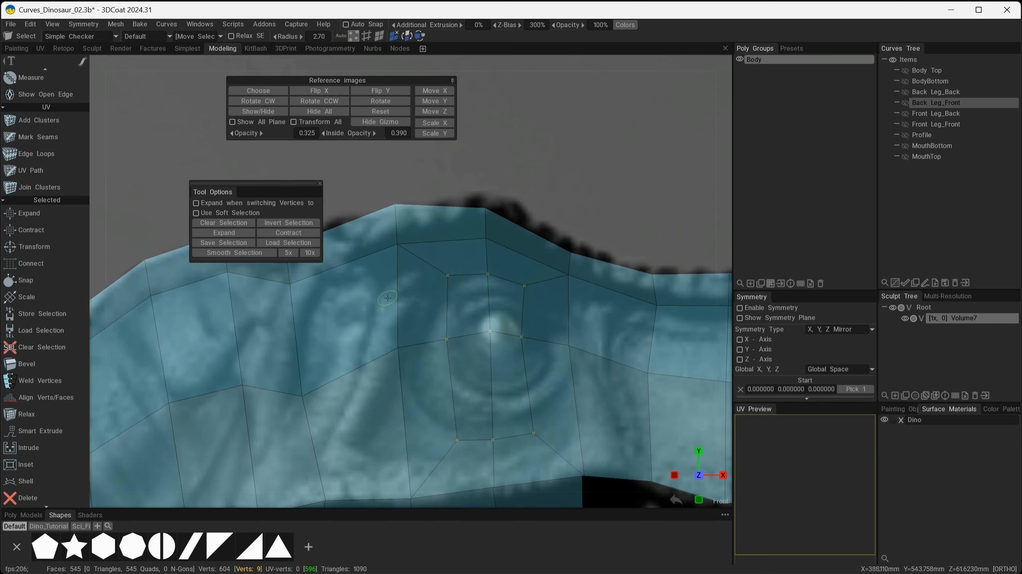
{"action": "key", "text": "space"}
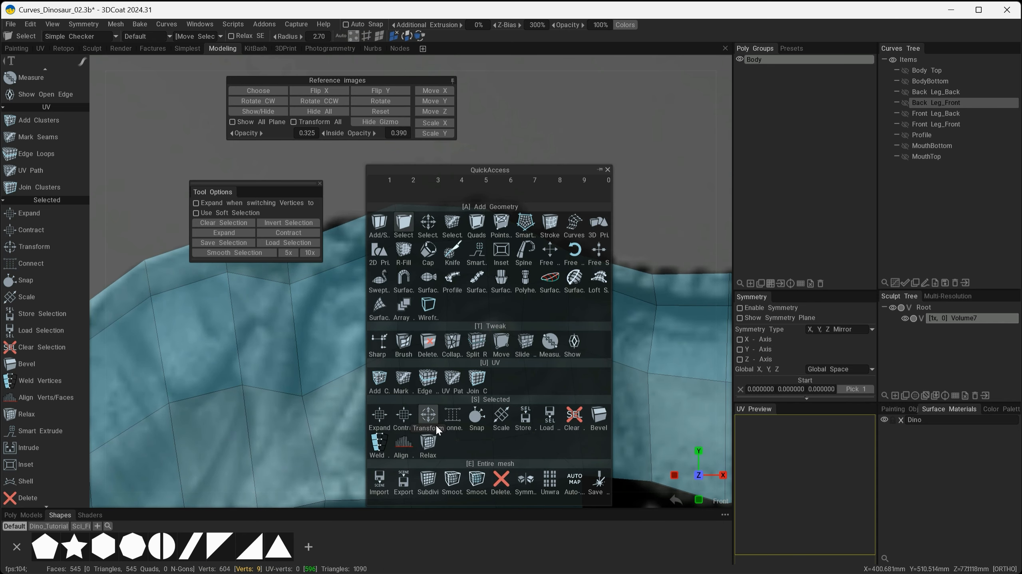
{"action": "left_click", "coordinate": [501, 342]}
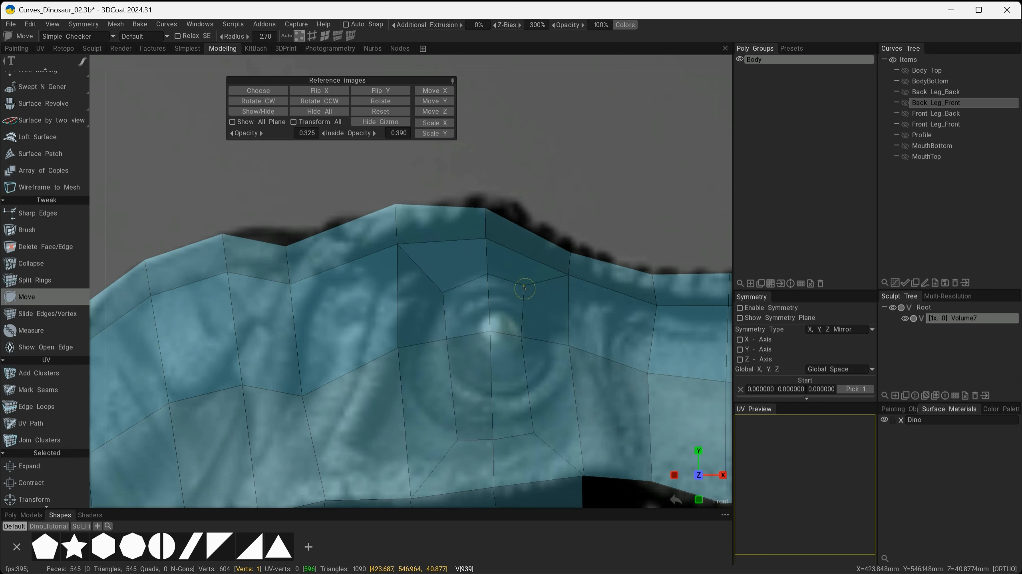
{"action": "left_click_drag", "start_coordinate": [524, 286], "coordinate": [538, 297]}
{"action": "left_click_drag", "start_coordinate": [522, 337], "coordinate": [544, 337]}
{"action": "left_click_drag", "start_coordinate": [447, 339], "coordinate": [433, 341]}
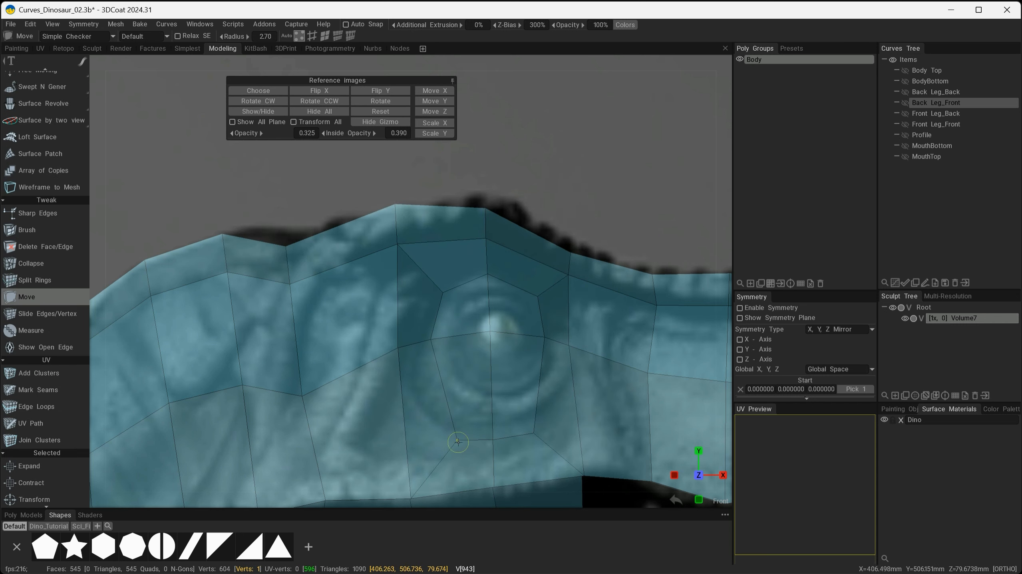
Raise the lower vertices of the inset ring to fit the lower outline of the reference eye
{"action": "left_click_drag", "start_coordinate": [457, 440], "coordinate": [443, 403]}
{"action": "left_click_drag", "start_coordinate": [533, 434], "coordinate": [544, 405]}
{"action": "left_click_drag", "start_coordinate": [493, 440], "coordinate": [495, 414]}
{"action": "left_click_drag", "start_coordinate": [490, 331], "coordinate": [451, 294]}
{"action": "left_click_drag", "start_coordinate": [496, 337], "coordinate": [509, 374]}
Select the four faces inside the eye ring and activate Select/Transform on them
{"action": "left_click_drag", "start_coordinate": [510, 374], "coordinate": [454, 278], "text": "alt"}
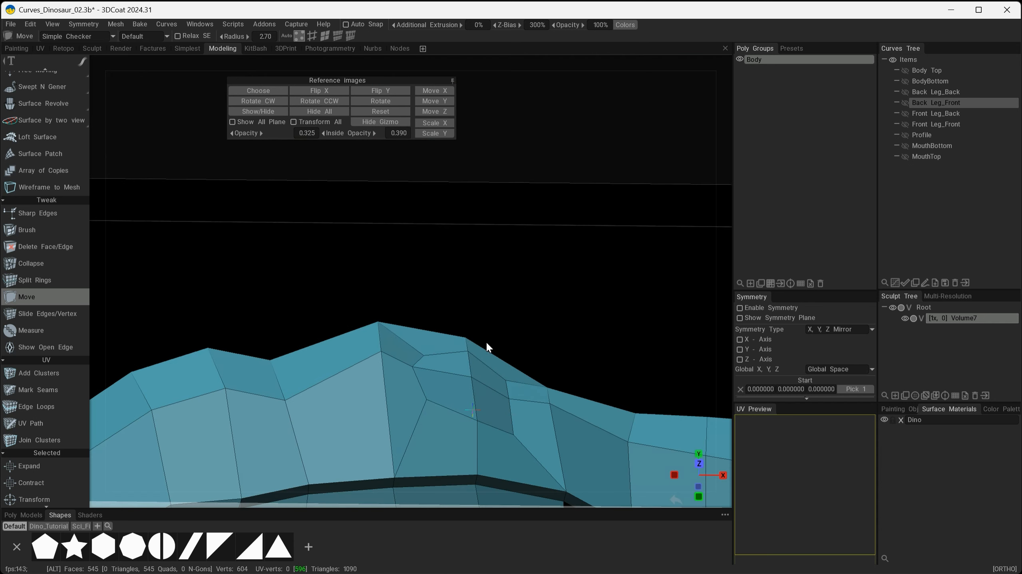
{"action": "left_click_drag", "start_coordinate": [484, 392], "coordinate": [511, 449], "text": "alt"}
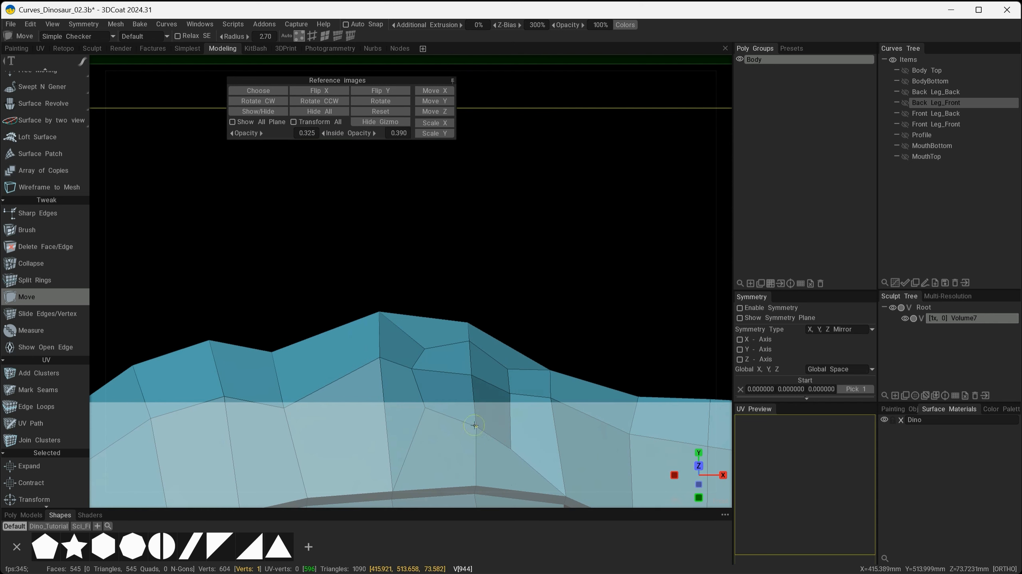
{"action": "scroll", "coordinate": [57, 256], "scroll_direction": "up", "scroll_amount": 5}
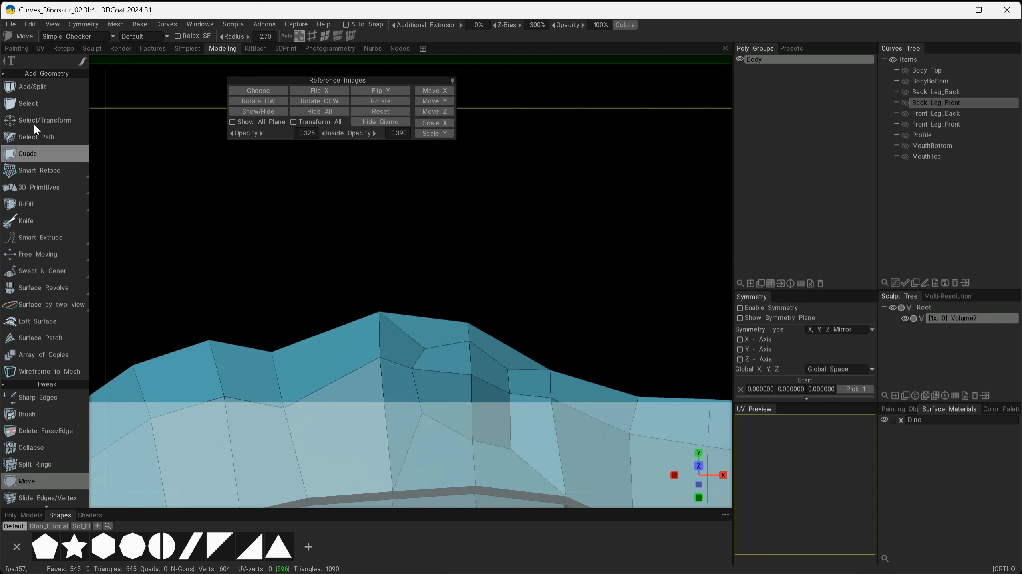
{"action": "left_click", "coordinate": [28, 103]}
{"action": "left_click", "coordinate": [442, 357], "text": "shift"}
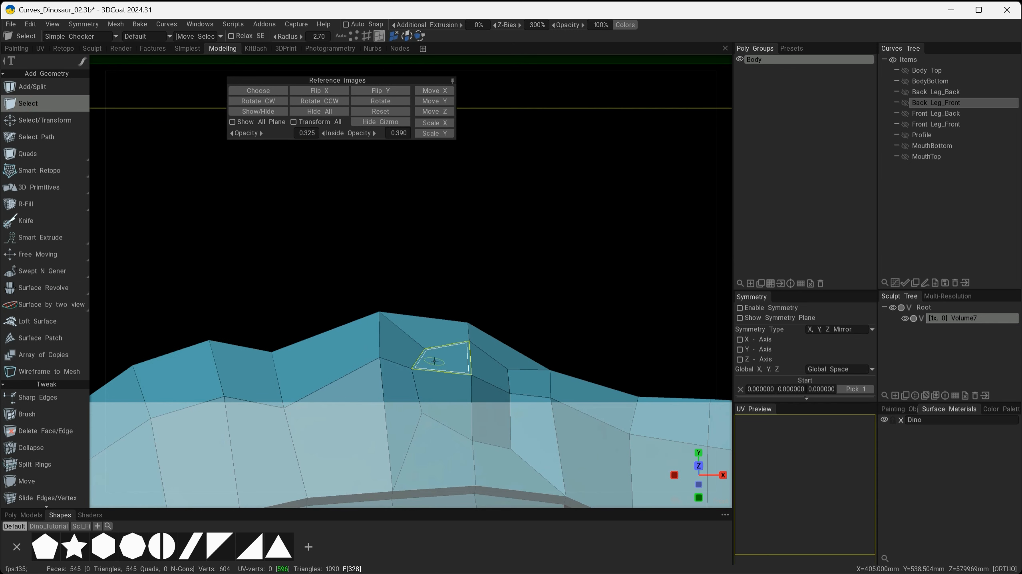
{"action": "left_click", "coordinate": [489, 364], "text": "shift"}
{"action": "left_click", "coordinate": [442, 403], "text": "shift"}
{"action": "left_click", "coordinate": [494, 416], "text": "shift"}
{"action": "key", "text": "space"}
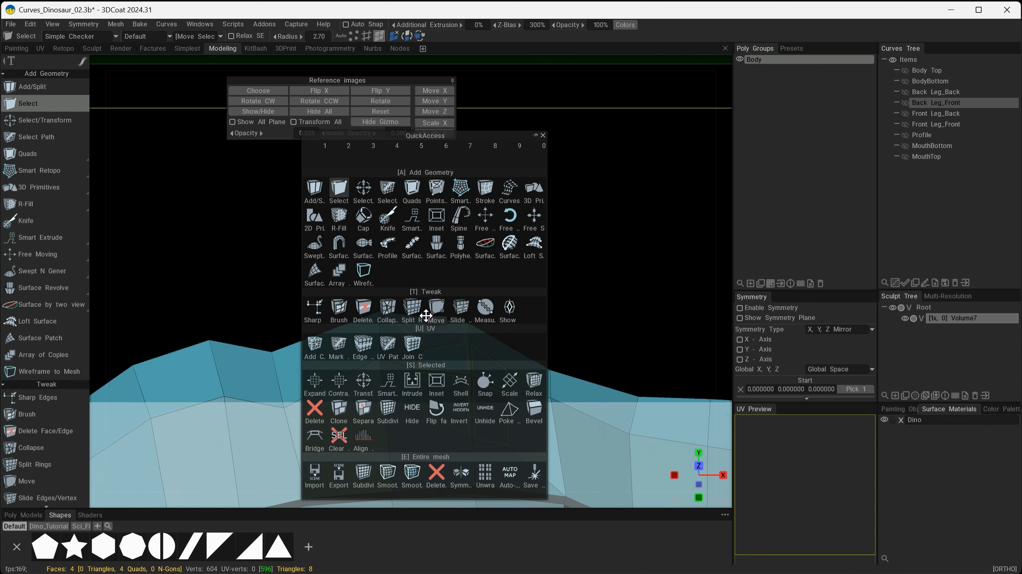
{"action": "left_click", "coordinate": [363, 187]}
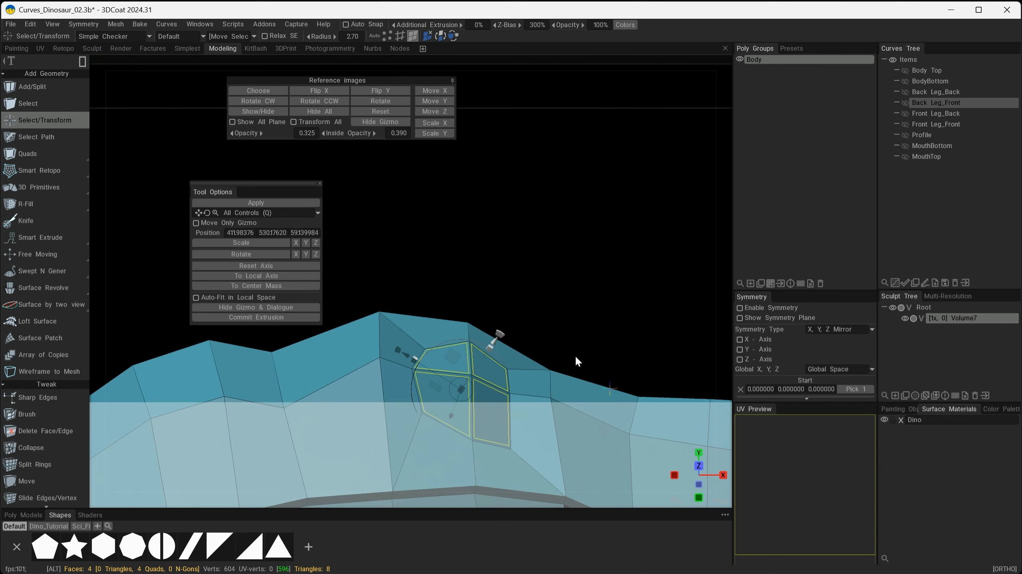
Push the four selected eye faces inward into the head to form a recessed eye socket
{"action": "left_click_drag", "start_coordinate": [575, 354], "coordinate": [582, 377], "text": "alt"}
{"action": "left_click_drag", "start_coordinate": [586, 378], "coordinate": [448, 316], "text": "alt"}
{"action": "left_click_drag", "start_coordinate": [487, 356], "coordinate": [389, 366], "text": "alt"}
{"action": "left_click_drag", "start_coordinate": [416, 313], "coordinate": [569, 299], "text": "alt"}
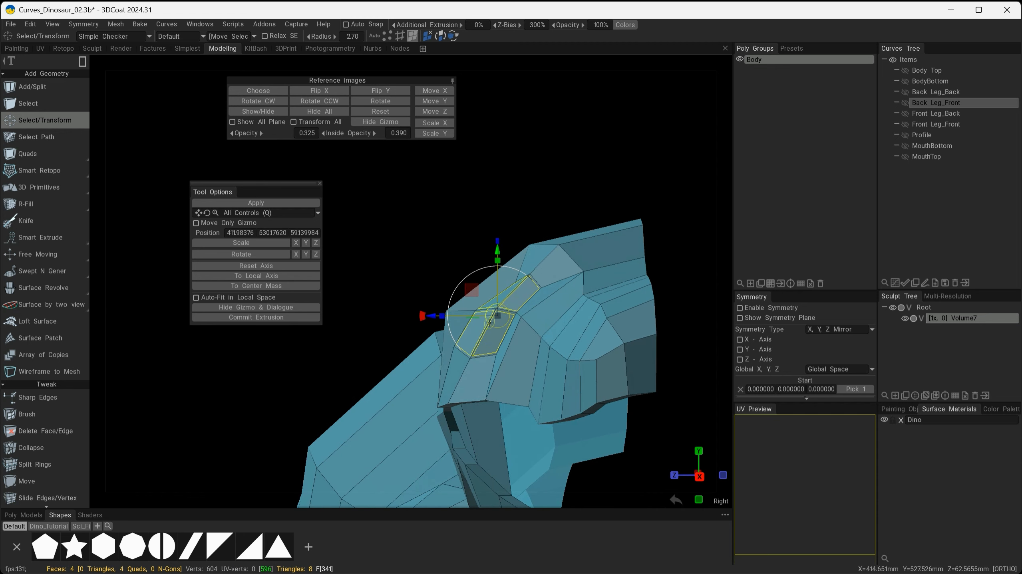
{"action": "left_click_drag", "start_coordinate": [490, 322], "coordinate": [538, 349], "text": "alt"}
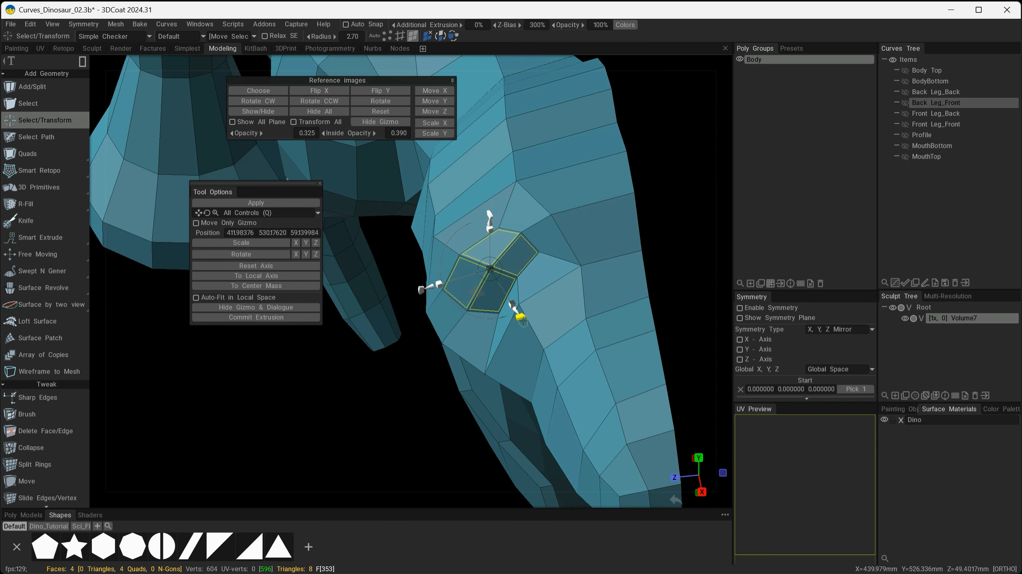
{"action": "left_click_drag", "start_coordinate": [495, 218], "coordinate": [526, 367], "text": "alt"}
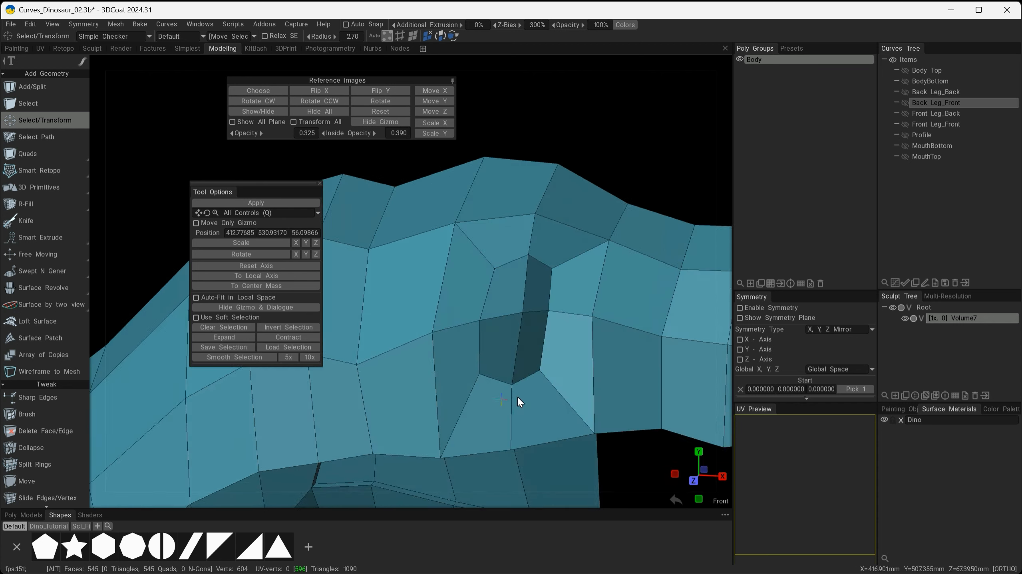
{"action": "left_click_drag", "start_coordinate": [517, 396], "coordinate": [565, 364], "text": "alt"}
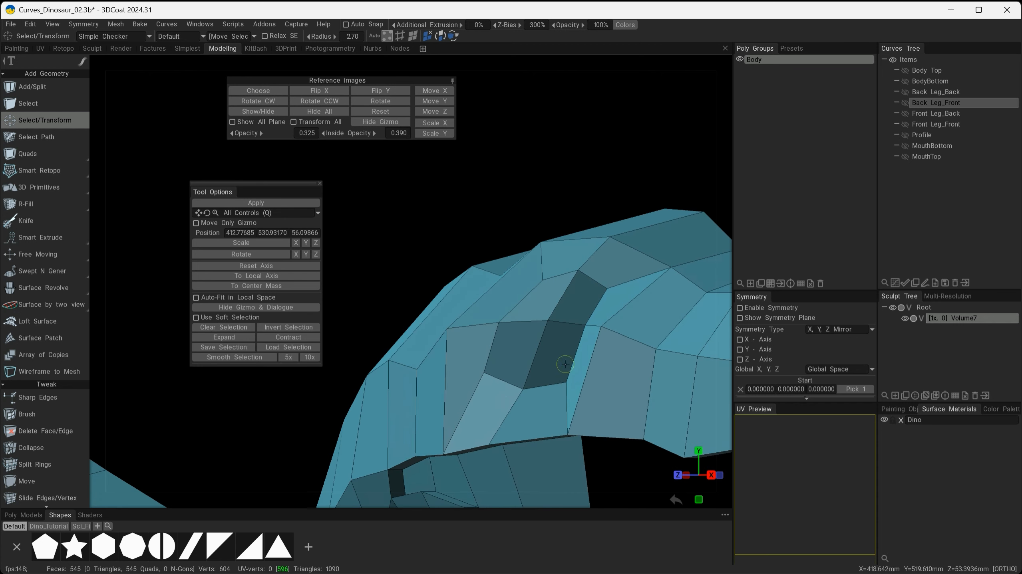
Move the vertices along and just ahead of the eye socket's front rim toward the snout to widen the recess
{"action": "left_click", "coordinate": [602, 327]}
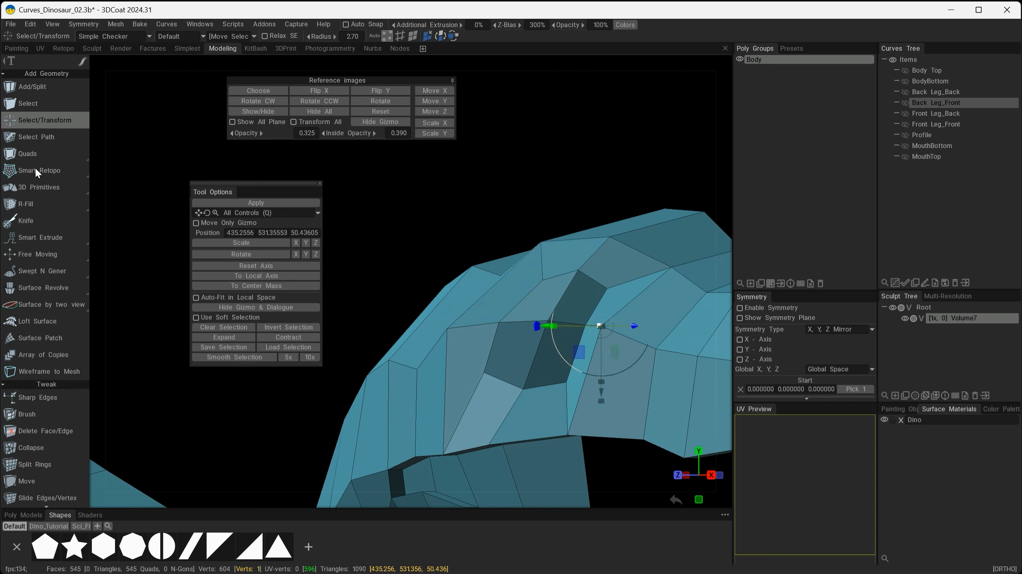
{"action": "left_click", "coordinate": [47, 481]}
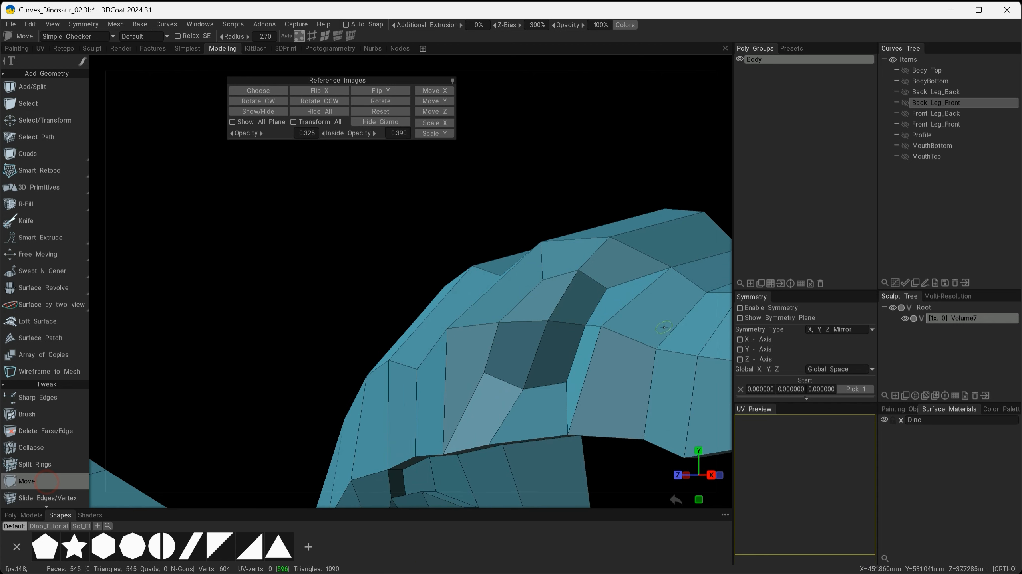
{"action": "left_click_drag", "start_coordinate": [556, 372], "coordinate": [583, 371], "text": "alt"}
{"action": "left_click_drag", "start_coordinate": [606, 332], "coordinate": [627, 334]}
{"action": "left_click_drag", "start_coordinate": [649, 344], "coordinate": [658, 348]}
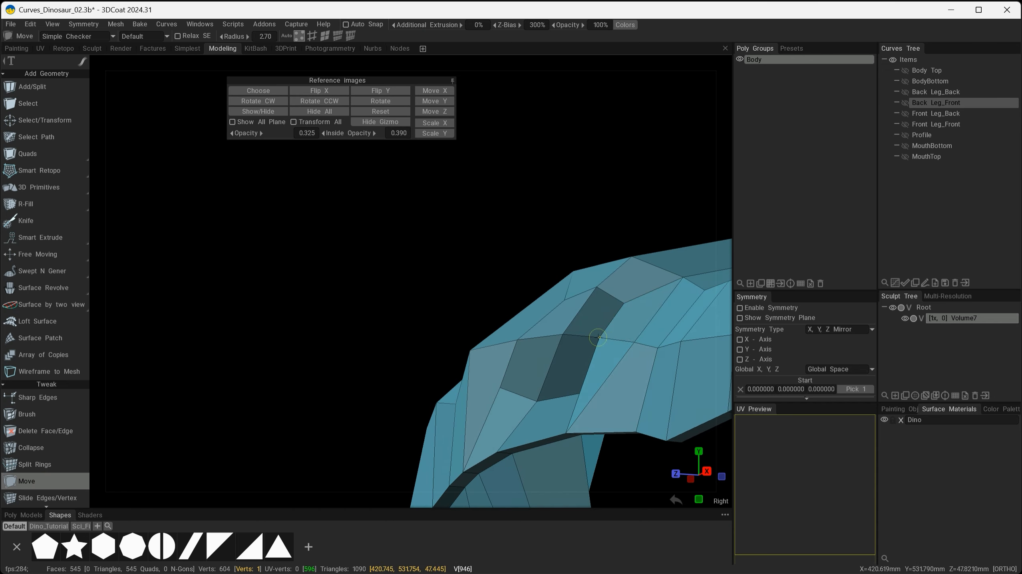
{"action": "left_click_drag", "start_coordinate": [599, 337], "coordinate": [611, 338]}
{"action": "left_click_drag", "start_coordinate": [479, 231], "coordinate": [531, 318], "text": "alt"}
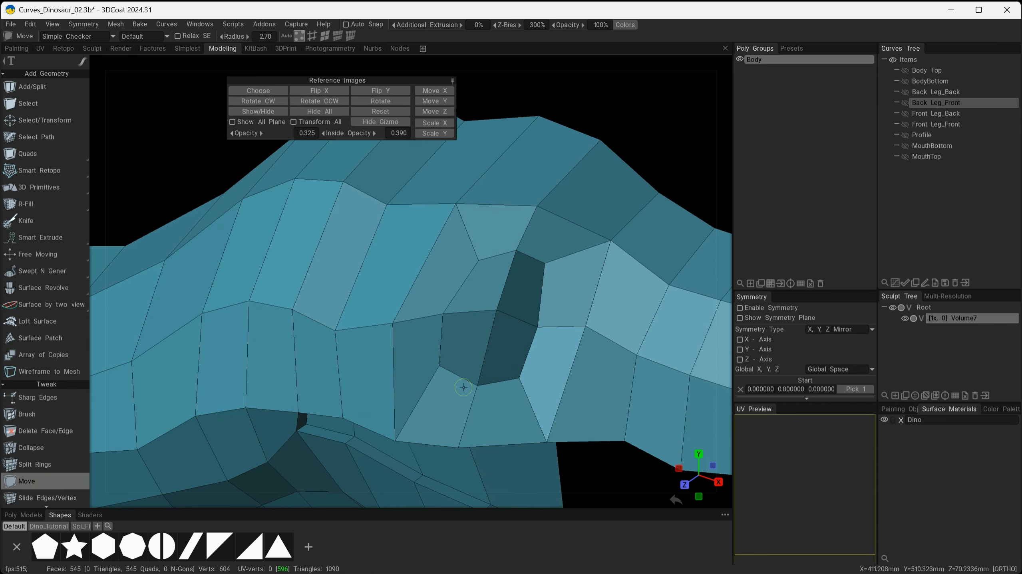
{"action": "left_click_drag", "start_coordinate": [592, 326], "coordinate": [603, 332]}
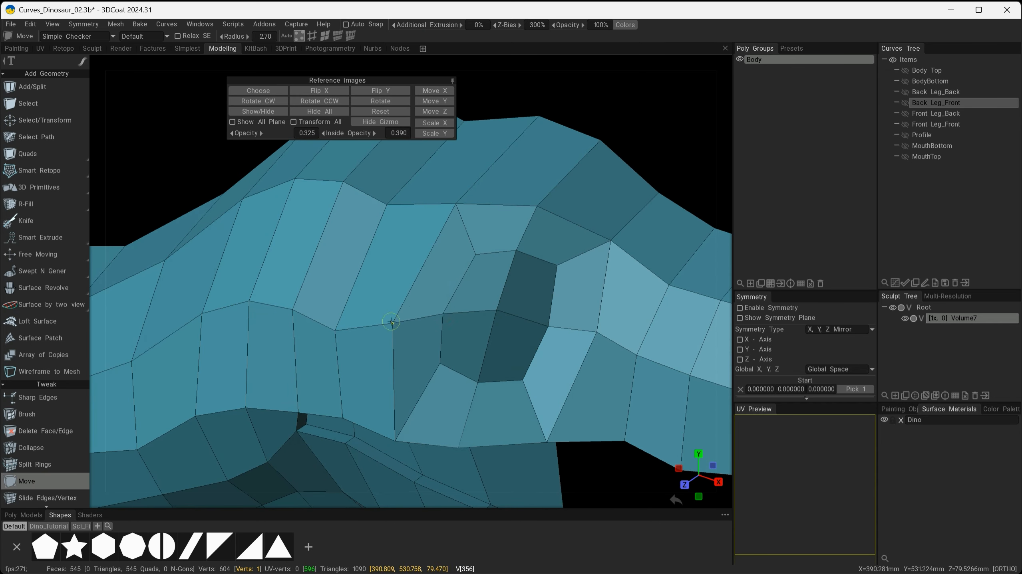
Examine the eye socket and the overall head shape from several angles
{"action": "left_click_drag", "start_coordinate": [391, 322], "coordinate": [359, 274], "text": "alt"}
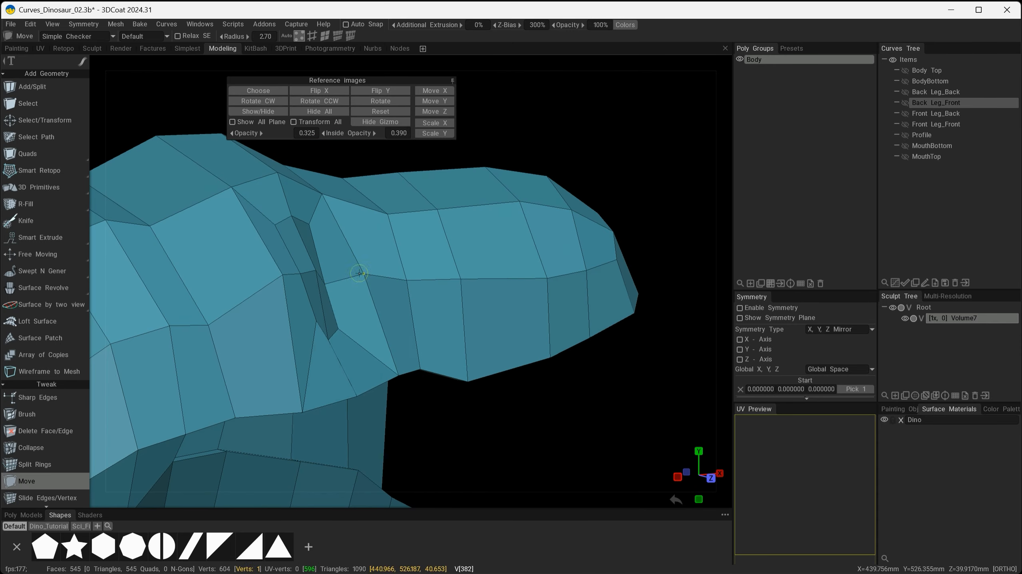
{"action": "left_click_drag", "start_coordinate": [318, 329], "coordinate": [433, 307], "text": "alt"}
{"action": "right_click_drag", "start_coordinate": [433, 306], "coordinate": [456, 339], "text": "alt"}
{"action": "left_click_drag", "start_coordinate": [456, 339], "coordinate": [352, 340], "text": "alt"}
{"action": "right_click_drag", "start_coordinate": [353, 339], "coordinate": [318, 306], "text": "alt"}
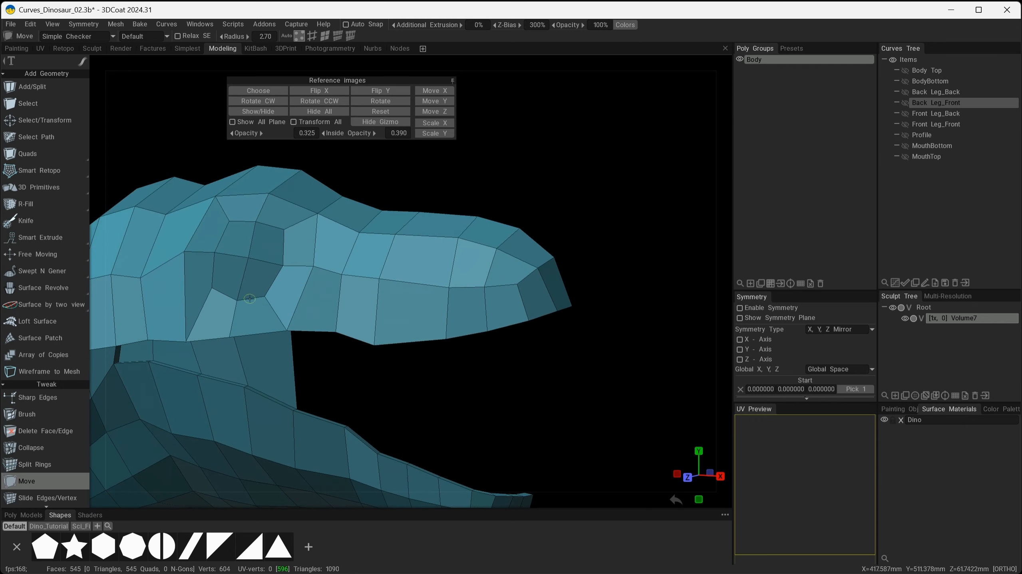
{"action": "left_click_drag", "start_coordinate": [237, 300], "coordinate": [365, 397], "text": "alt"}
{"action": "middle_click_drag", "start_coordinate": [365, 392], "coordinate": [395, 403], "text": "alt"}
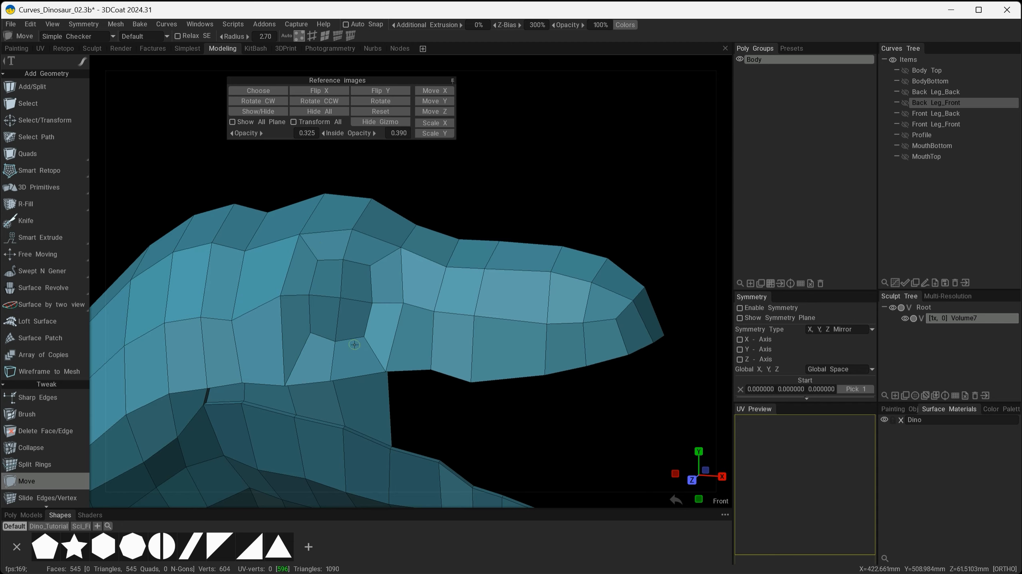
{"action": "left_click_drag", "start_coordinate": [354, 345], "coordinate": [355, 367], "text": "alt"}
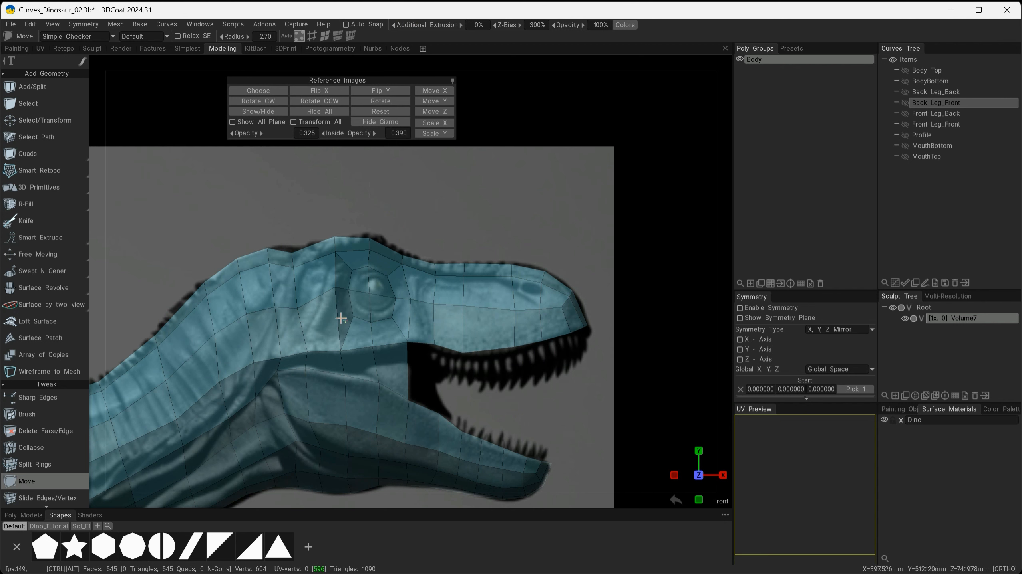
Select the edge loop around the eye socket and bevel it with one segment to add a ring of faces
{"action": "left_click_drag", "start_coordinate": [345, 310], "coordinate": [489, 373], "text": "ctrl+alt"}
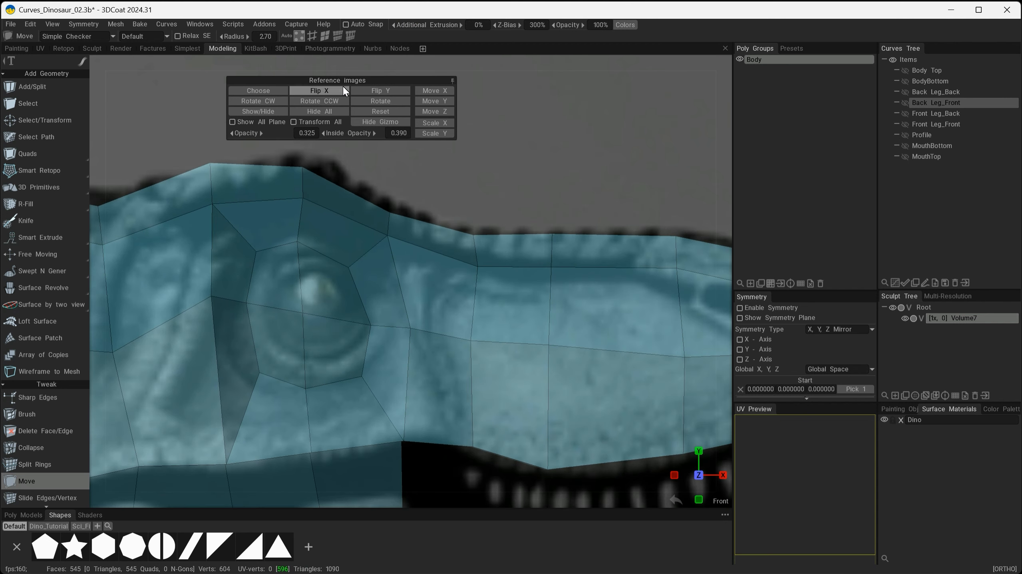
{"action": "left_click", "coordinate": [48, 104]}
{"action": "left_click", "coordinate": [358, 289], "text": "shift"}
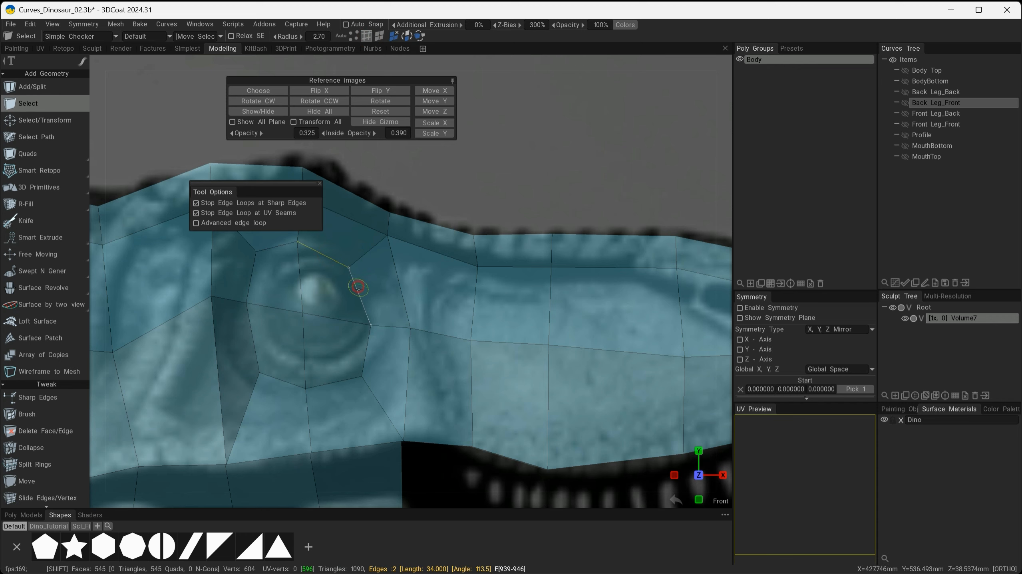
{"action": "mouse_move", "coordinate": [525, 434]}
{"action": "left_mouse_down", "text": "alt"}
{"action": "mouse_move", "coordinate": [503, 430]}
{"action": "mouse_move", "coordinate": [520, 433]}
{"action": "left_mouse_up", "text": "alt"}
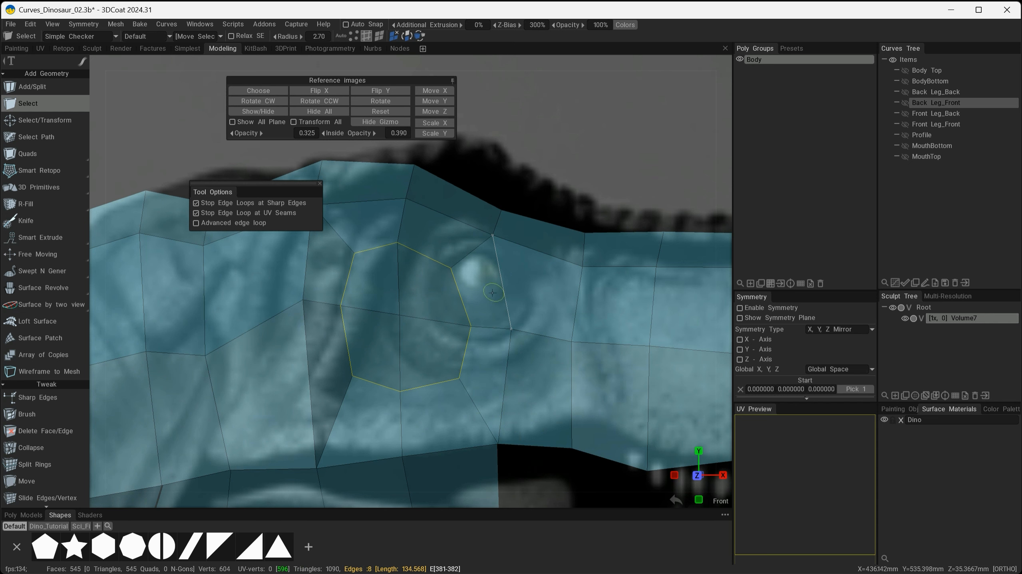
{"action": "right_click", "coordinate": [459, 298]}
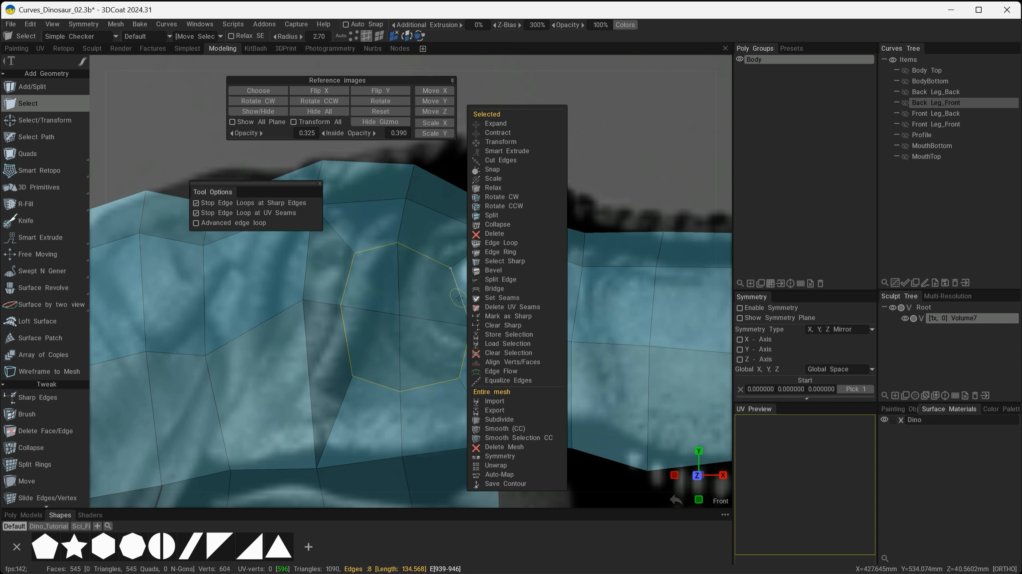
{"action": "left_click", "coordinate": [494, 270]}
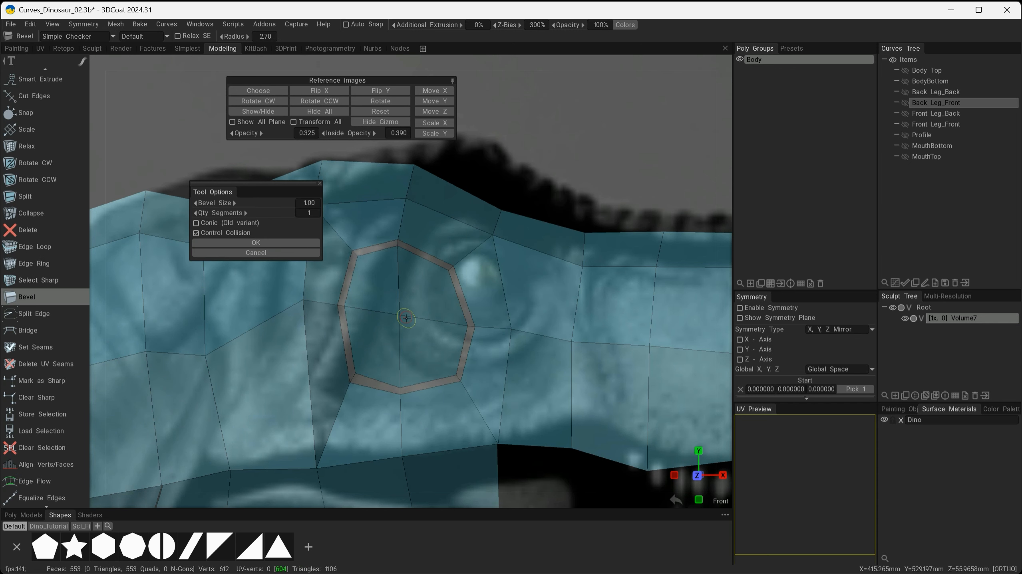
{"action": "left_click_drag", "start_coordinate": [406, 318], "coordinate": [413, 319]}
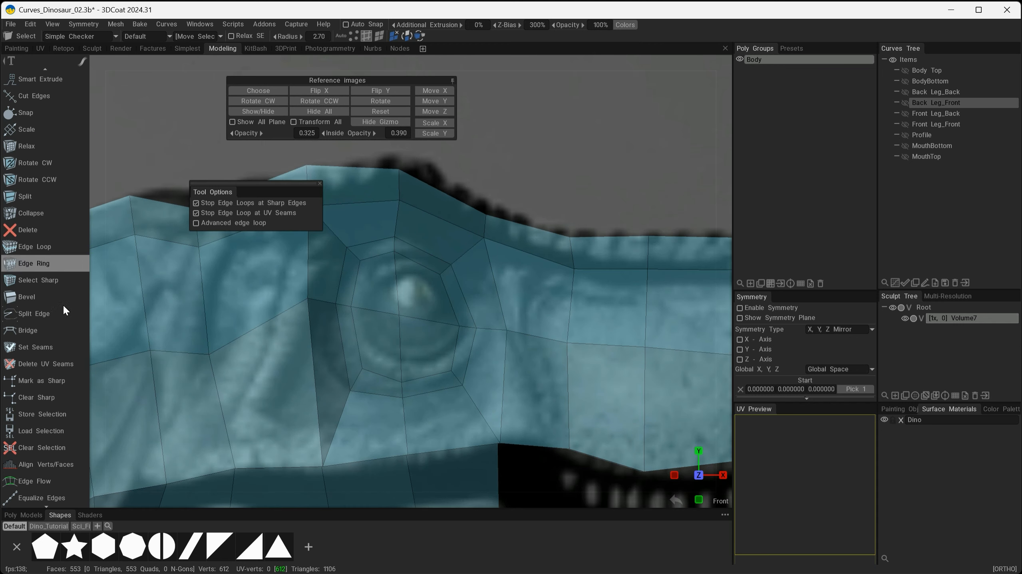
{"action": "scroll", "coordinate": [43, 400], "scroll_direction": "down", "scroll_amount": 10}
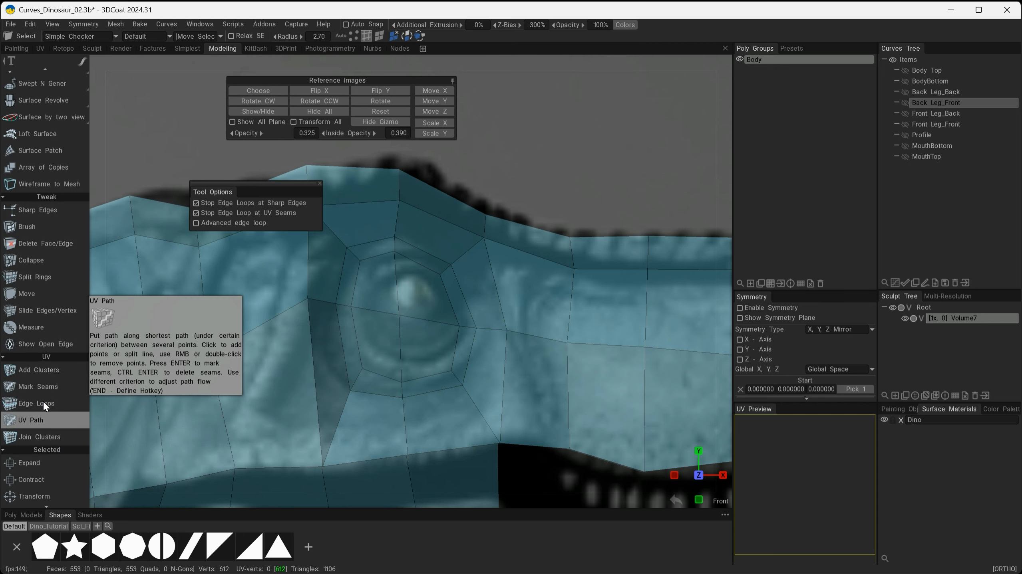
Move the inner ring's vertices around the eye inward, one by one, so the ring closely follows the reference eyeball
{"action": "left_click", "coordinate": [38, 291]}
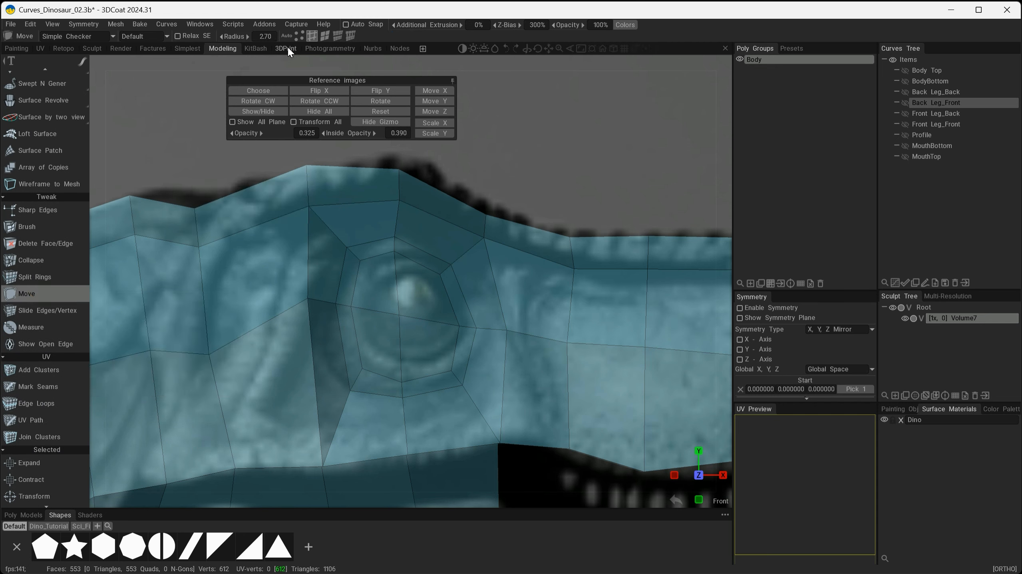
{"action": "left_click", "coordinate": [451, 80]}
{"action": "left_click", "coordinate": [298, 37]}
{"action": "left_click_drag", "start_coordinate": [360, 261], "coordinate": [364, 270]}
{"action": "left_click_drag", "start_coordinate": [394, 251], "coordinate": [436, 274]}
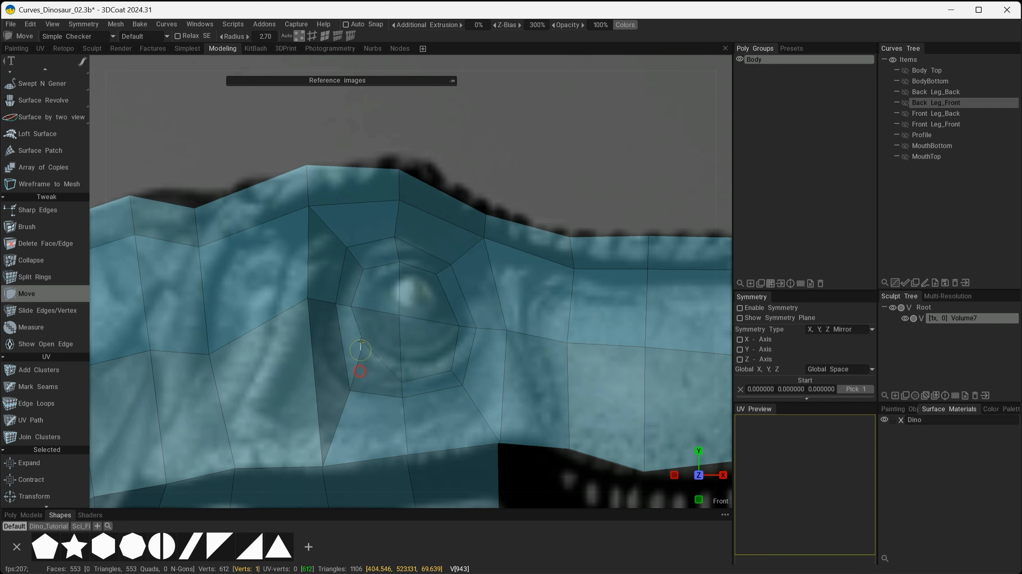
{"action": "left_click_drag", "start_coordinate": [362, 368], "coordinate": [366, 334]}
{"action": "left_click_drag", "start_coordinate": [351, 308], "coordinate": [356, 309]}
{"action": "left_click_drag", "start_coordinate": [402, 383], "coordinate": [401, 355]}
{"action": "left_click_drag", "start_coordinate": [452, 371], "coordinate": [454, 317]}
{"action": "left_click_drag", "start_coordinate": [400, 315], "coordinate": [354, 308]}
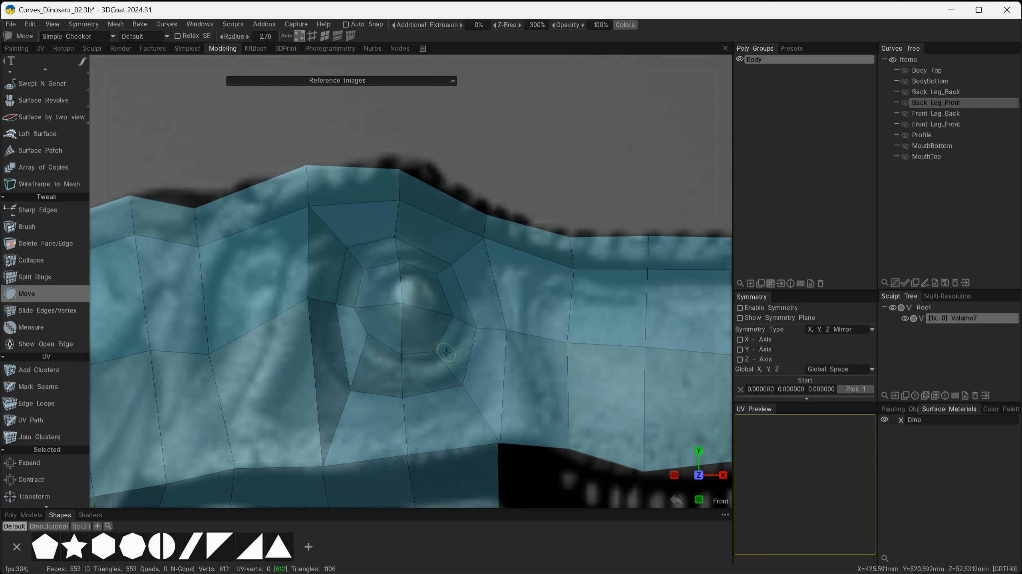
Adjust individual vertices of the second ring around the eye, plus the ring's upper corners, to even out the face spacing
{"action": "left_click_drag", "start_coordinate": [463, 386], "coordinate": [459, 380]}
{"action": "left_click_drag", "start_coordinate": [404, 399], "coordinate": [402, 398]}
{"action": "left_click_drag", "start_coordinate": [350, 391], "coordinate": [349, 390]}
{"action": "left_click_drag", "start_coordinate": [335, 304], "coordinate": [303, 299]}
{"action": "left_click_drag", "start_coordinate": [333, 303], "coordinate": [331, 303]}
{"action": "left_click_drag", "start_coordinate": [363, 270], "coordinate": [367, 273]}
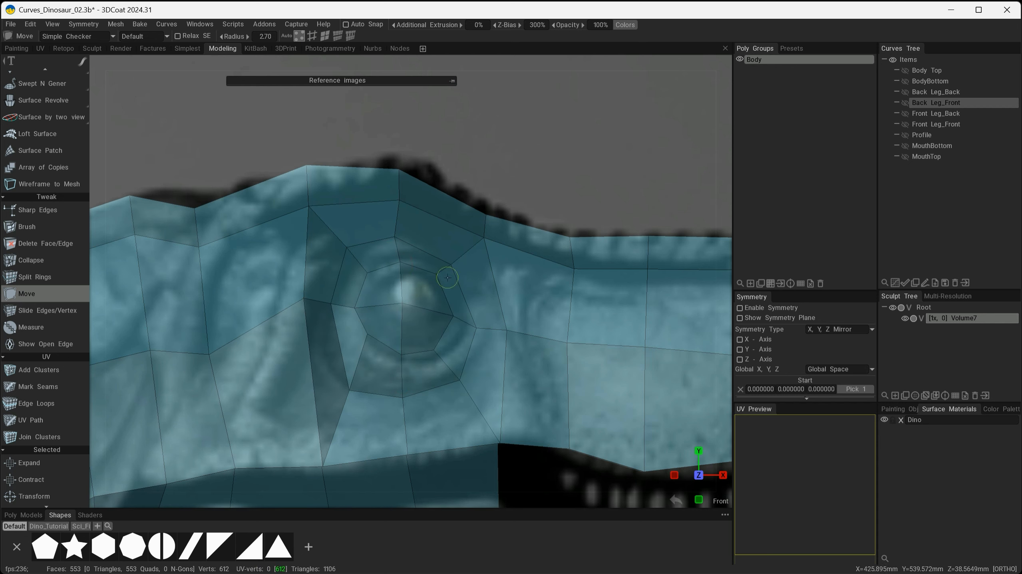
{"action": "left_click_drag", "start_coordinate": [437, 275], "coordinate": [437, 274]}
{"action": "left_click_drag", "start_coordinate": [451, 264], "coordinate": [455, 263]}
From above, move the vertex at the front of the inner eye ring slightly deeper into the head
{"action": "left_click_drag", "start_coordinate": [452, 395], "coordinate": [561, 383], "text": "alt"}
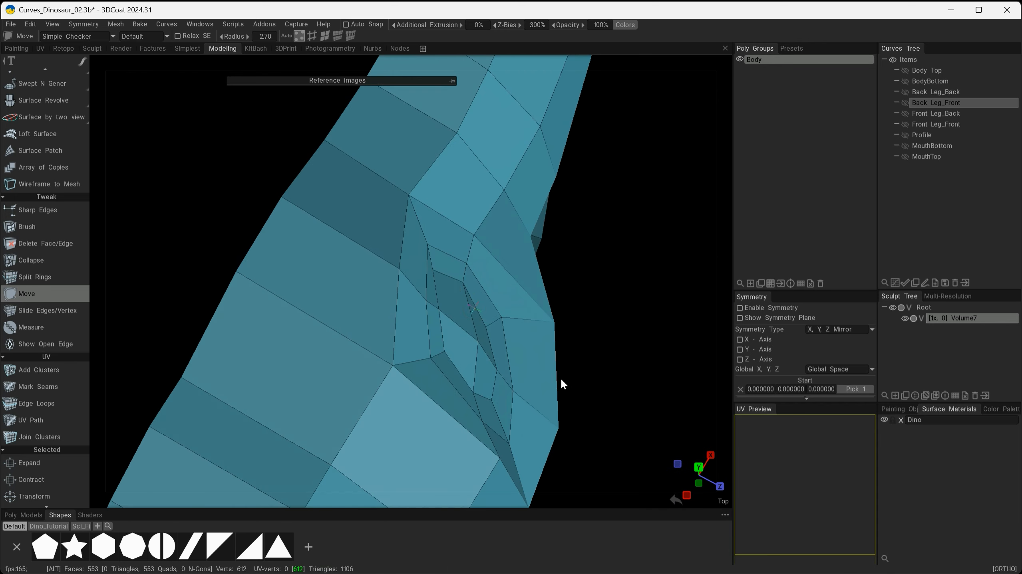
{"action": "left_click_drag", "start_coordinate": [434, 271], "coordinate": [426, 270]}
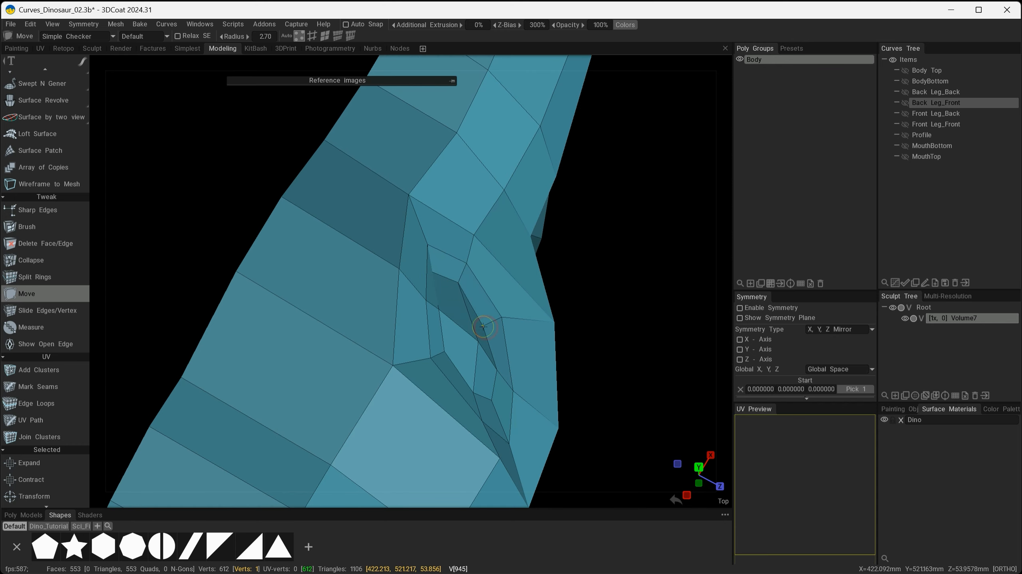
{"action": "left_click_drag", "start_coordinate": [477, 327], "coordinate": [502, 278], "text": "alt"}
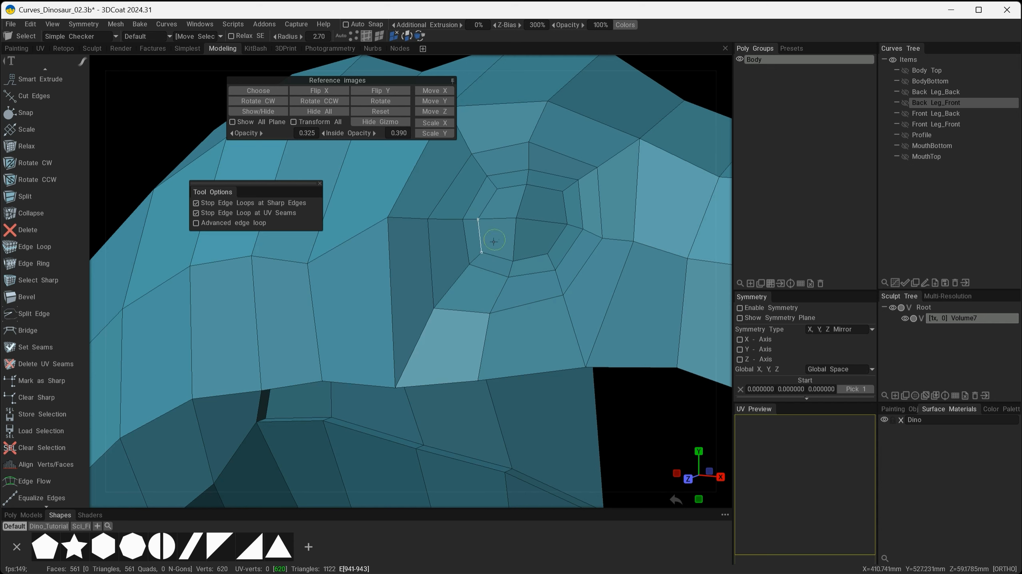
Select the four connected edges running lengthwise across the middle of the eye and split them to separate upper and lower lids
{"action": "right_click_drag", "start_coordinate": [499, 231], "coordinate": [528, 246], "text": "alt"}
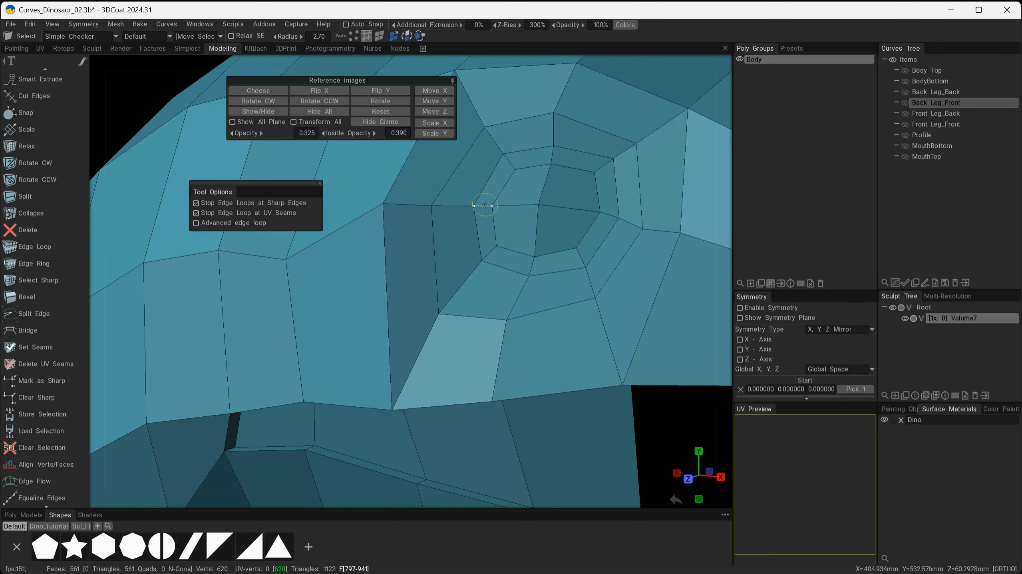
{"action": "scroll", "coordinate": [43, 200], "scroll_direction": "up", "scroll_amount": 5}
{"action": "left_click", "coordinate": [28, 104]}
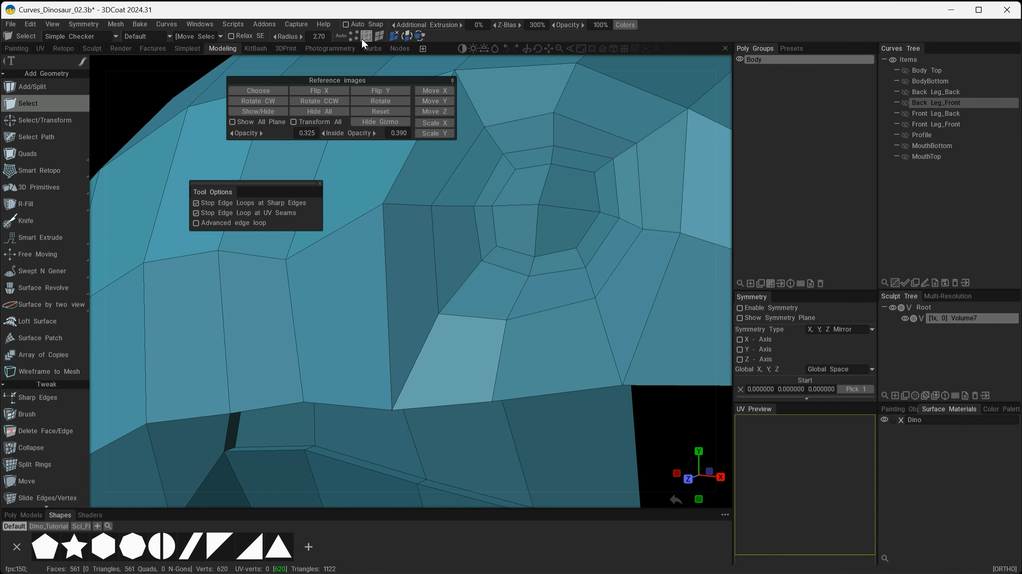
{"action": "left_click", "coordinate": [516, 207], "text": "shift"}
{"action": "left_click", "coordinate": [568, 206], "text": "shift"}
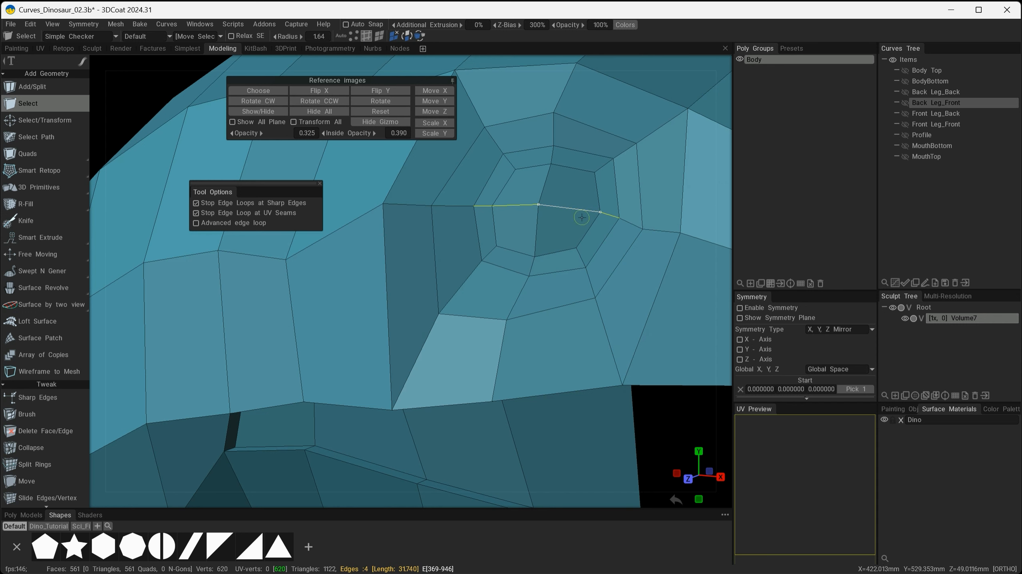
{"action": "scroll", "coordinate": [45, 456], "scroll_direction": "down", "scroll_amount": 5}
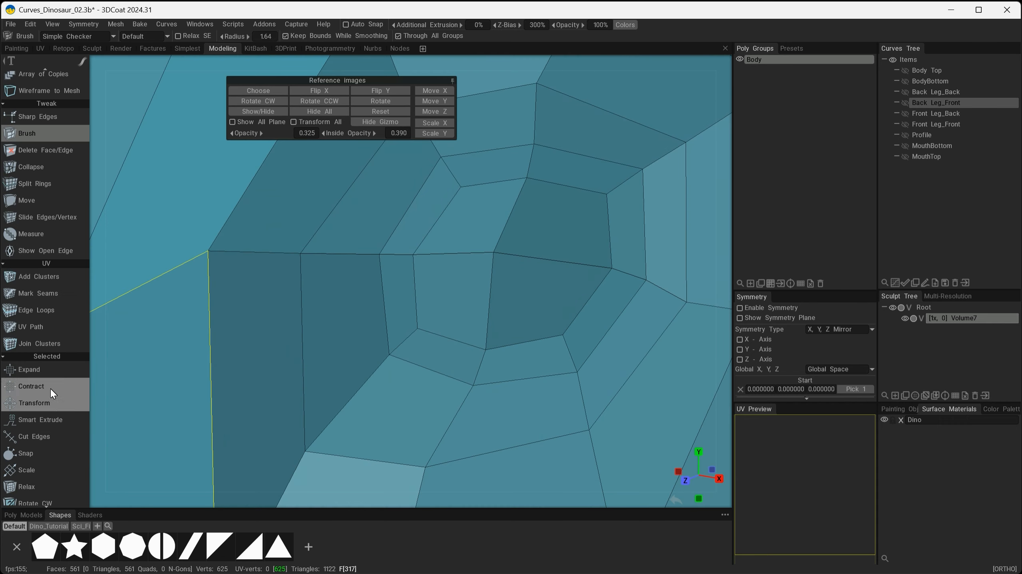
Use the Move tool on vertices to pull the split edges apart at the back and centre, opening a gap between the lids
{"action": "scroll", "coordinate": [44, 349], "scroll_direction": "up", "scroll_amount": 4}
{"action": "scroll", "coordinate": [44, 347], "scroll_direction": "up", "scroll_amount": 3}
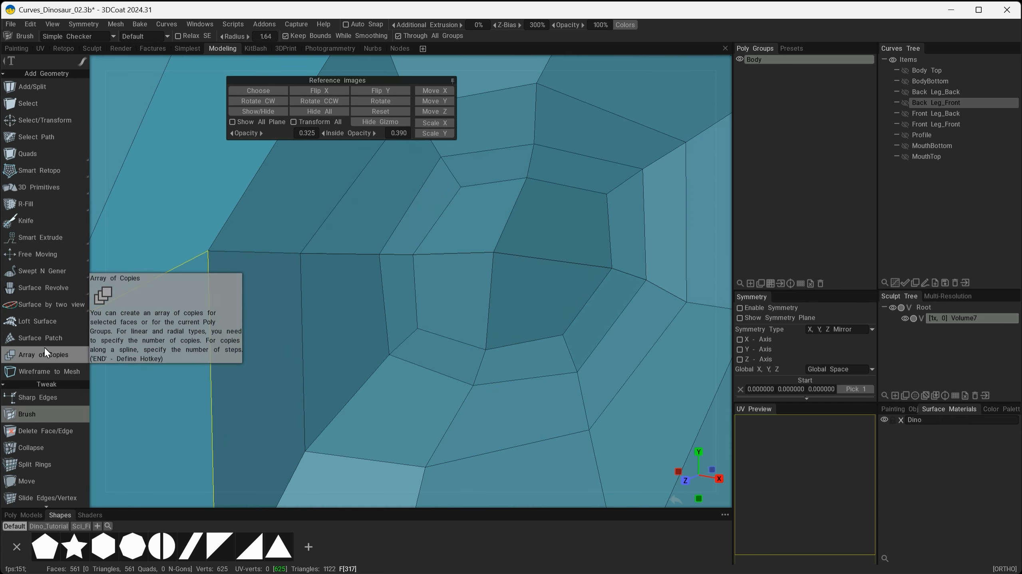
{"action": "key", "text": "space"}
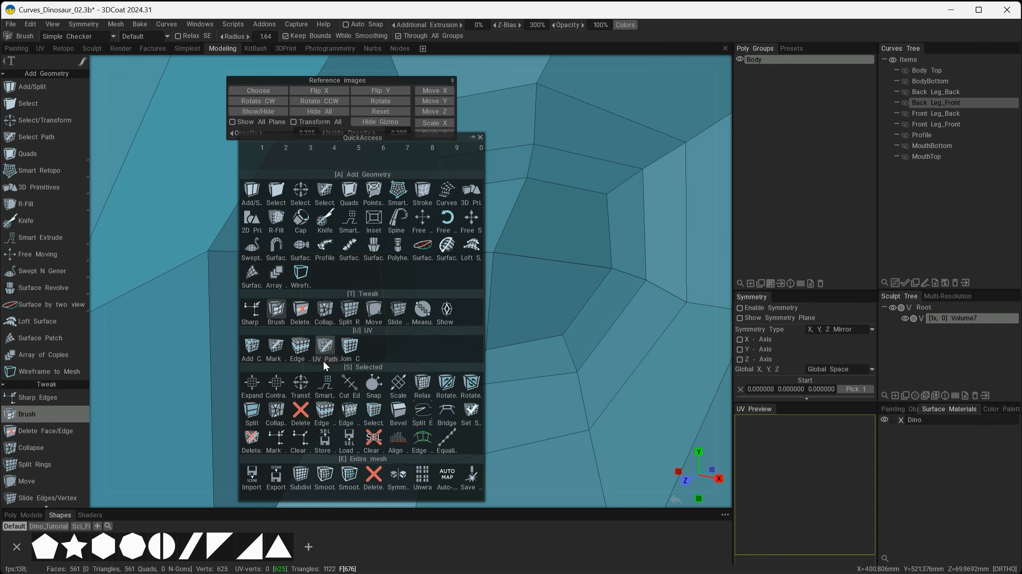
{"action": "left_click", "coordinate": [374, 312]}
{"action": "left_click", "coordinate": [300, 35]}
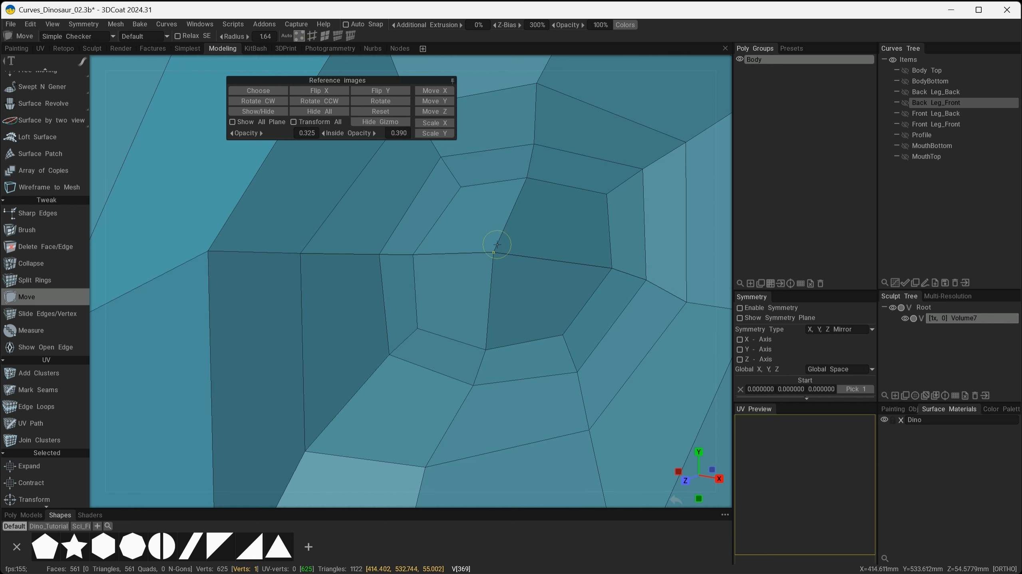
{"action": "left_click_drag", "start_coordinate": [497, 246], "coordinate": [411, 284]}
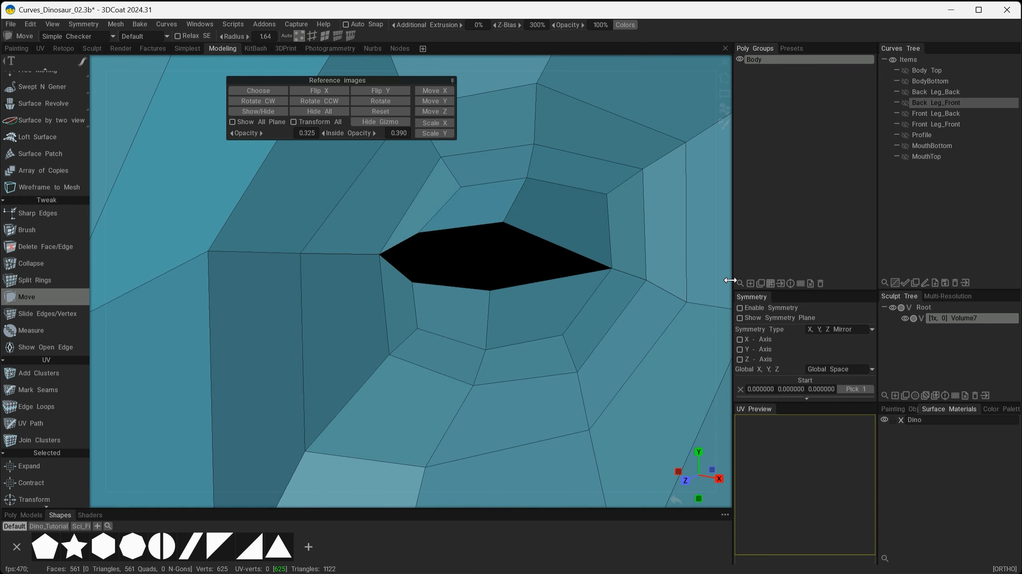
Extend the eye opening forward by separating its front vertices vertically, and lower the middle of its bottom edge
{"action": "left_click_drag", "start_coordinate": [611, 270], "coordinate": [611, 233]}
{"action": "left_click_drag", "start_coordinate": [610, 270], "coordinate": [600, 289]}
{"action": "left_click_drag", "start_coordinate": [490, 290], "coordinate": [488, 302]}
{"action": "mouse_move", "coordinate": [379, 254]}
{"action": "left_mouse_down"}
{"action": "mouse_move", "coordinate": [385, 235]}
{"action": "mouse_move", "coordinate": [384, 251]}
{"action": "mouse_move", "coordinate": [371, 250]}
{"action": "mouse_move", "coordinate": [382, 257]}
{"action": "left_mouse_up"}
{"action": "key", "text": "ctrl+z"}
Join the split vertices at the eye opening's front corner and reposition the upper-edge vertices into an almond-shaped lid line
{"action": "left_click_drag", "start_coordinate": [644, 271], "coordinate": [645, 276]}
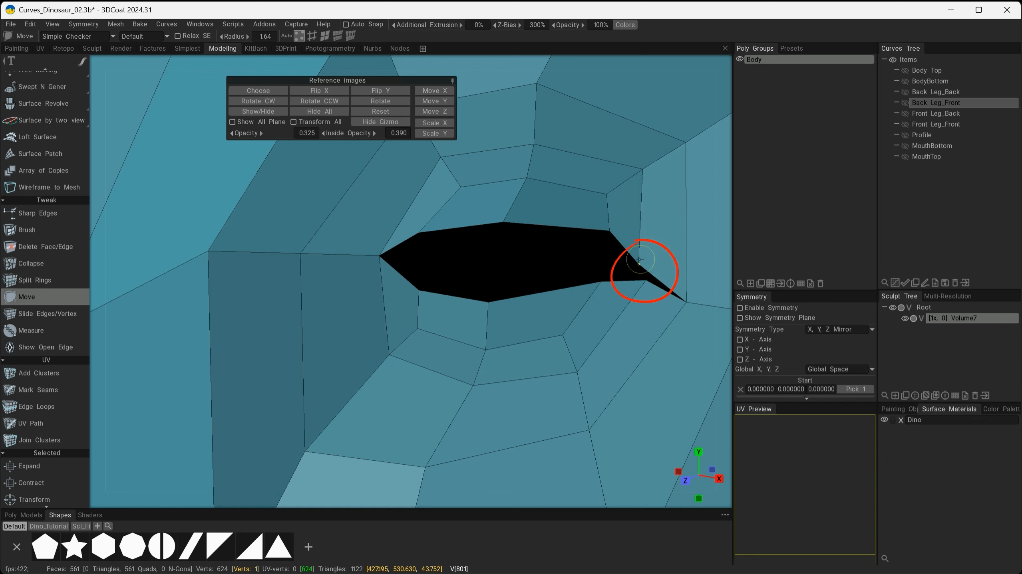
{"action": "left_click_drag", "start_coordinate": [639, 260], "coordinate": [646, 280]}
{"action": "left_click_drag", "start_coordinate": [609, 232], "coordinate": [598, 245]}
{"action": "left_click_drag", "start_coordinate": [502, 223], "coordinate": [513, 220]}
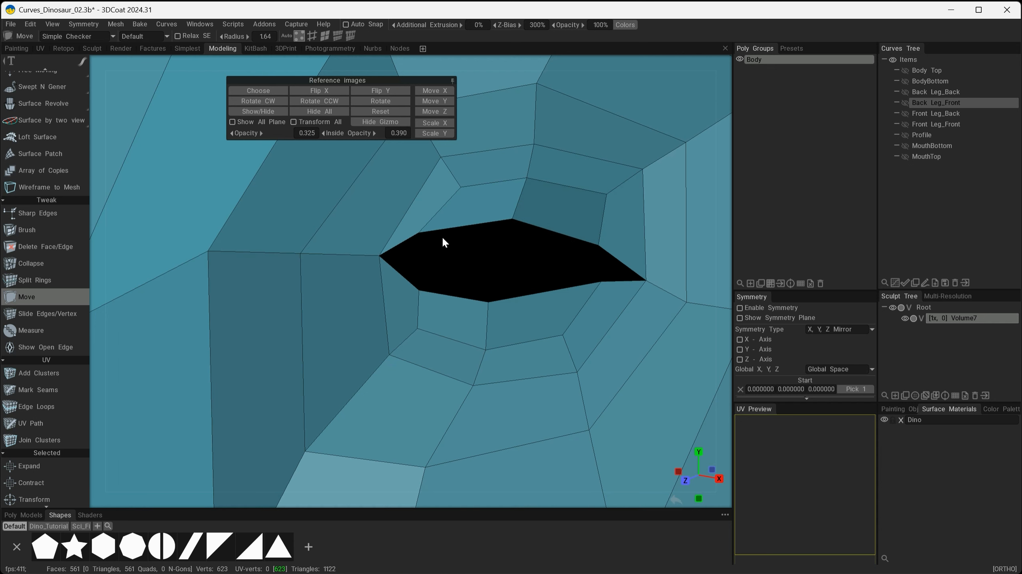
{"action": "left_click_drag", "start_coordinate": [423, 234], "coordinate": [439, 226]}
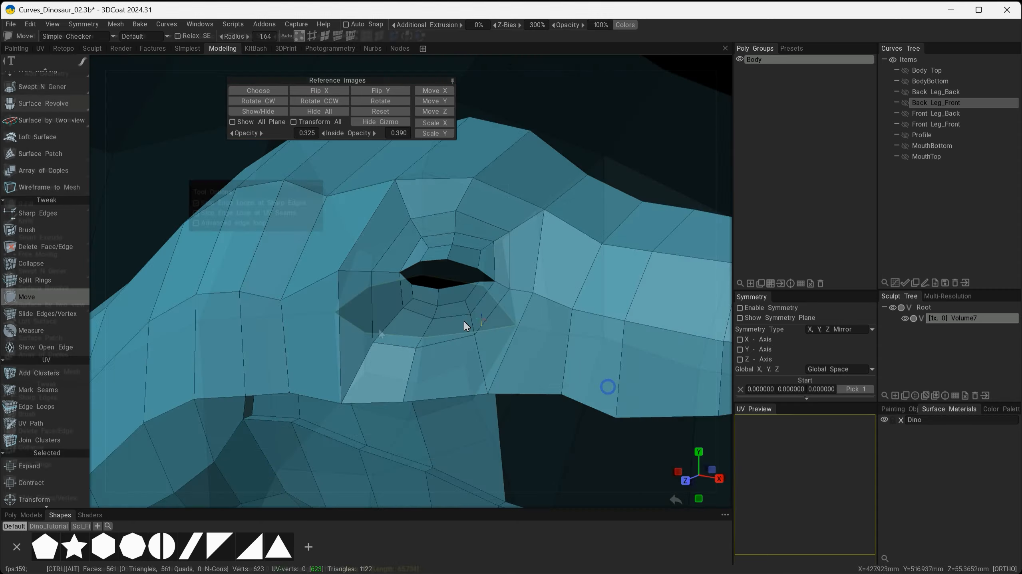
Extrude the selected border edges of the eye opening and scale the new loop inward uniformly
{"action": "scroll", "coordinate": [464, 321], "scroll_direction": "up", "scroll_amount": 5}
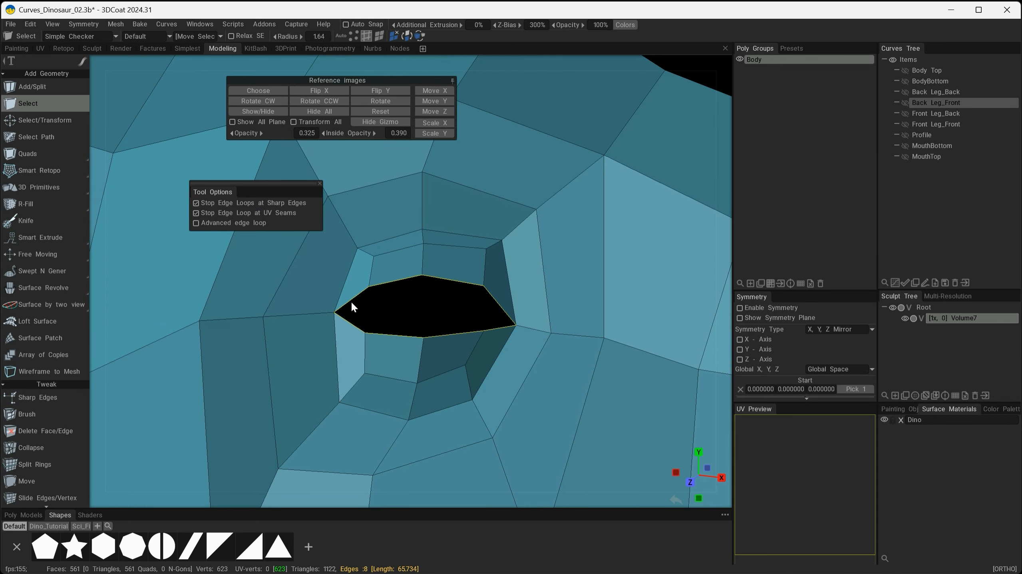
{"action": "left_click_drag", "start_coordinate": [409, 278], "coordinate": [414, 366], "text": "alt"}
{"action": "left_click", "coordinate": [27, 121]}
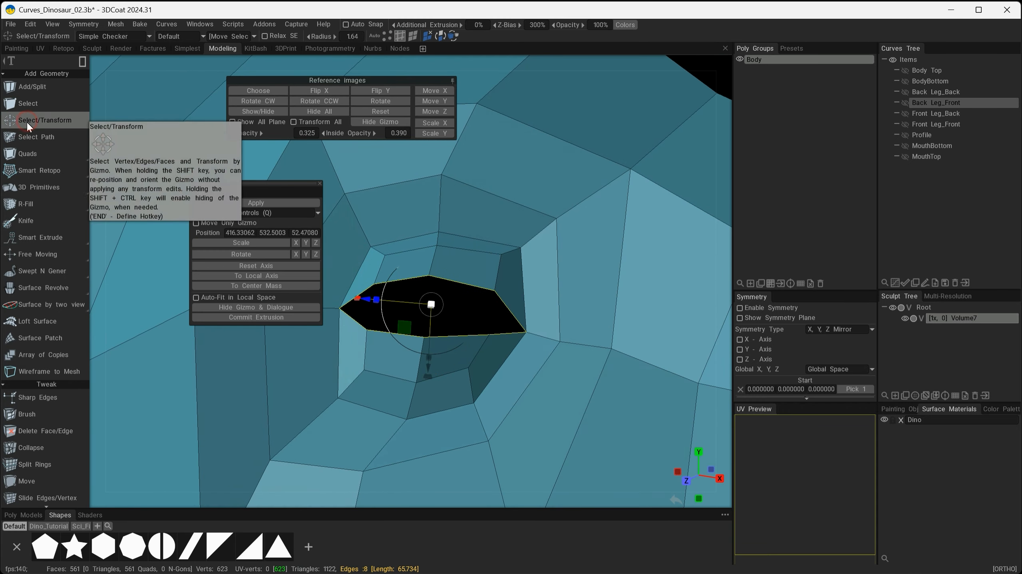
{"action": "left_click", "coordinate": [295, 318]}
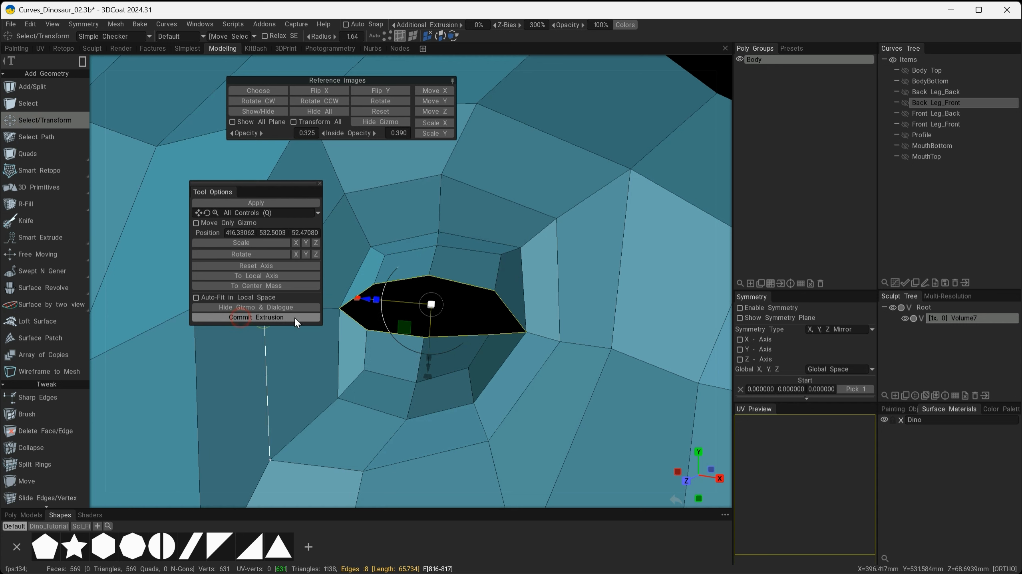
{"action": "left_click_drag", "start_coordinate": [433, 303], "coordinate": [419, 306]}
Scale the extruded eye loop along one axis, shift it slightly into the socket, and check it from several angles
{"action": "right_click_drag", "start_coordinate": [426, 318], "coordinate": [426, 376], "text": "alt"}
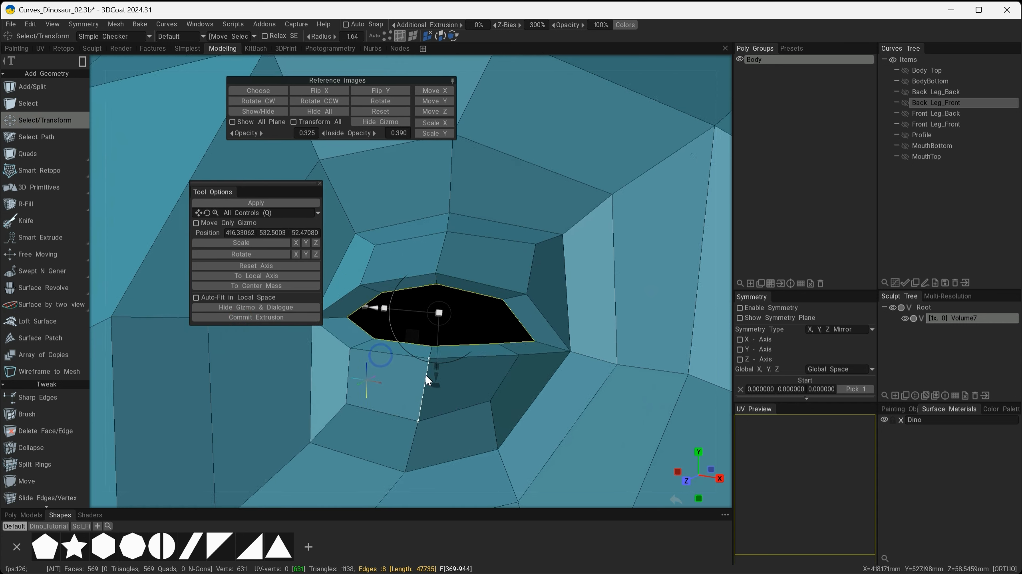
{"action": "mouse_move", "coordinate": [425, 377]}
{"action": "left_mouse_down", "text": "alt"}
{"action": "mouse_move", "coordinate": [348, 358]}
{"action": "mouse_move", "coordinate": [437, 364]}
{"action": "mouse_move", "coordinate": [478, 383]}
{"action": "mouse_move", "coordinate": [441, 388]}
{"action": "mouse_move", "coordinate": [435, 378]}
{"action": "left_mouse_up", "text": "alt"}
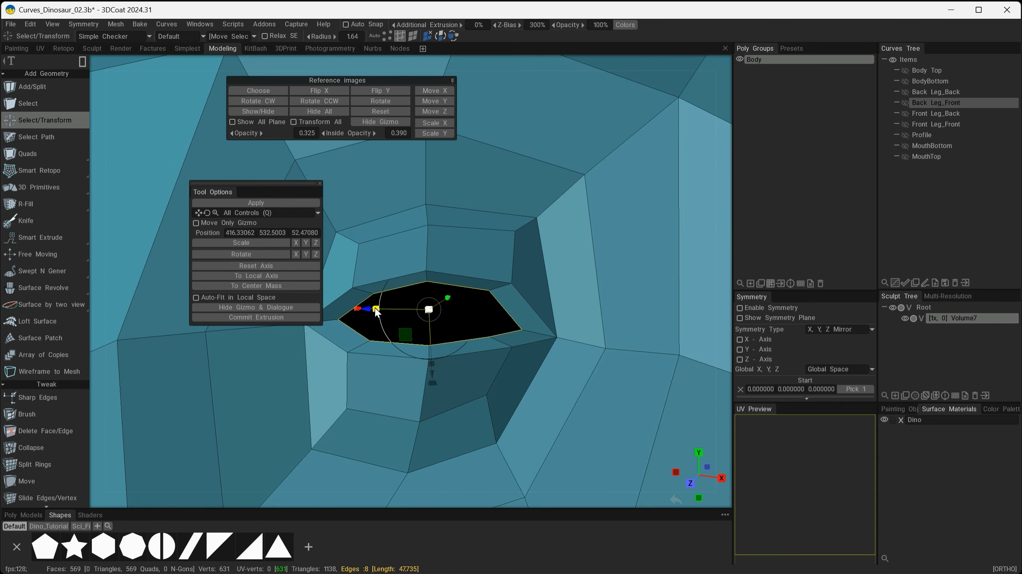
{"action": "left_click_drag", "start_coordinate": [375, 311], "coordinate": [383, 311]}
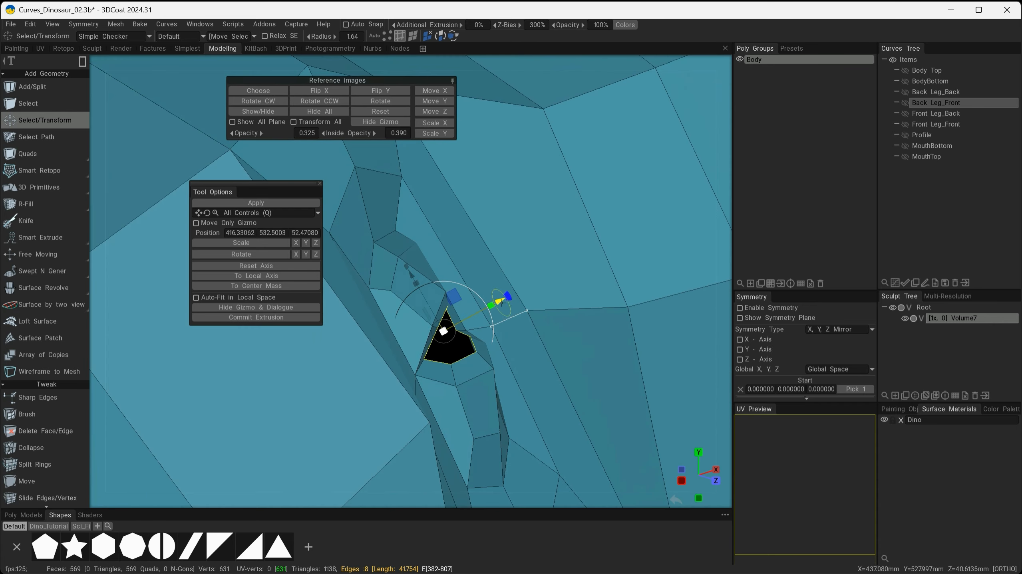
{"action": "left_click_drag", "start_coordinate": [501, 302], "coordinate": [496, 304]}
{"action": "right_click_drag", "start_coordinate": [496, 304], "coordinate": [462, 313], "text": "alt"}
{"action": "left_click_drag", "start_coordinate": [463, 314], "coordinate": [314, 295], "text": "alt"}
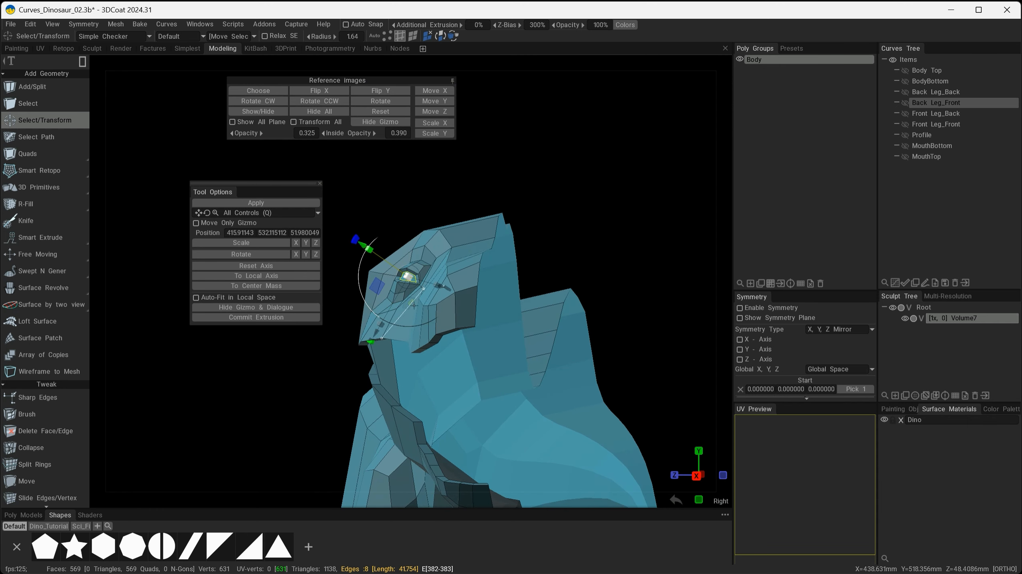
{"action": "left_click_drag", "start_coordinate": [408, 277], "coordinate": [453, 371], "text": "alt"}
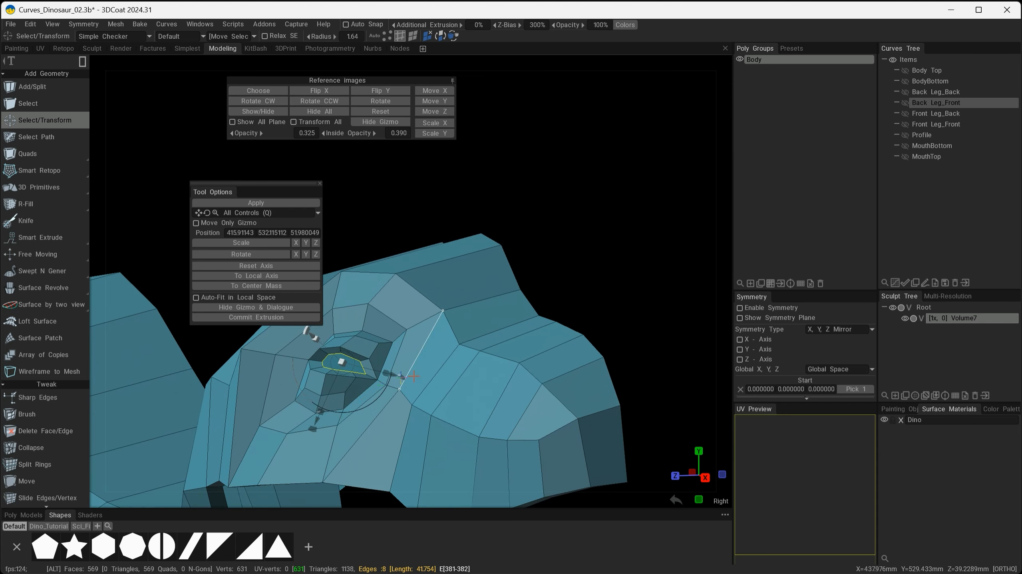
{"action": "left_click_drag", "start_coordinate": [297, 437], "coordinate": [604, 424], "text": "alt"}
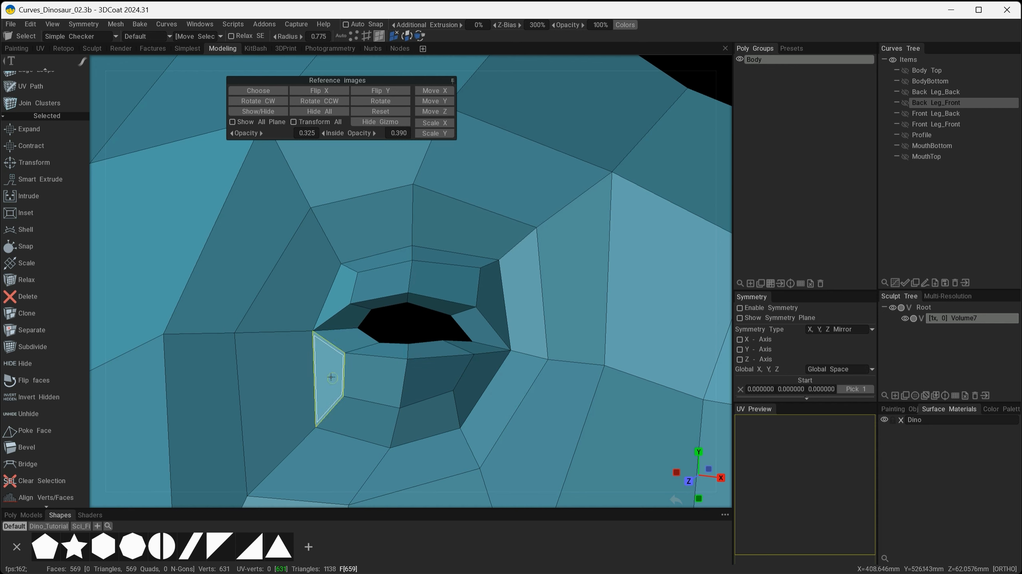
Fill the front corner of the eye opening with a triangle using Add/Split
{"action": "scroll", "coordinate": [30, 343], "scroll_direction": "up", "scroll_amount": 10}
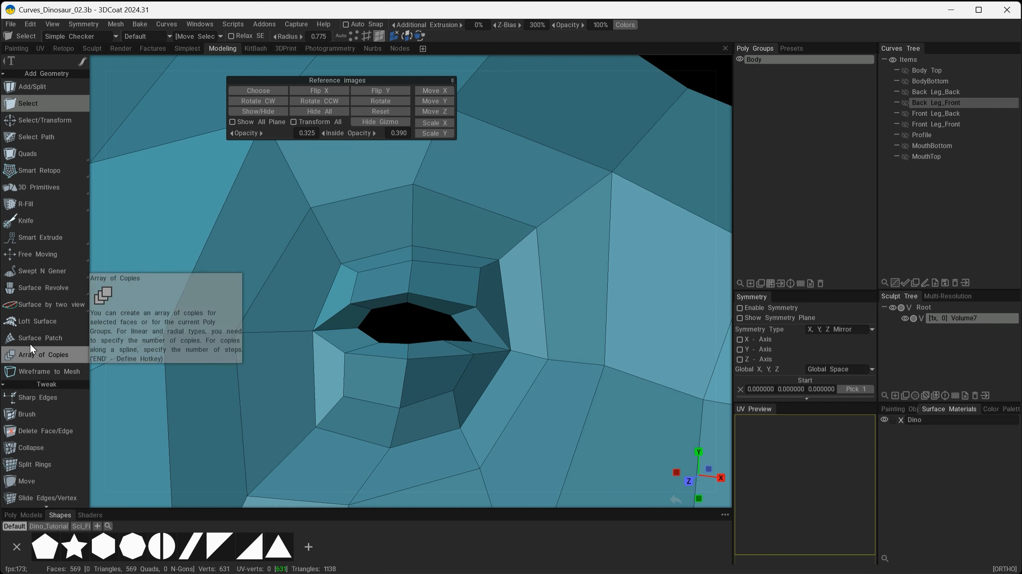
{"action": "left_click", "coordinate": [32, 87]}
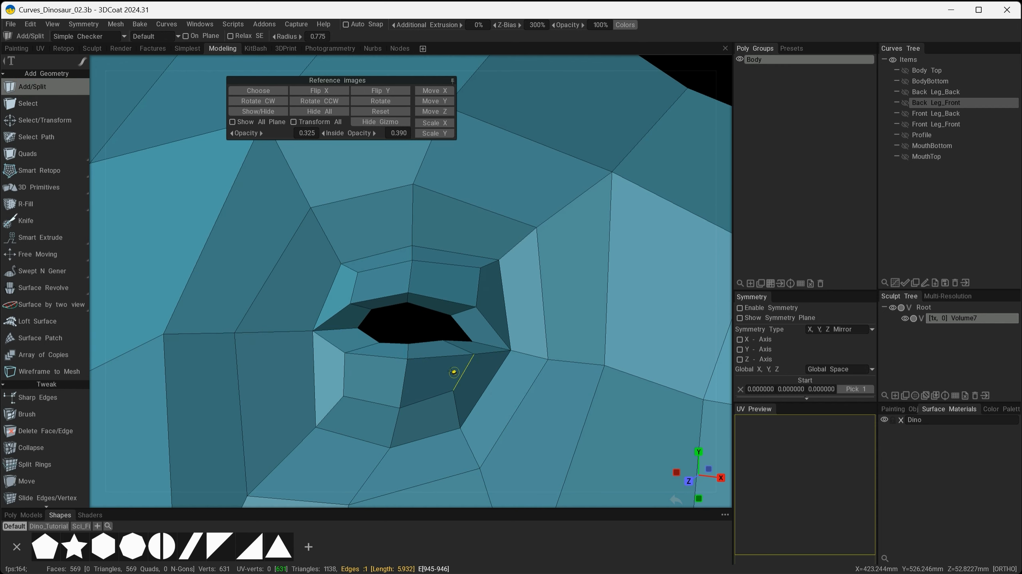
{"action": "scroll", "coordinate": [410, 354], "scroll_direction": "up", "scroll_amount": 4}
{"action": "mouse_move", "coordinate": [451, 368]}
{"action": "left_mouse_down", "text": "alt"}
{"action": "mouse_move", "coordinate": [474, 371]}
{"action": "mouse_move", "coordinate": [479, 402]}
{"action": "mouse_move", "coordinate": [388, 388]}
{"action": "mouse_move", "coordinate": [529, 392]}
{"action": "mouse_move", "coordinate": [399, 369]}
{"action": "mouse_move", "coordinate": [491, 369]}
{"action": "mouse_move", "coordinate": [477, 336]}
{"action": "mouse_move", "coordinate": [483, 384]}
{"action": "mouse_move", "coordinate": [455, 375]}
{"action": "left_mouse_up", "text": "alt"}
{"action": "left_click", "coordinate": [466, 336]}
{"action": "left_click", "coordinate": [458, 380]}
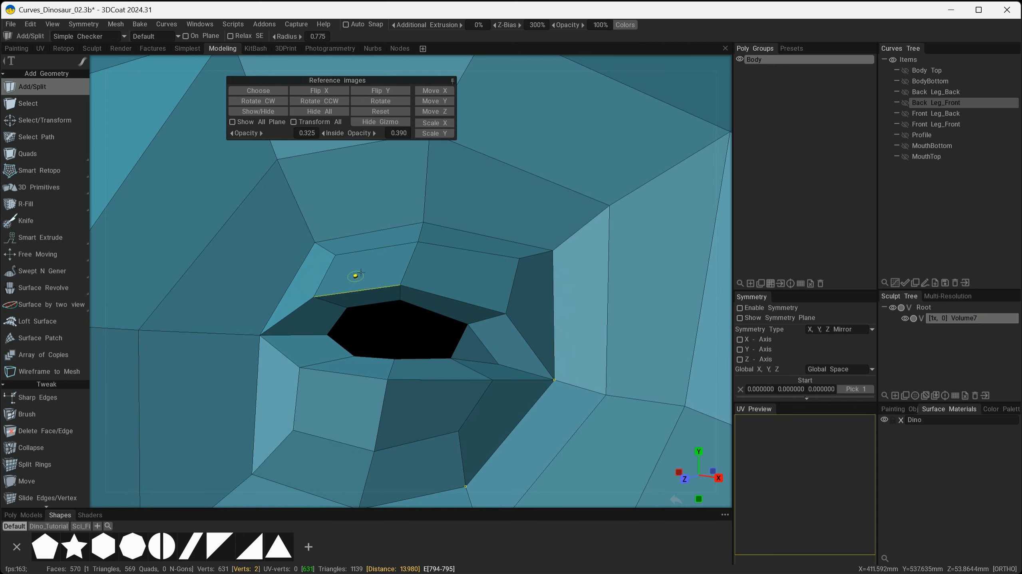
Extrude the border edges around the inner eye opening and scale the new loop inward uniformly
{"action": "left_click", "coordinate": [28, 104]}
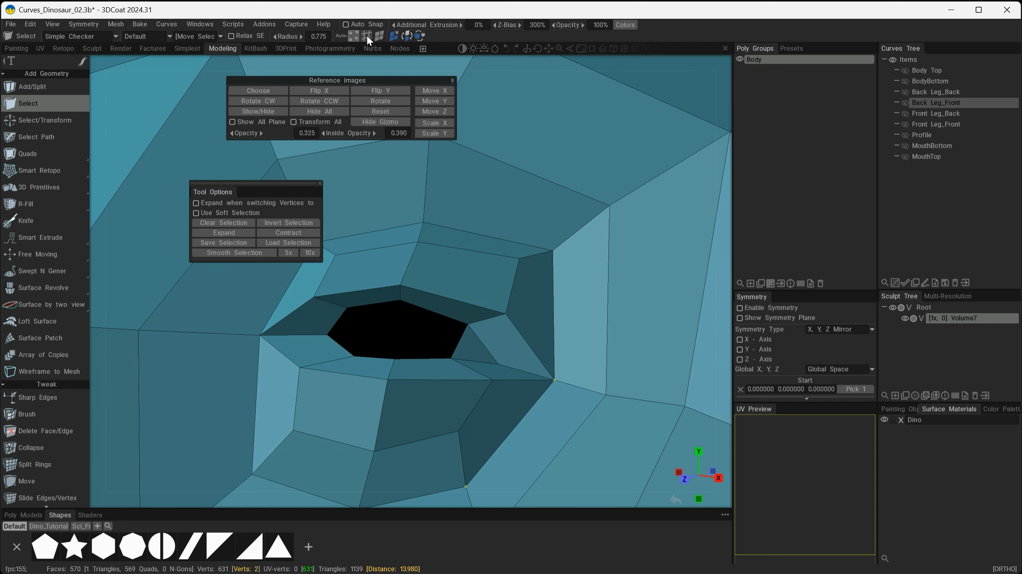
{"action": "left_click", "coordinate": [366, 35]}
{"action": "left_click", "coordinate": [432, 310], "text": "shift"}
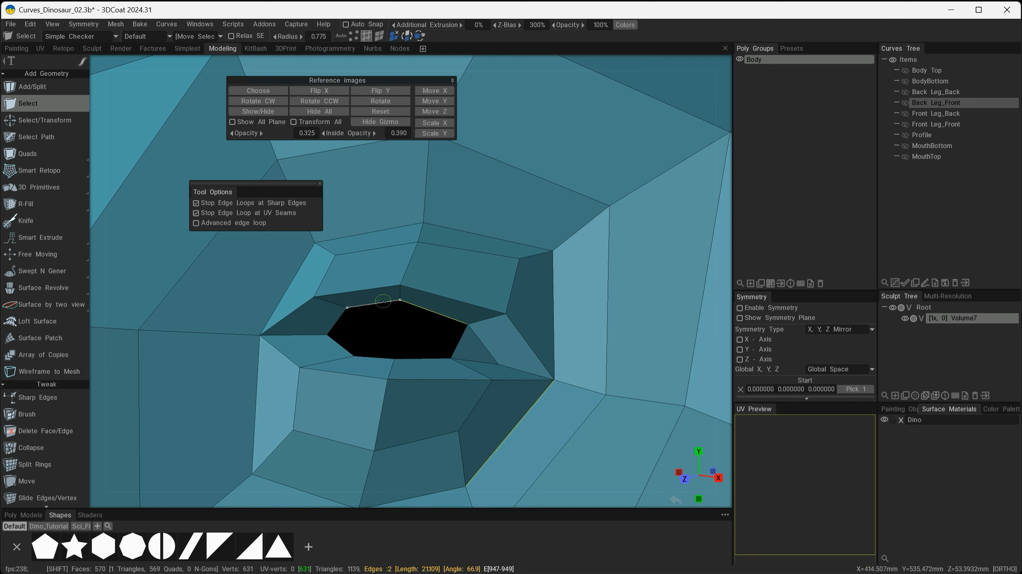
{"action": "left_click", "coordinate": [413, 360], "text": "shift"}
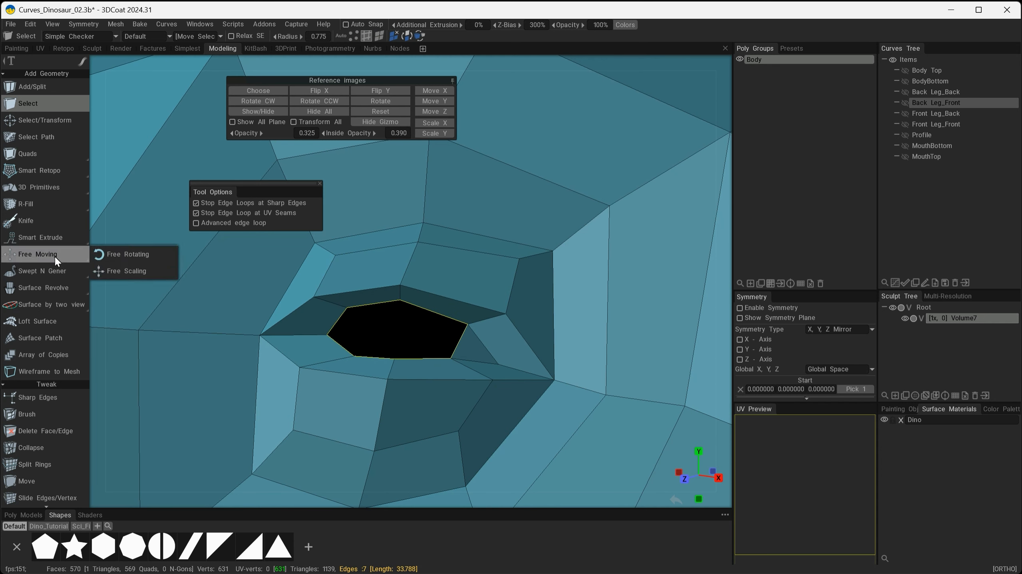
{"action": "left_click", "coordinate": [30, 124]}
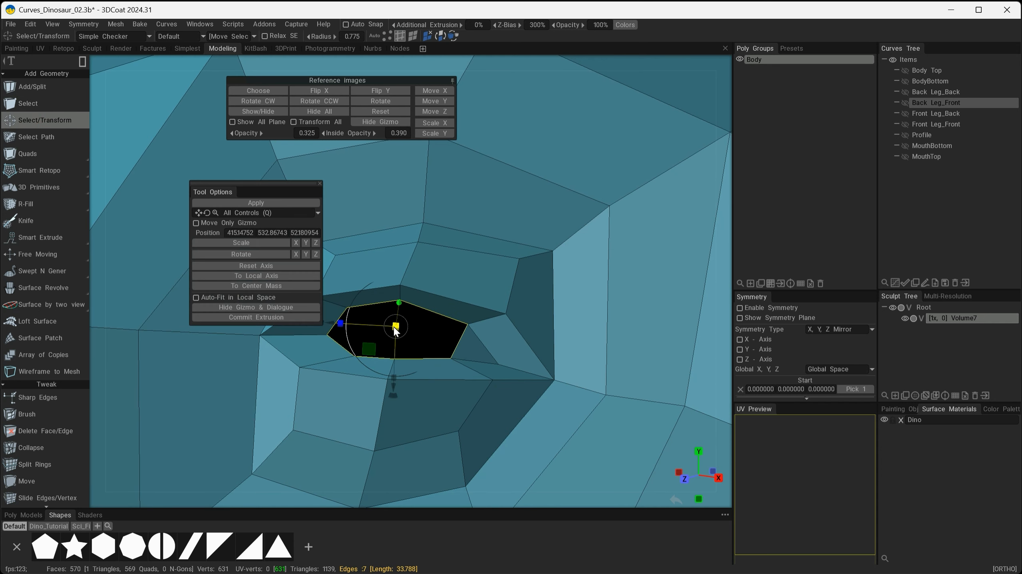
{"action": "left_click", "coordinate": [269, 317]}
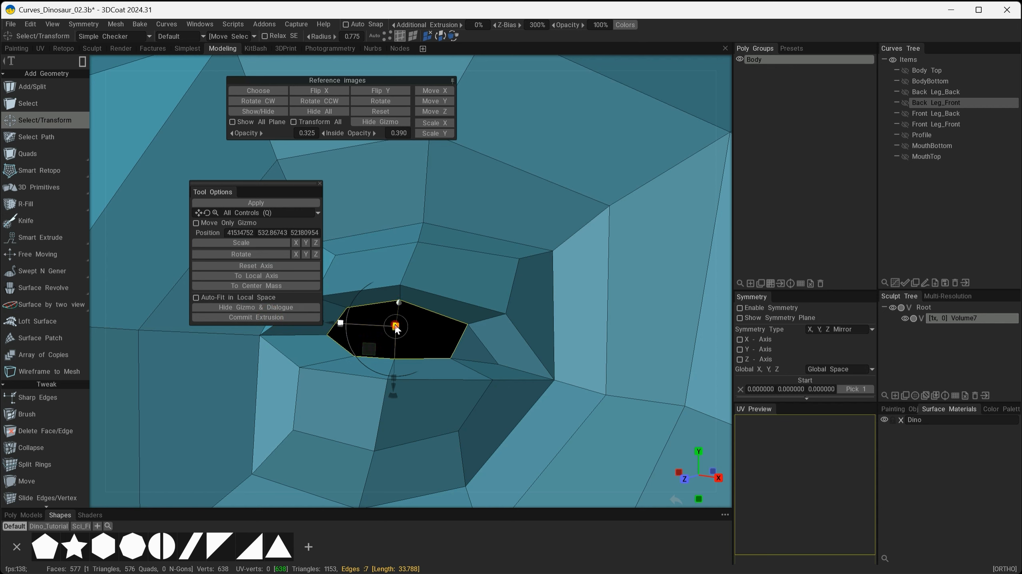
{"action": "left_click_drag", "start_coordinate": [396, 328], "coordinate": [381, 336]}
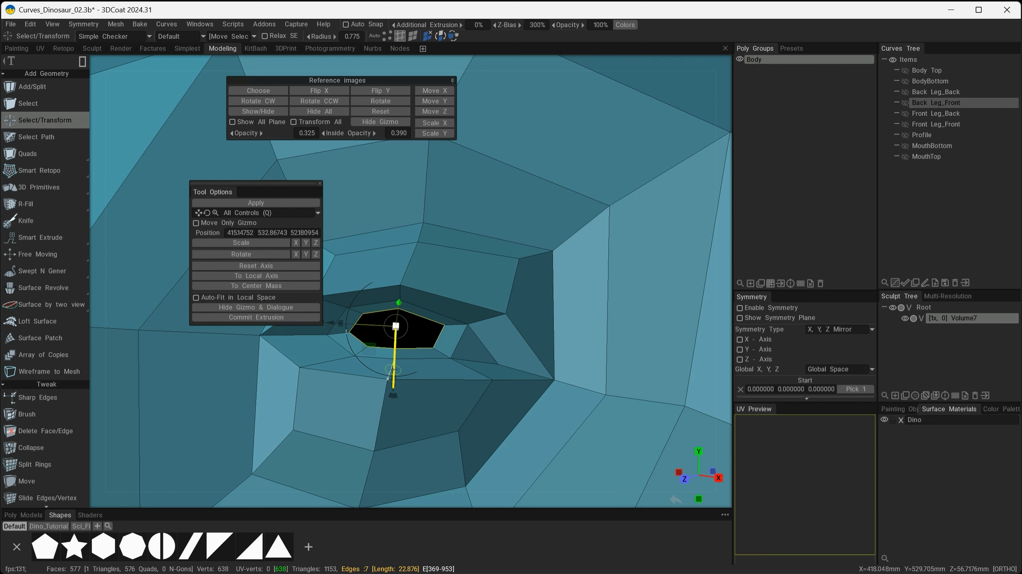
Shift the newly extruded eye loop deeper into the socket and clear the edge selection
{"action": "left_click_drag", "start_coordinate": [393, 369], "coordinate": [485, 341]}
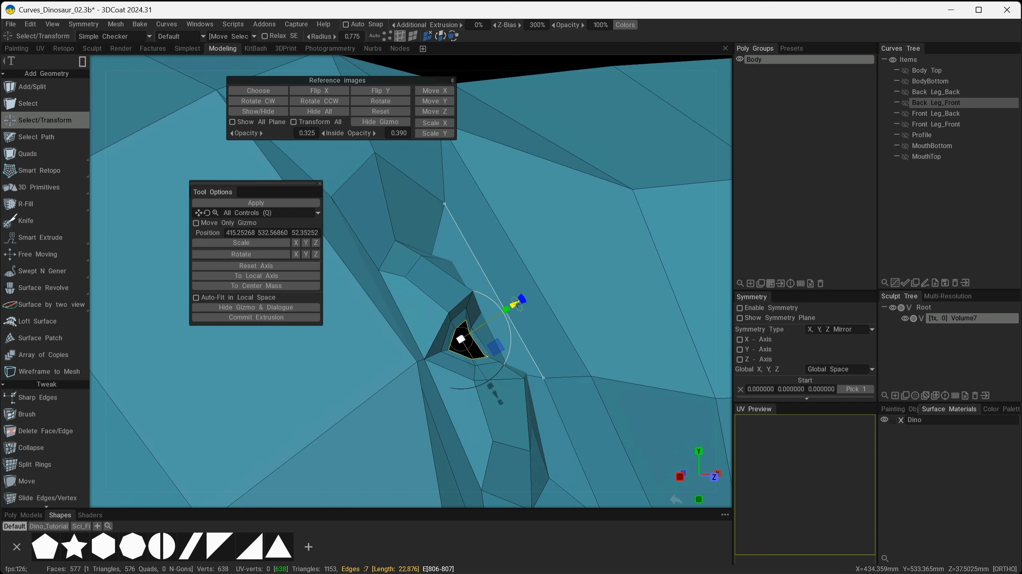
{"action": "left_click_drag", "start_coordinate": [515, 304], "coordinate": [465, 333]}
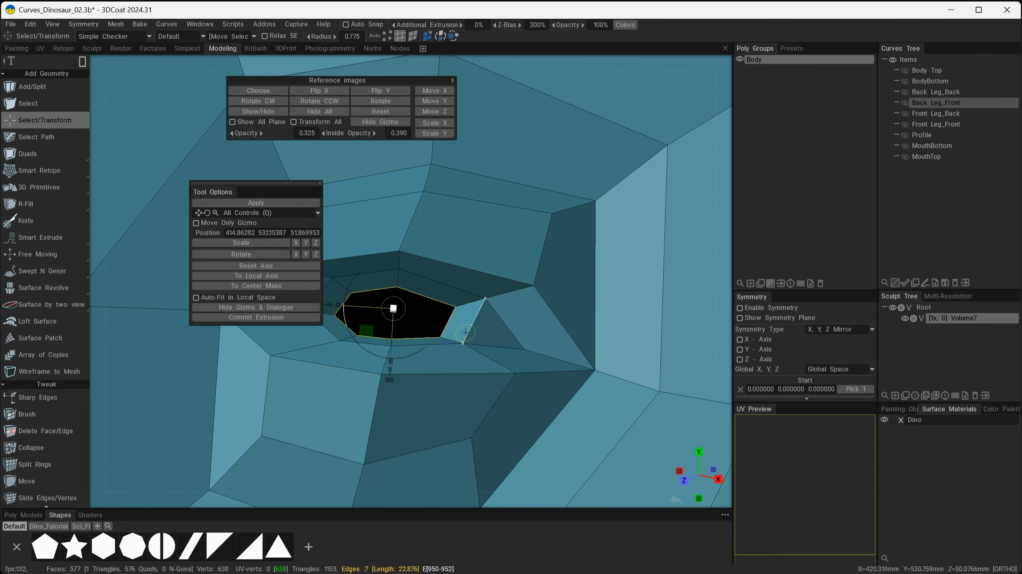
{"action": "key", "text": "Escape"}
{"action": "scroll", "coordinate": [272, 314], "scroll_direction": "up", "scroll_amount": 3}
{"action": "key", "text": "Escape"}
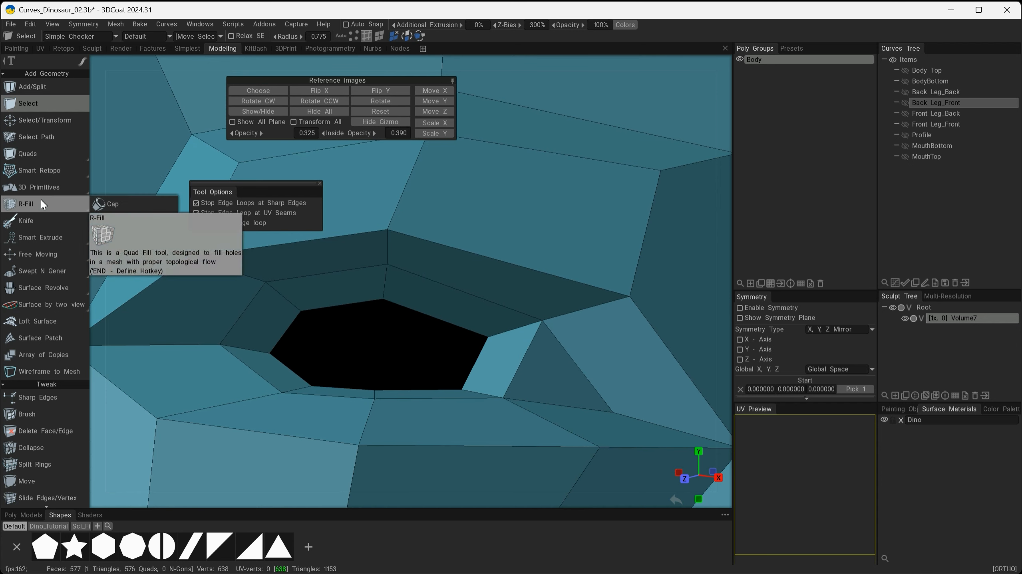
Close the eye opening with faces on both sides of an edge joining its upper-middle and lower-middle vertices, using Add/Split and Quads
{"action": "left_click", "coordinate": [39, 89]}
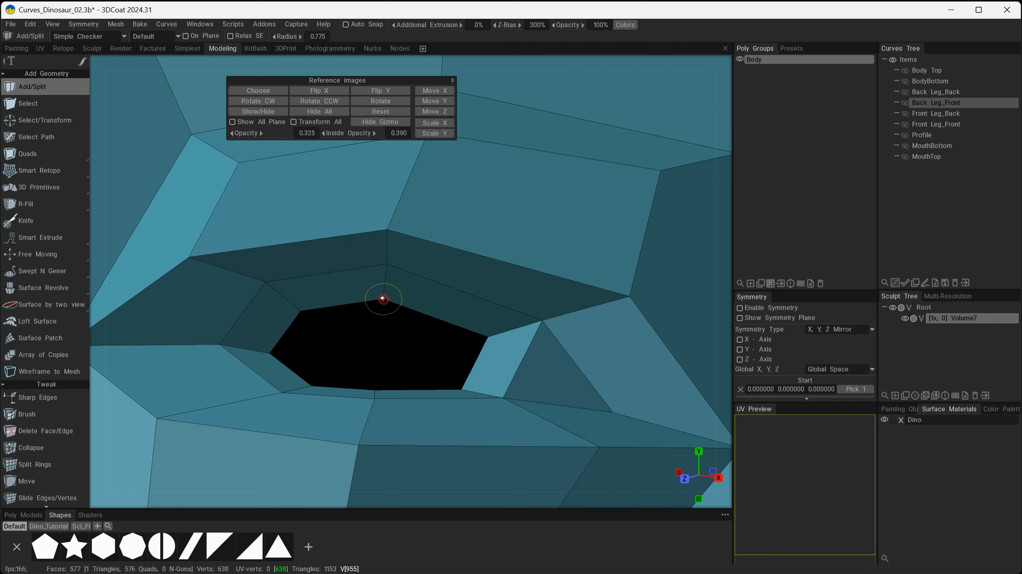
{"action": "left_click", "coordinate": [375, 390]}
{"action": "left_click_drag", "start_coordinate": [484, 383], "coordinate": [451, 392], "text": "alt"}
{"action": "left_click", "coordinate": [63, 153]}
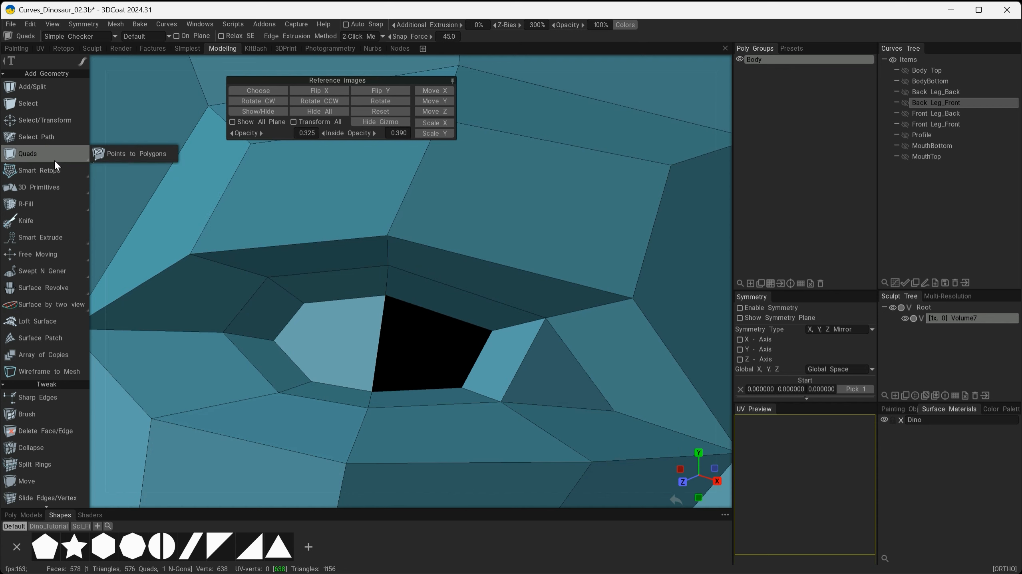
{"action": "left_click", "coordinate": [367, 36]}
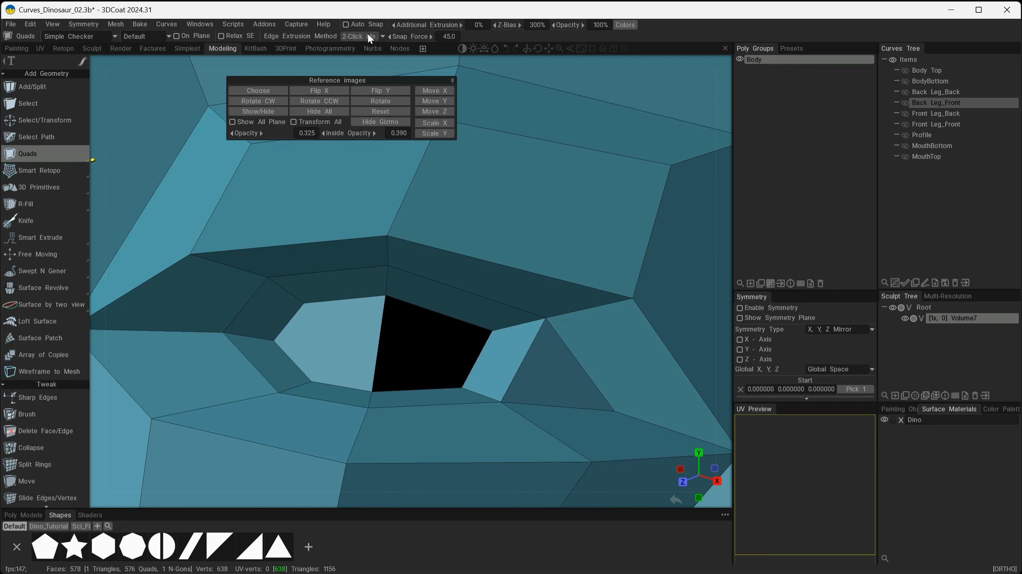
{"action": "left_click", "coordinate": [427, 385]}
{"action": "mouse_move", "coordinate": [432, 405]}
{"action": "left_mouse_down", "text": "alt"}
{"action": "mouse_move", "coordinate": [455, 423]}
{"action": "mouse_move", "coordinate": [425, 421]}
{"action": "left_mouse_up", "text": "alt"}
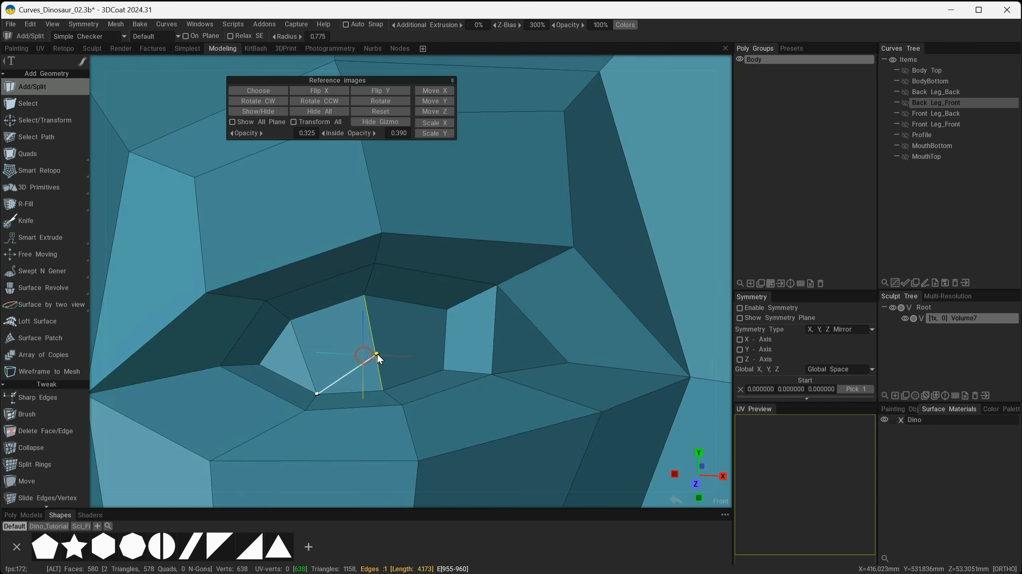
Cut a horizontal edge across the middle of the faces filling the eye opening with Add/Split
{"action": "left_click_drag", "start_coordinate": [377, 353], "coordinate": [344, 358], "text": "alt"}
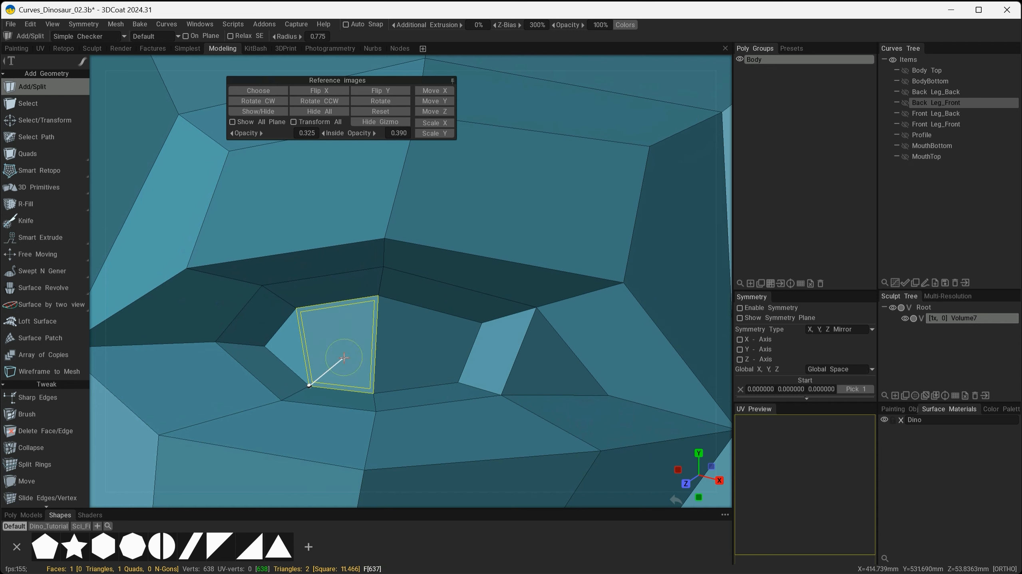
{"action": "left_click", "coordinate": [301, 347]}
{"action": "left_click", "coordinate": [375, 346]}
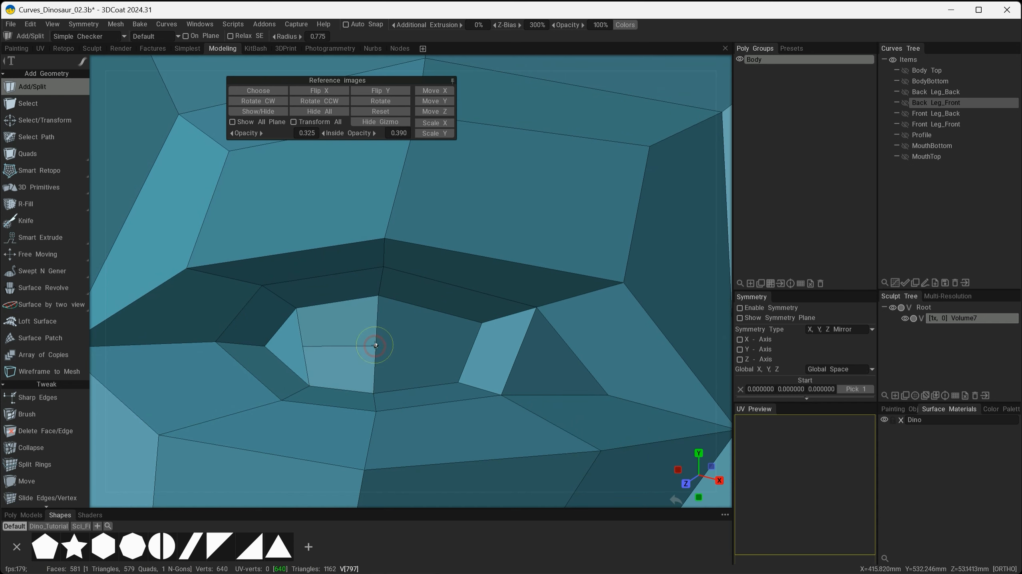
{"action": "left_click", "coordinate": [470, 352]}
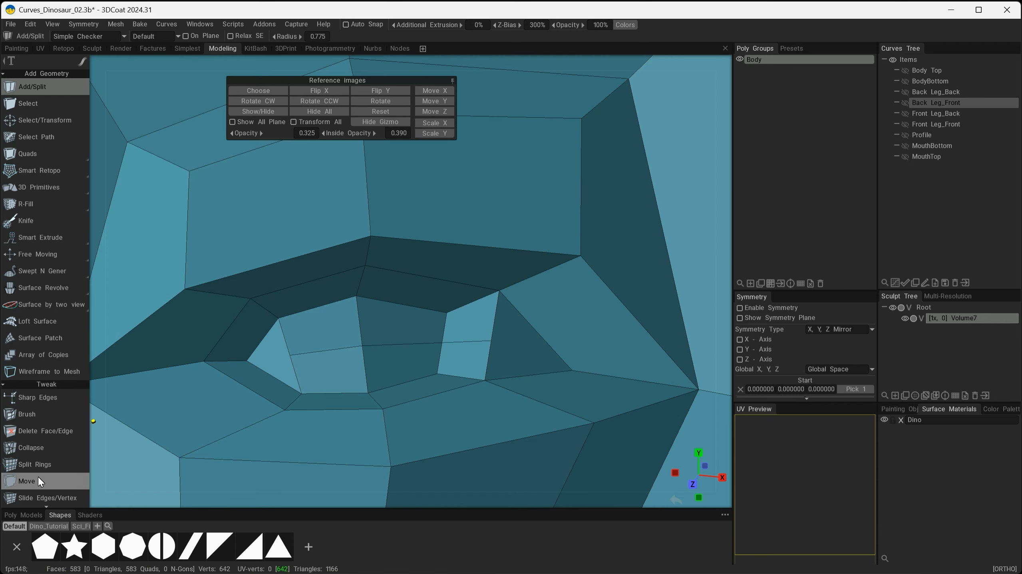
Move two vertices of the horizontal cut to give the filled eye faces depth
{"action": "left_click", "coordinate": [34, 478]}
{"action": "left_click_drag", "start_coordinate": [331, 349], "coordinate": [321, 350], "text": "alt"}
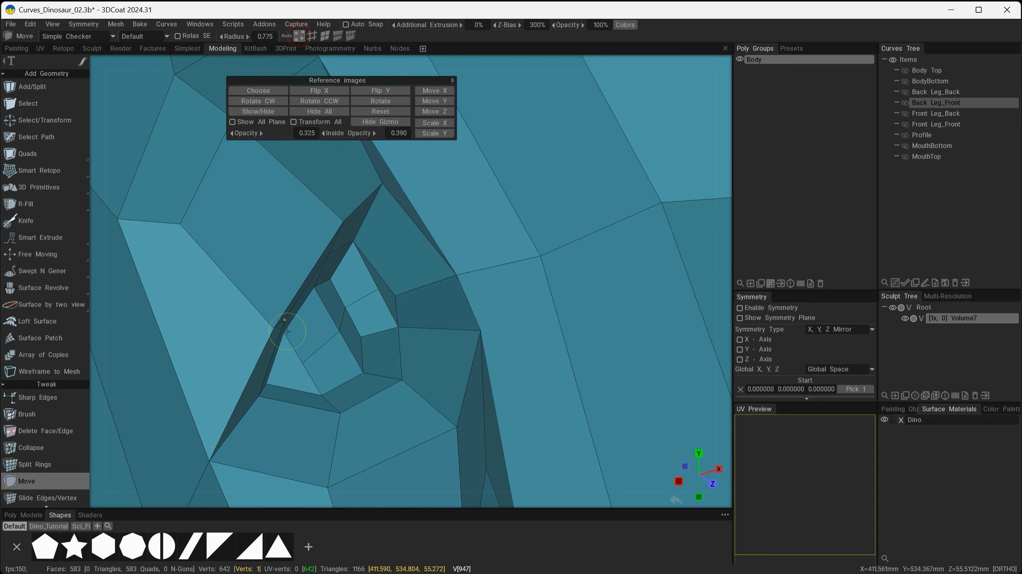
{"action": "left_click_drag", "start_coordinate": [305, 355], "coordinate": [287, 354]}
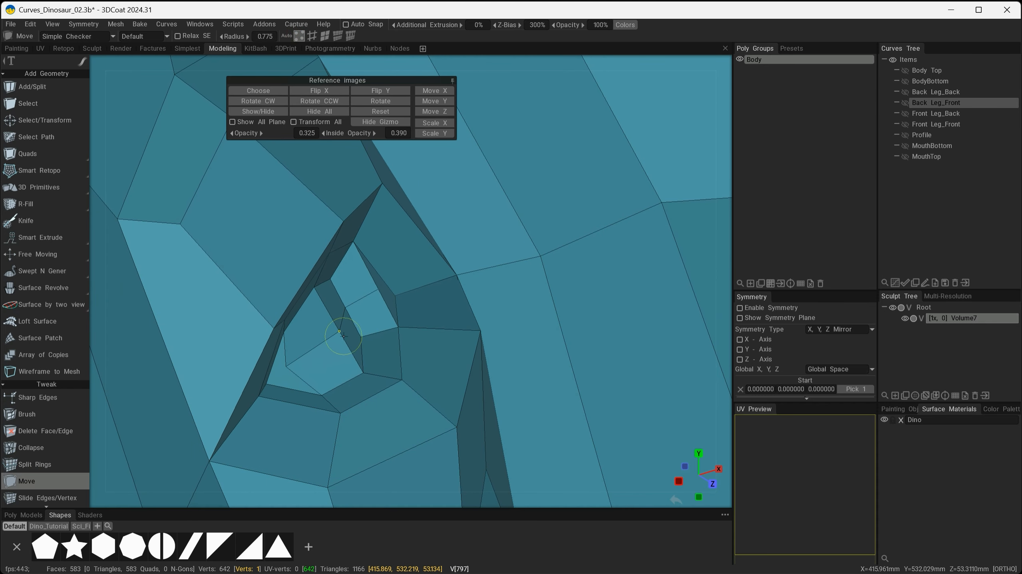
{"action": "mouse_move", "coordinate": [343, 336]}
{"action": "left_mouse_down"}
{"action": "mouse_move", "coordinate": [322, 335]}
{"action": "mouse_move", "coordinate": [340, 307]}
{"action": "mouse_move", "coordinate": [372, 292]}
{"action": "mouse_move", "coordinate": [342, 328]}
{"action": "mouse_move", "coordinate": [265, 302]}
{"action": "mouse_move", "coordinate": [305, 310]}
{"action": "left_mouse_up"}
Connect the ends of the horizontal cut to the front and rear corners of the eye with Add/Split
{"action": "middle_click_drag", "start_coordinate": [305, 310], "coordinate": [394, 316], "text": "alt"}
{"action": "key", "text": "1"}
{"action": "left_click", "coordinate": [559, 329]}
{"action": "key", "text": "Escape"}
{"action": "left_click", "coordinate": [247, 280]}
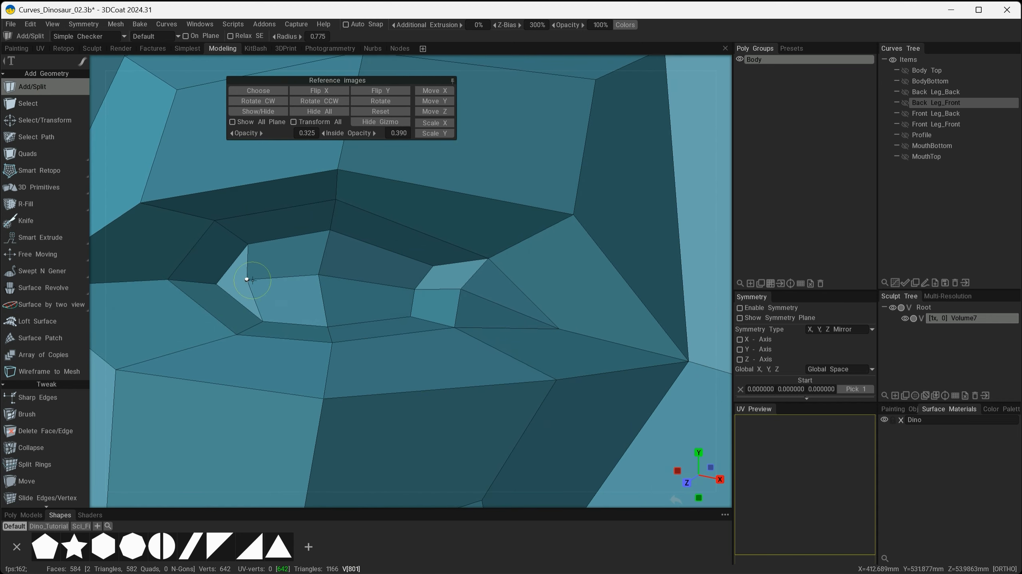
{"action": "left_click", "coordinate": [218, 284]}
{"action": "key", "text": "Escape"}
Reposition vertices of the inner eye faces with Move and weld one onto its neighbour
{"action": "left_click_drag", "start_coordinate": [517, 337], "coordinate": [340, 330], "text": "alt"}
{"action": "key", "text": "2"}
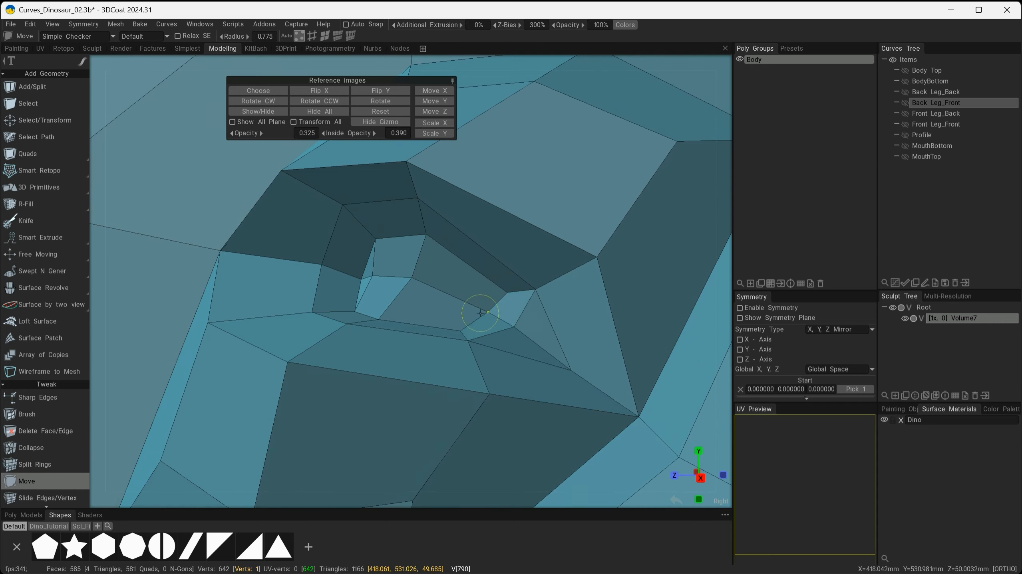
{"action": "left_click_drag", "start_coordinate": [480, 313], "coordinate": [379, 304], "text": "alt"}
{"action": "left_click_drag", "start_coordinate": [422, 273], "coordinate": [499, 361]}
{"action": "left_click_drag", "start_coordinate": [458, 337], "coordinate": [433, 345]}
{"action": "left_click_drag", "start_coordinate": [460, 290], "coordinate": [459, 289]}
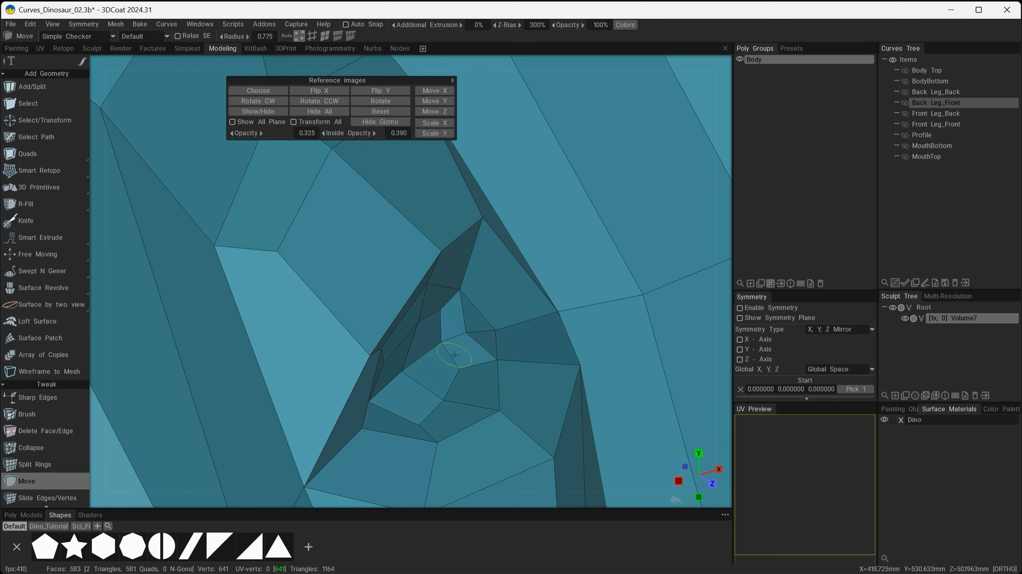
Adjust the inner eye and upper lid vertices in depth from several angles to form a clean eye cavity
{"action": "left_click_drag", "start_coordinate": [458, 402], "coordinate": [364, 364], "text": "alt"}
{"action": "left_click_drag", "start_coordinate": [474, 362], "coordinate": [480, 369]}
{"action": "left_click_drag", "start_coordinate": [499, 398], "coordinate": [507, 405]}
{"action": "left_click_drag", "start_coordinate": [485, 314], "coordinate": [491, 301]}
{"action": "left_click_drag", "start_coordinate": [491, 301], "coordinate": [594, 298], "text": "alt"}
{"action": "left_click_drag", "start_coordinate": [486, 249], "coordinate": [529, 188]}
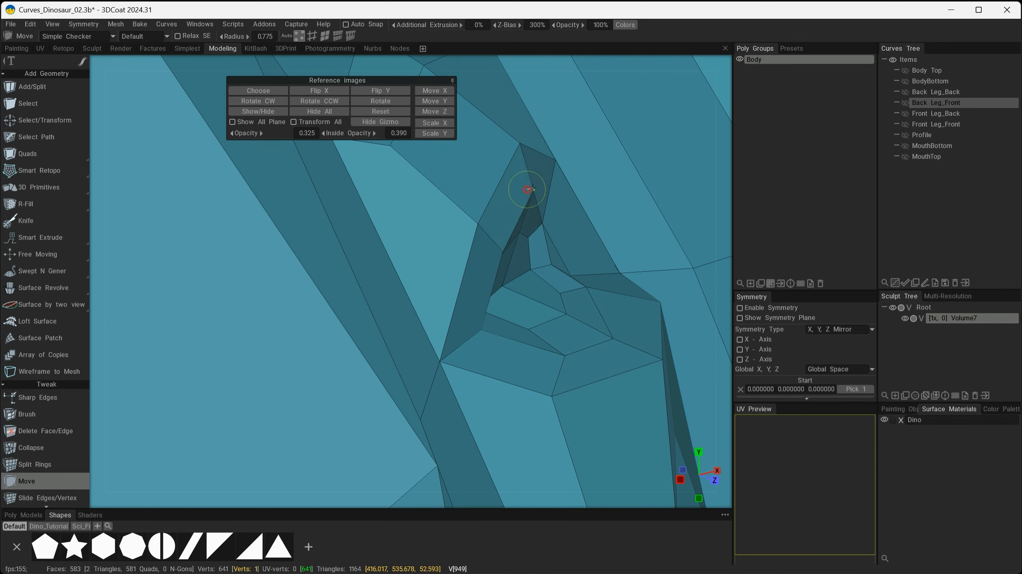
{"action": "mouse_move", "coordinate": [616, 274]}
{"action": "left_mouse_down", "text": "alt"}
{"action": "mouse_move", "coordinate": [523, 291]}
{"action": "mouse_move", "coordinate": [498, 317]}
{"action": "mouse_move", "coordinate": [429, 289]}
{"action": "mouse_move", "coordinate": [429, 269]}
{"action": "mouse_move", "coordinate": [399, 250]}
{"action": "mouse_move", "coordinate": [398, 235]}
{"action": "mouse_move", "coordinate": [461, 246]}
{"action": "mouse_move", "coordinate": [392, 252]}
{"action": "mouse_move", "coordinate": [417, 281]}
{"action": "mouse_move", "coordinate": [394, 274]}
{"action": "left_mouse_up", "text": "alt"}
{"action": "left_click_drag", "start_coordinate": [354, 210], "coordinate": [352, 183], "text": "alt"}
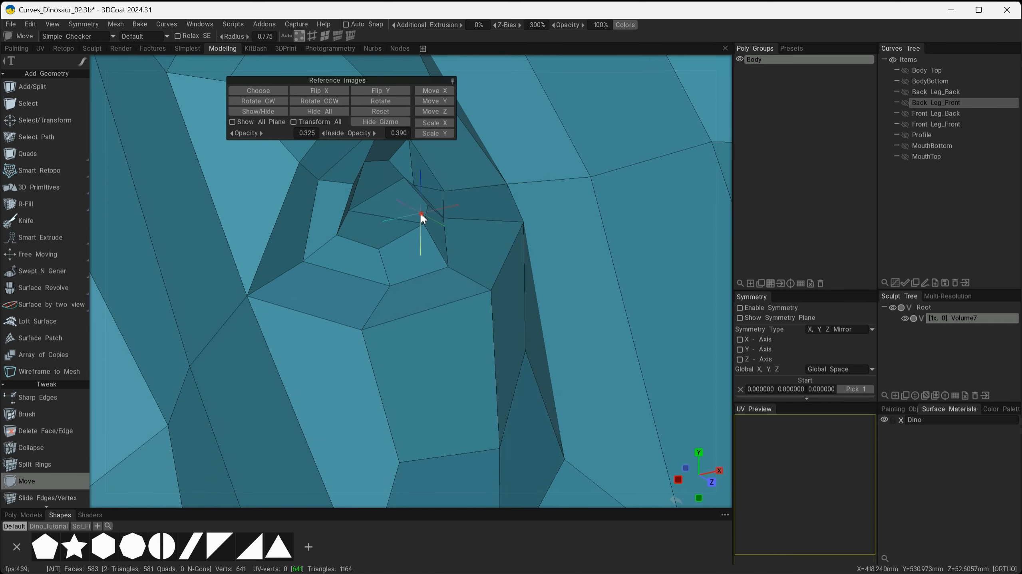
{"action": "mouse_move", "coordinate": [421, 217]}
{"action": "left_mouse_down", "text": "alt"}
{"action": "mouse_move", "coordinate": [354, 191]}
{"action": "mouse_move", "coordinate": [372, 347]}
{"action": "mouse_move", "coordinate": [498, 364]}
{"action": "mouse_move", "coordinate": [451, 314]}
{"action": "left_mouse_up", "text": "alt"}
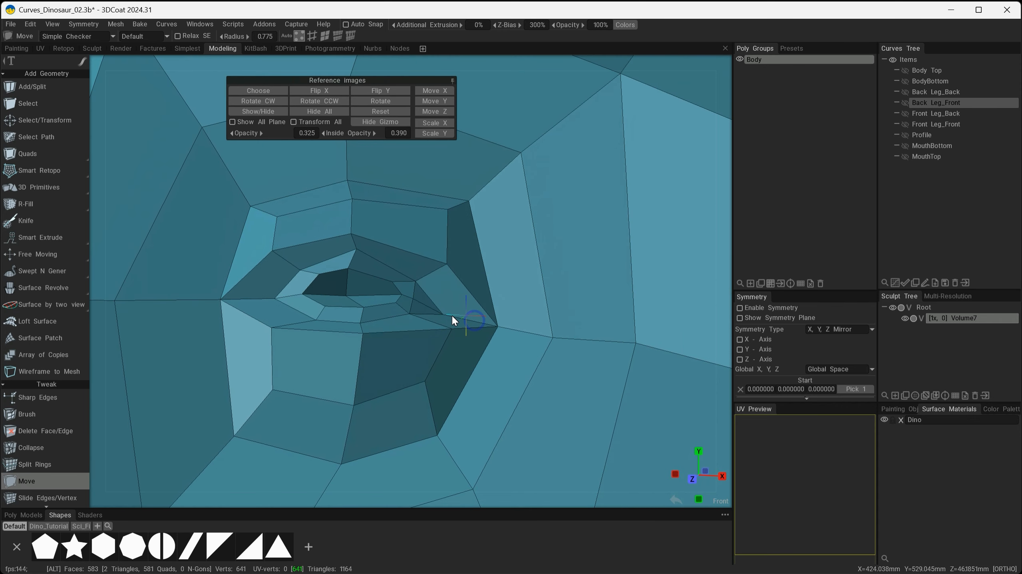
Open the eye with the Brush tool, pulling the upper lid loops up and the lower lid loops slightly down
{"action": "left_click", "coordinate": [27, 414]}
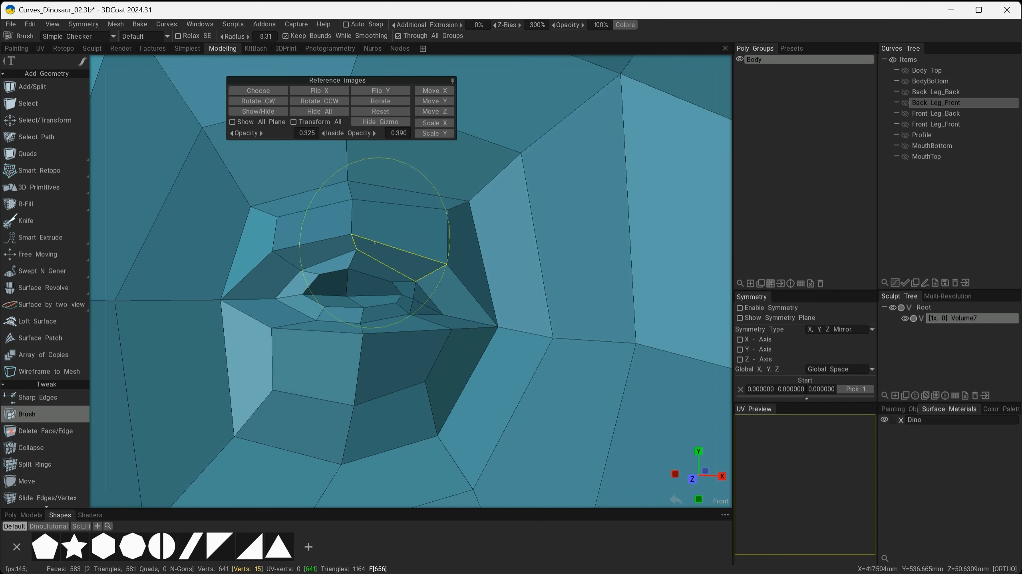
{"action": "left_click_drag", "start_coordinate": [354, 253], "coordinate": [359, 242]}
{"action": "left_click_drag", "start_coordinate": [394, 283], "coordinate": [411, 278]}
{"action": "left_click_drag", "start_coordinate": [302, 275], "coordinate": [297, 267]}
{"action": "left_click_drag", "start_coordinate": [334, 321], "coordinate": [342, 327]}
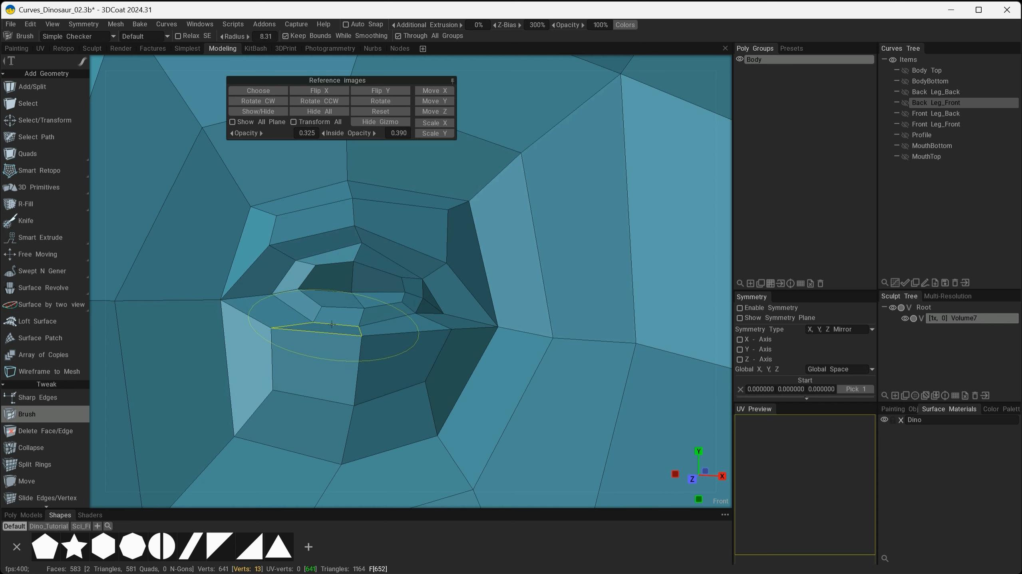
{"action": "left_click_drag", "start_coordinate": [378, 316], "coordinate": [378, 319]}
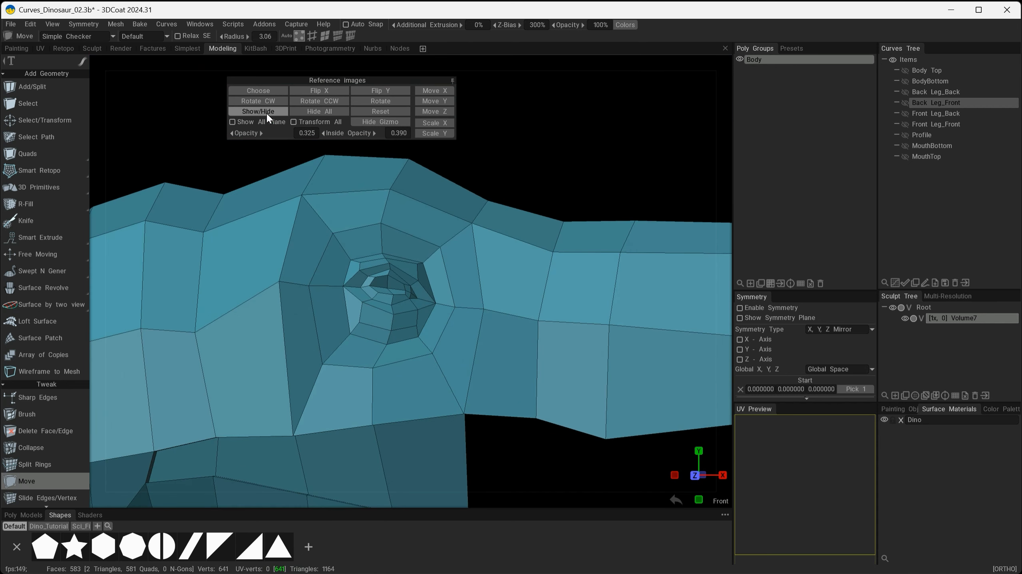
Show the reference image, select the eye faces with the surrounding socket rings, and move them up to match the reference
{"action": "left_click", "coordinate": [267, 113]}
{"action": "left_click_drag", "start_coordinate": [392, 370], "coordinate": [412, 372], "text": "alt+shift"}
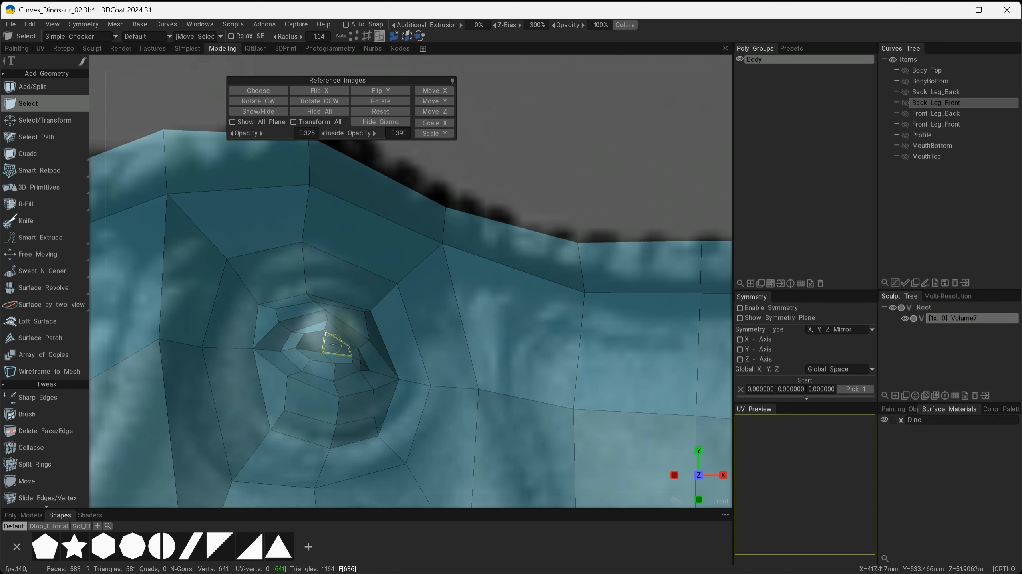
{"action": "left_click_drag", "start_coordinate": [333, 345], "coordinate": [329, 353]}
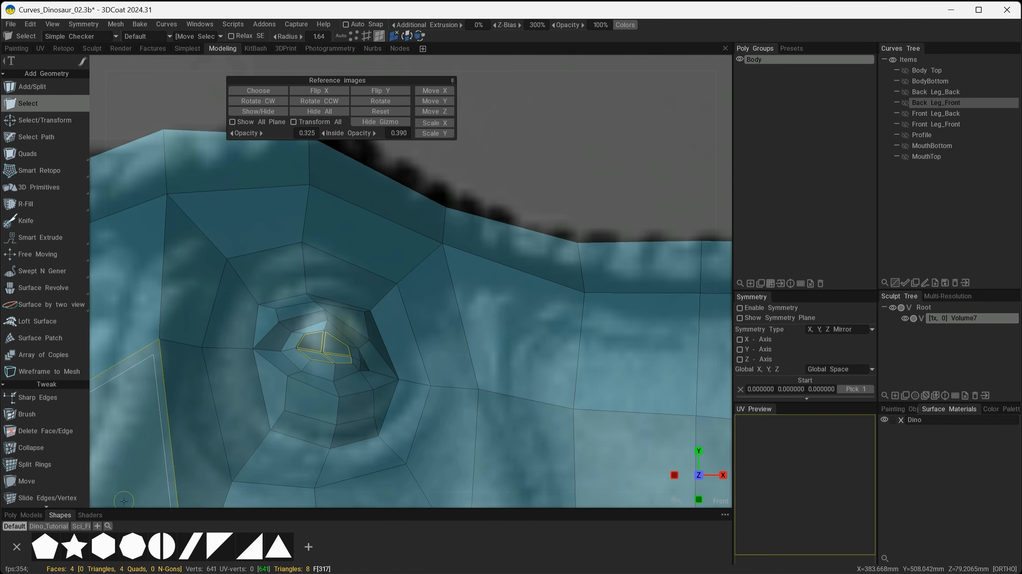
{"action": "scroll", "coordinate": [61, 465], "scroll_direction": "down", "scroll_amount": 6}
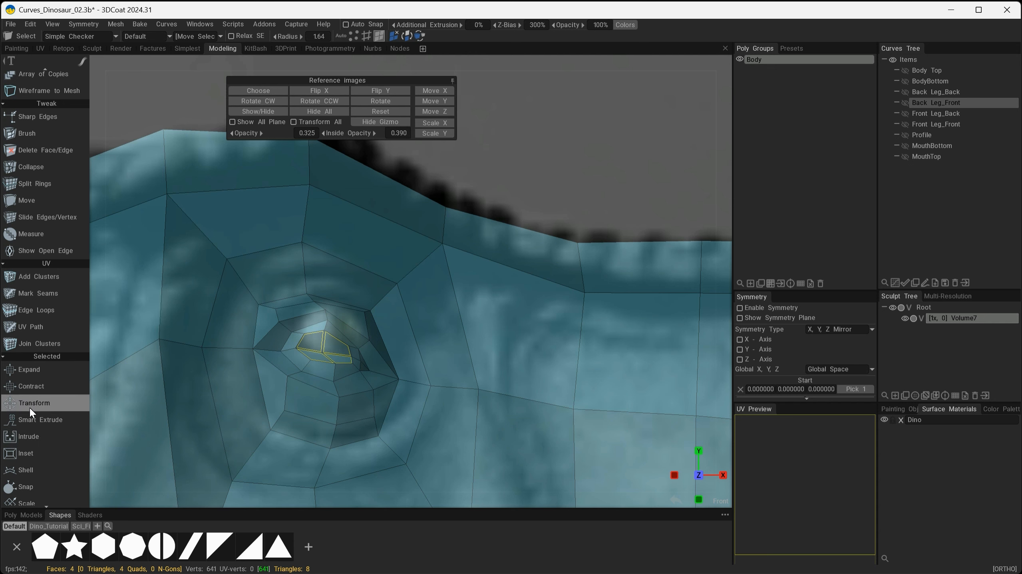
{"action": "left_click", "coordinate": [33, 372]}
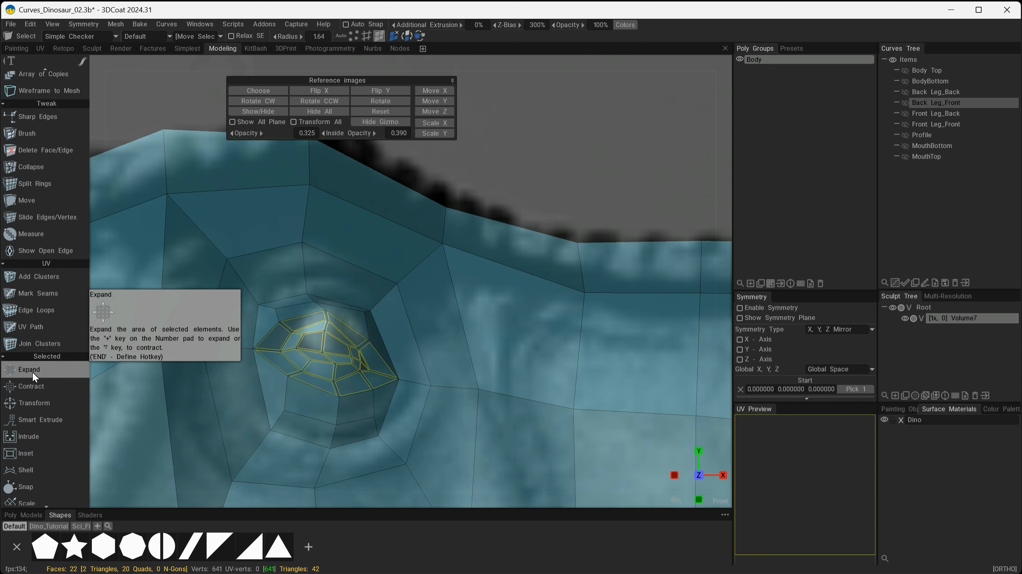
{"action": "left_click", "coordinate": [33, 372]}
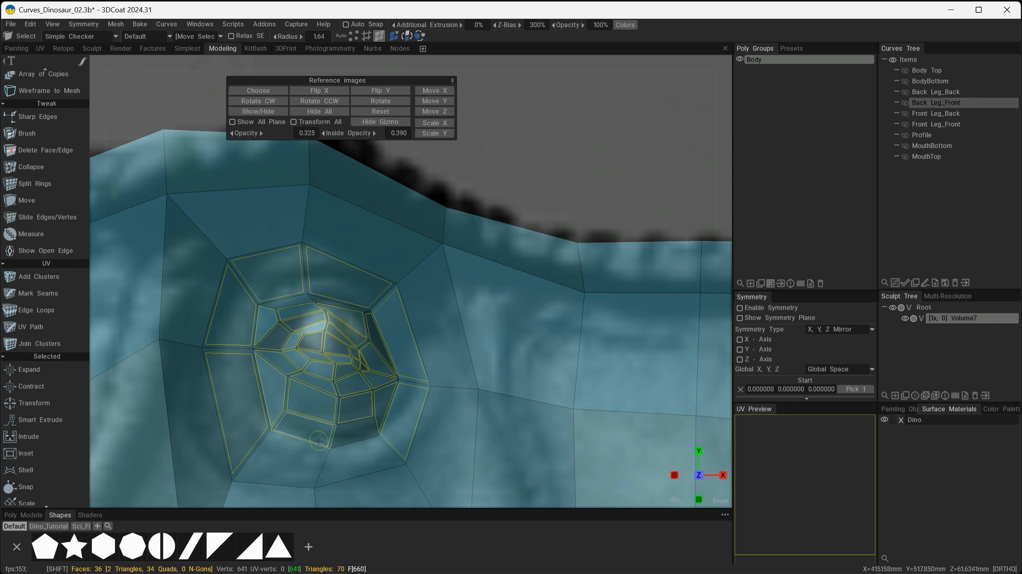
{"action": "left_click", "coordinate": [311, 463], "text": "shift"}
{"action": "key", "text": "space"}
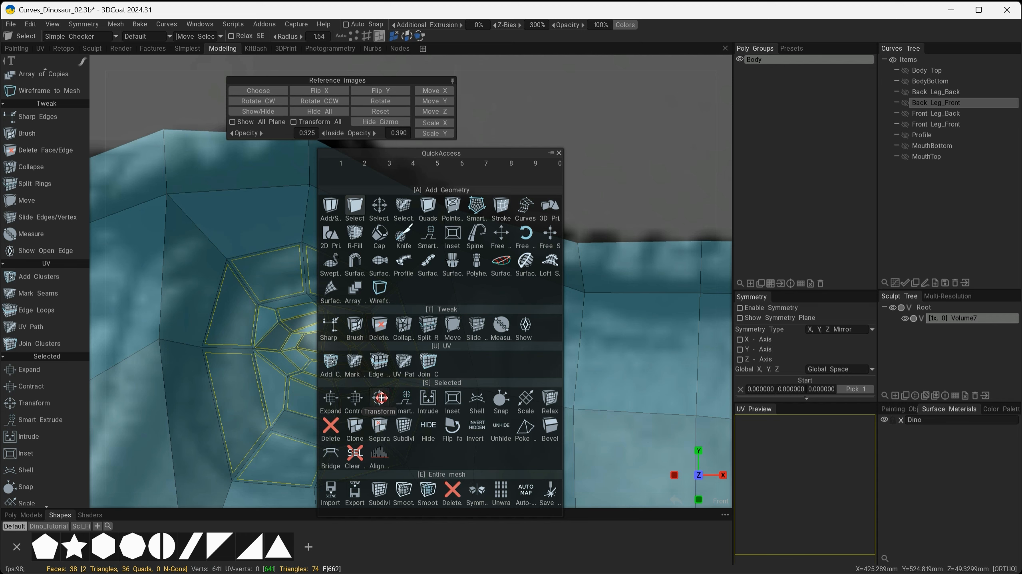
{"action": "left_click", "coordinate": [380, 398]}
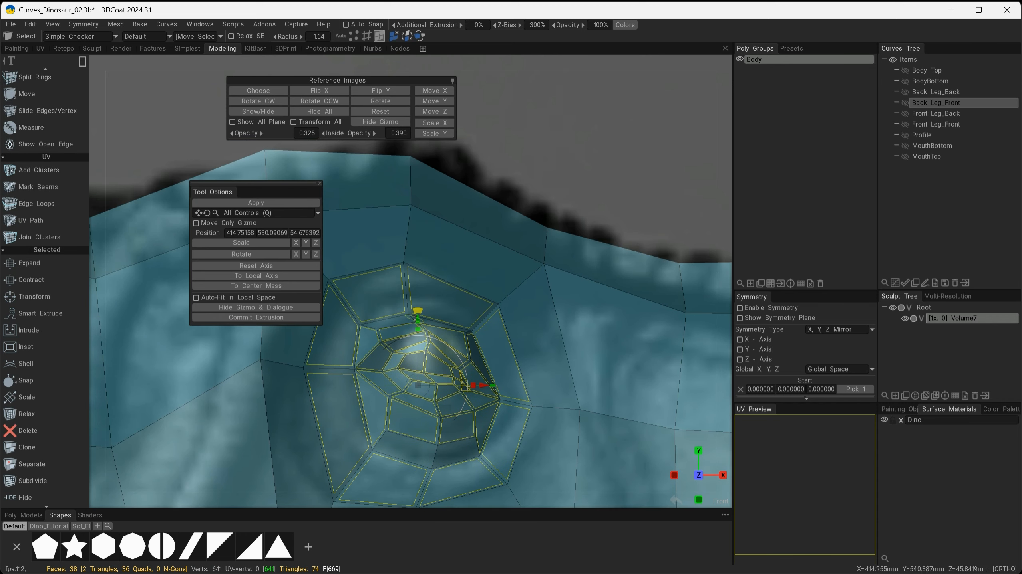
{"action": "mouse_move", "coordinate": [417, 318]}
{"action": "left_mouse_down"}
{"action": "mouse_move", "coordinate": [418, 296]}
{"action": "mouse_move", "coordinate": [410, 303]}
{"action": "left_mouse_up"}
Set the reference images' inside opacity to 0.525
{"action": "scroll", "coordinate": [411, 303], "scroll_direction": "down", "scroll_amount": 3}
{"action": "left_click_drag", "start_coordinate": [359, 132], "coordinate": [354, 159]}
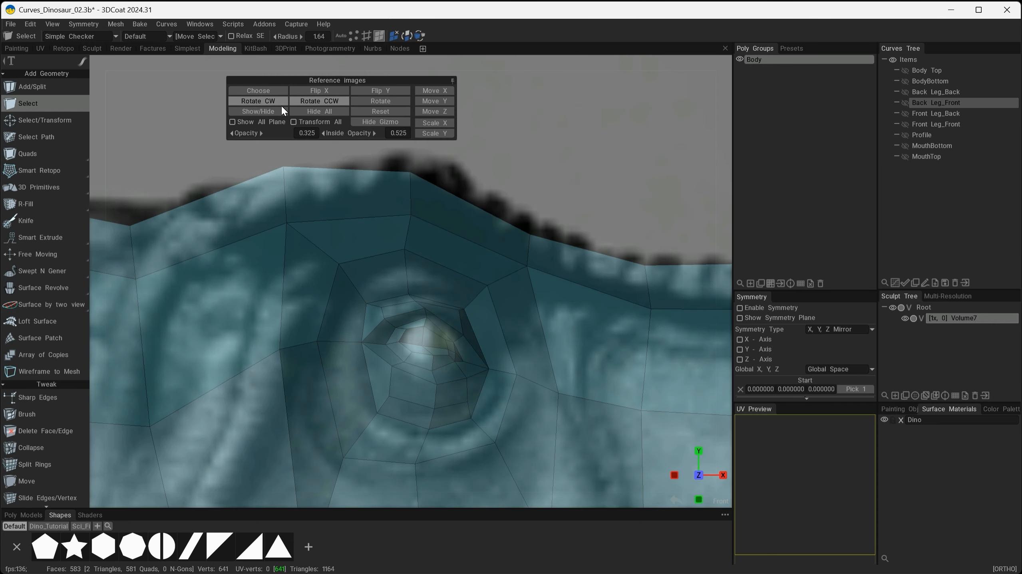
Hide the reference image and collapse the reference images settings
{"action": "left_click", "coordinate": [271, 112]}
{"action": "right_click_drag", "start_coordinate": [521, 330], "coordinate": [552, 339], "text": "alt"}
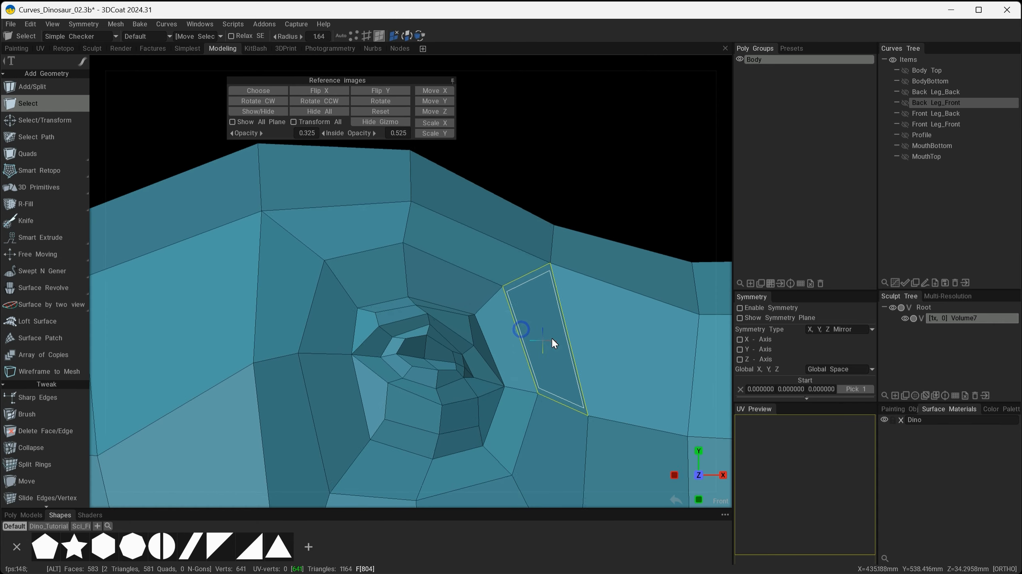
{"action": "left_click", "coordinate": [452, 81]}
Adjust the cheek vertices just below the eye socket with the Move tool, checking the shape from the front and side
{"action": "left_click_drag", "start_coordinate": [451, 371], "coordinate": [399, 371], "text": "alt"}
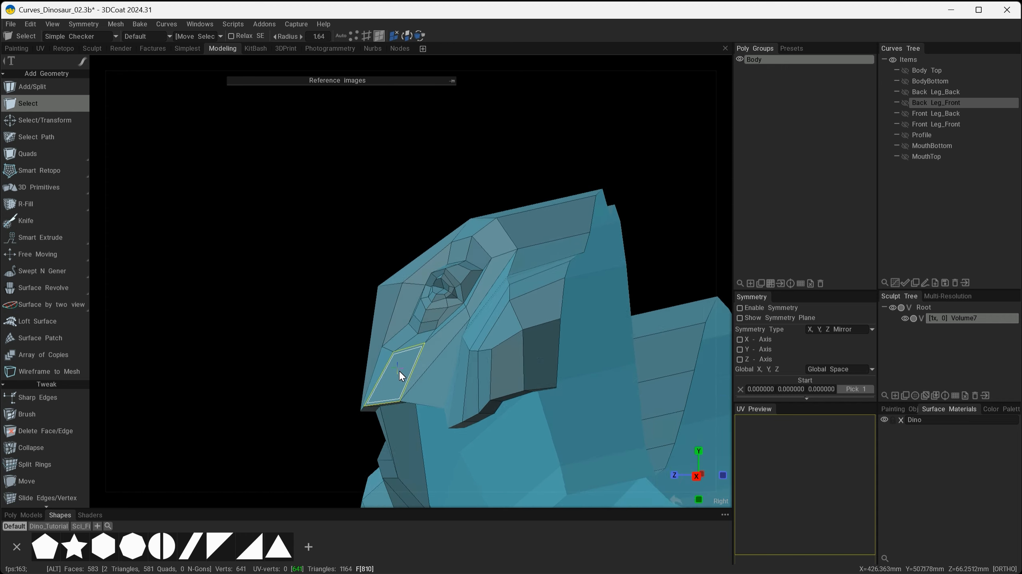
{"action": "right_click_drag", "start_coordinate": [400, 371], "coordinate": [272, 457], "text": "alt"}
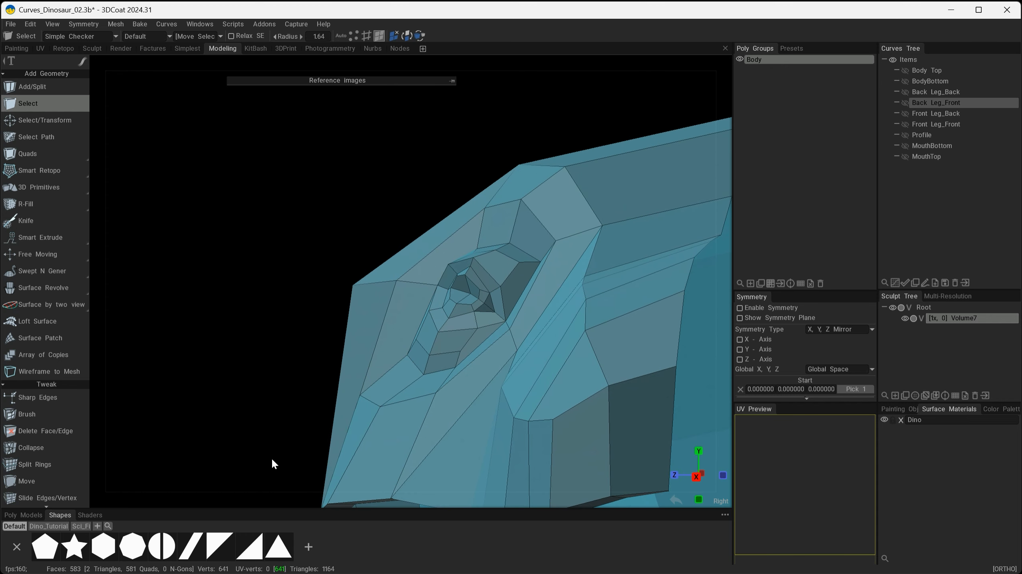
{"action": "left_click", "coordinate": [57, 484]}
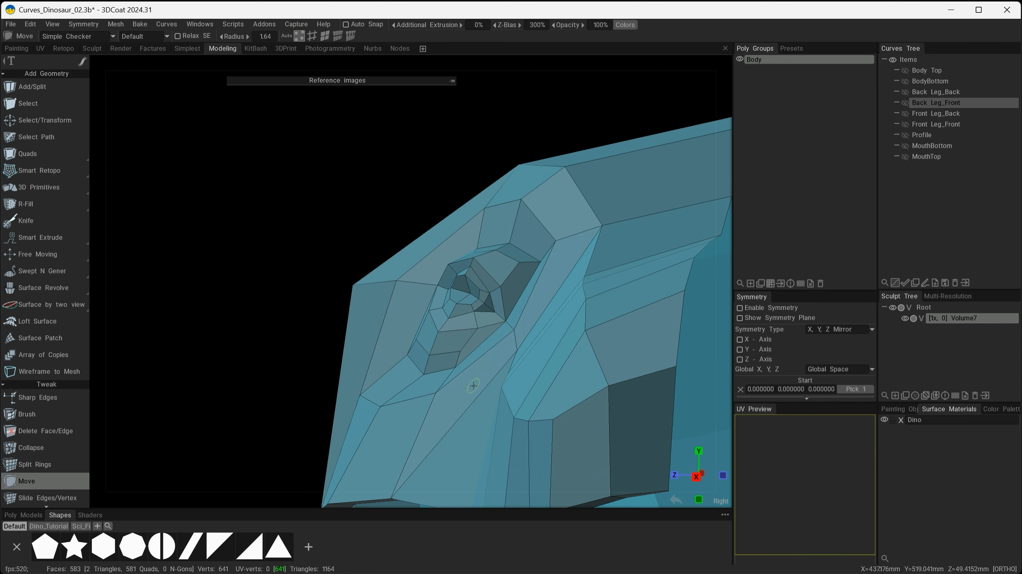
{"action": "left_click_drag", "start_coordinate": [437, 390], "coordinate": [449, 399]}
{"action": "left_click_drag", "start_coordinate": [499, 363], "coordinate": [517, 364], "text": "alt"}
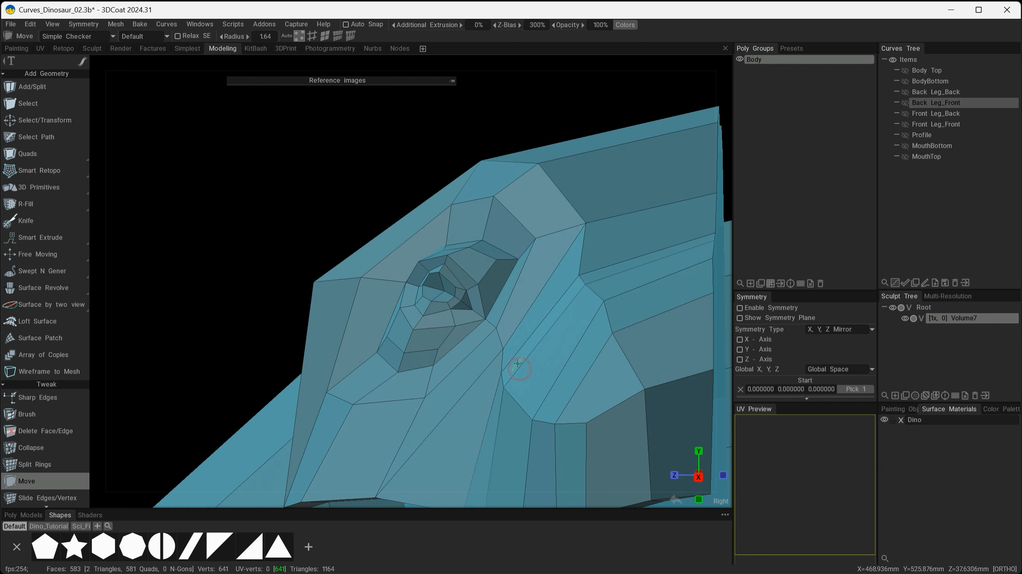
{"action": "right_click_drag", "start_coordinate": [500, 370], "coordinate": [415, 430], "text": "alt"}
{"action": "left_click_drag", "start_coordinate": [415, 430], "coordinate": [468, 408], "text": "alt"}
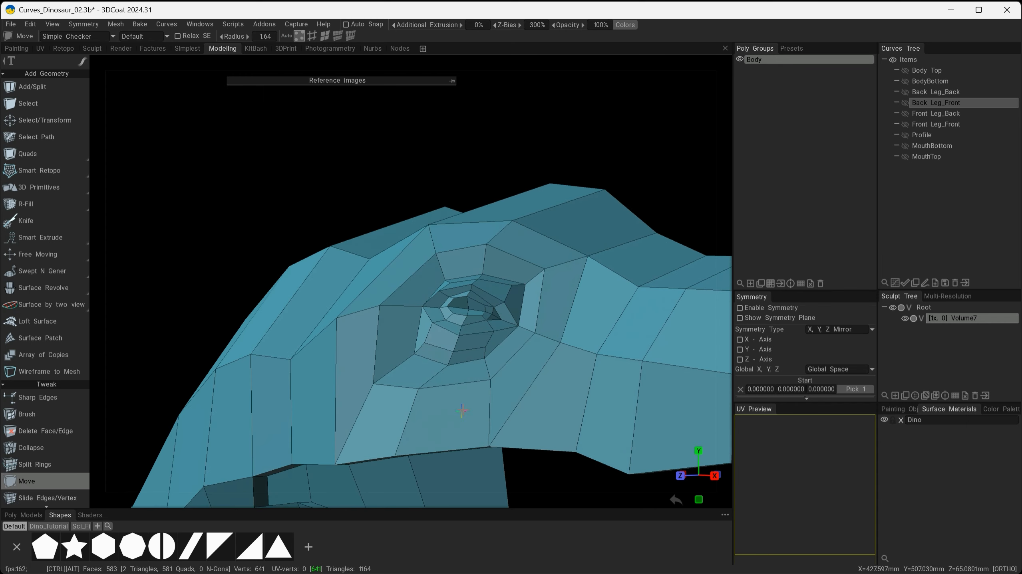
Examine the whole head, then the upper lip edge and mouth corner, from several angles
{"action": "right_click_drag", "start_coordinate": [467, 407], "coordinate": [284, 356], "text": "alt"}
{"action": "left_click_drag", "start_coordinate": [282, 354], "coordinate": [373, 406], "text": "alt"}
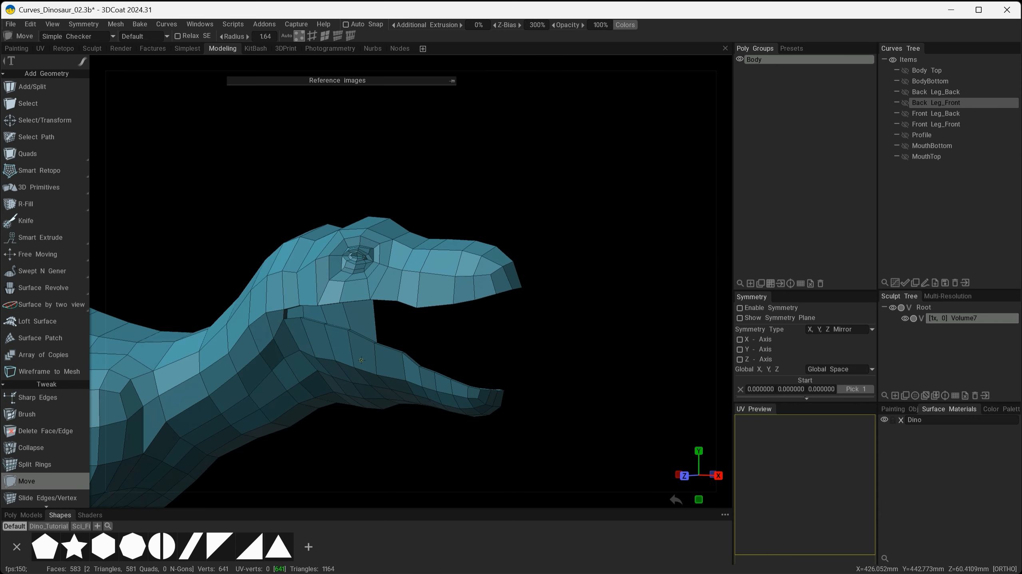
{"action": "left_click_drag", "start_coordinate": [361, 360], "coordinate": [297, 306], "text": "alt"}
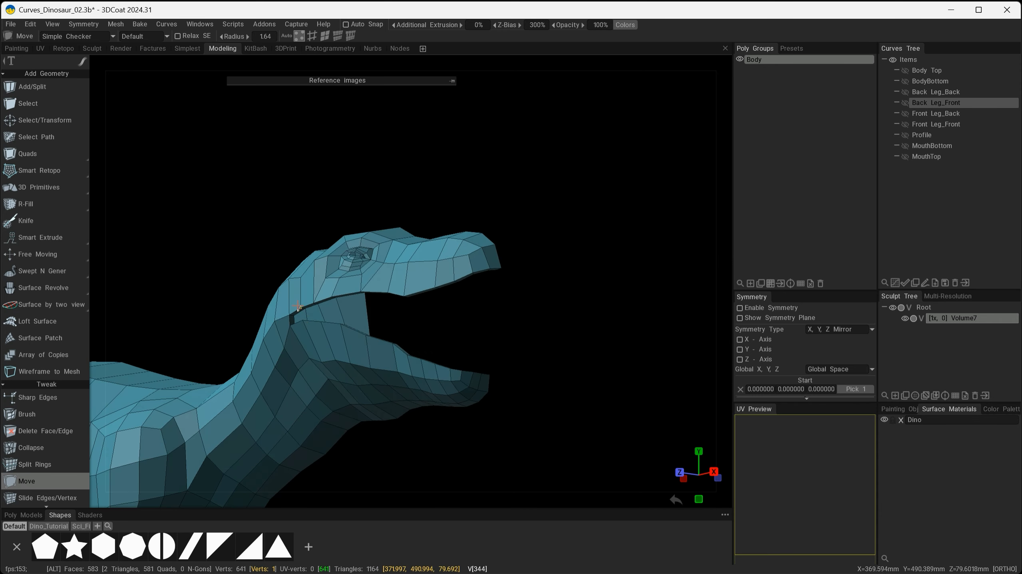
{"action": "right_click_drag", "start_coordinate": [322, 288], "coordinate": [522, 364], "text": "alt"}
{"action": "left_click_drag", "start_coordinate": [294, 373], "coordinate": [231, 317], "text": "alt"}
{"action": "right_click_drag", "start_coordinate": [267, 353], "coordinate": [387, 375], "text": "alt"}
{"action": "middle_click_drag", "start_coordinate": [387, 375], "coordinate": [524, 406], "text": "alt"}
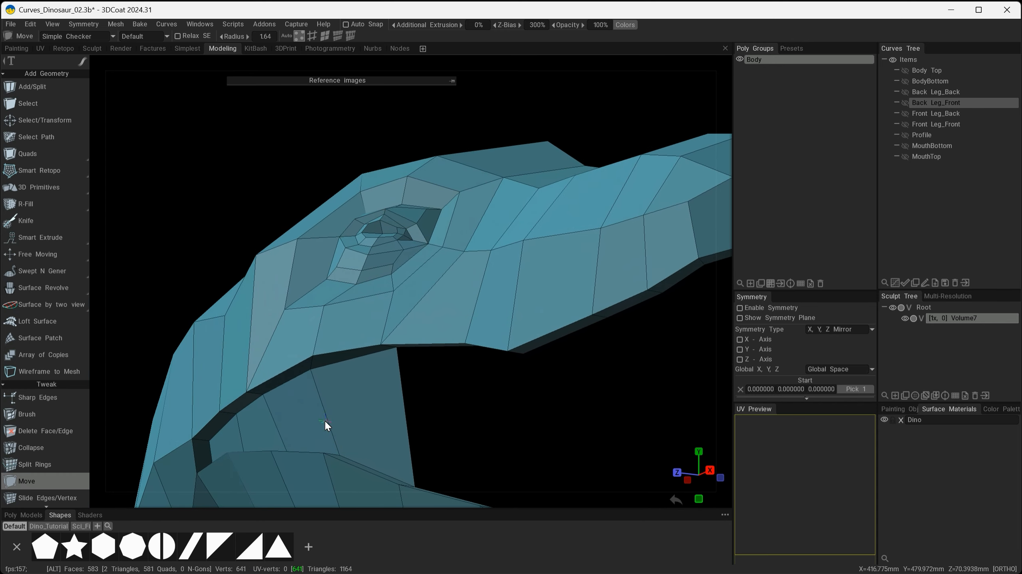
{"action": "right_click_drag", "start_coordinate": [325, 421], "coordinate": [314, 423], "text": "alt"}
{"action": "left_click_drag", "start_coordinate": [331, 424], "coordinate": [304, 423], "text": "alt"}
{"action": "right_click_drag", "start_coordinate": [258, 381], "coordinate": [319, 398], "text": "alt"}
{"action": "left_click_drag", "start_coordinate": [312, 395], "coordinate": [396, 433], "text": "alt"}
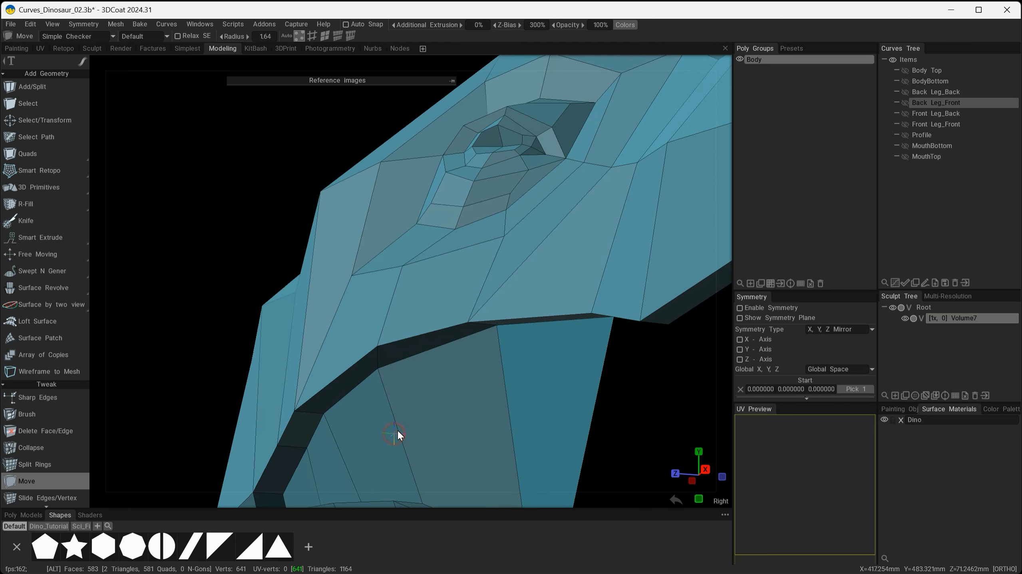
Slide the inner upper lip vertices around the mouth corner closer to the outer lip edge with Slide Edges/Vertex
{"action": "scroll", "coordinate": [48, 442], "scroll_direction": "down", "scroll_amount": 2}
{"action": "left_click", "coordinate": [43, 447]}
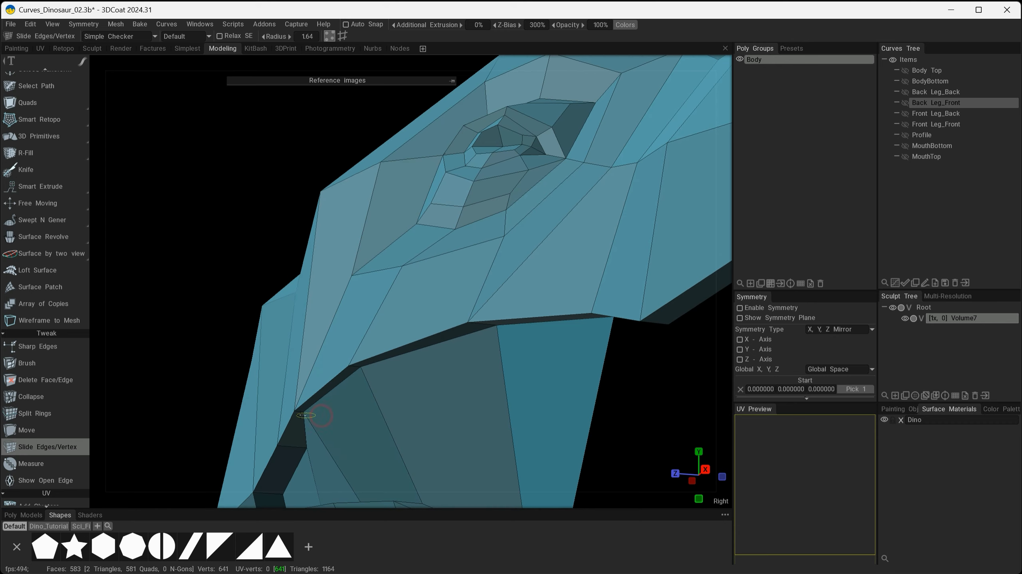
{"action": "mouse_move", "coordinate": [305, 459]}
{"action": "left_mouse_down", "text": "alt"}
{"action": "mouse_move", "coordinate": [491, 353]}
{"action": "mouse_move", "coordinate": [401, 415]}
{"action": "mouse_move", "coordinate": [417, 429]}
{"action": "mouse_move", "coordinate": [386, 292]}
{"action": "left_mouse_up", "text": "alt"}
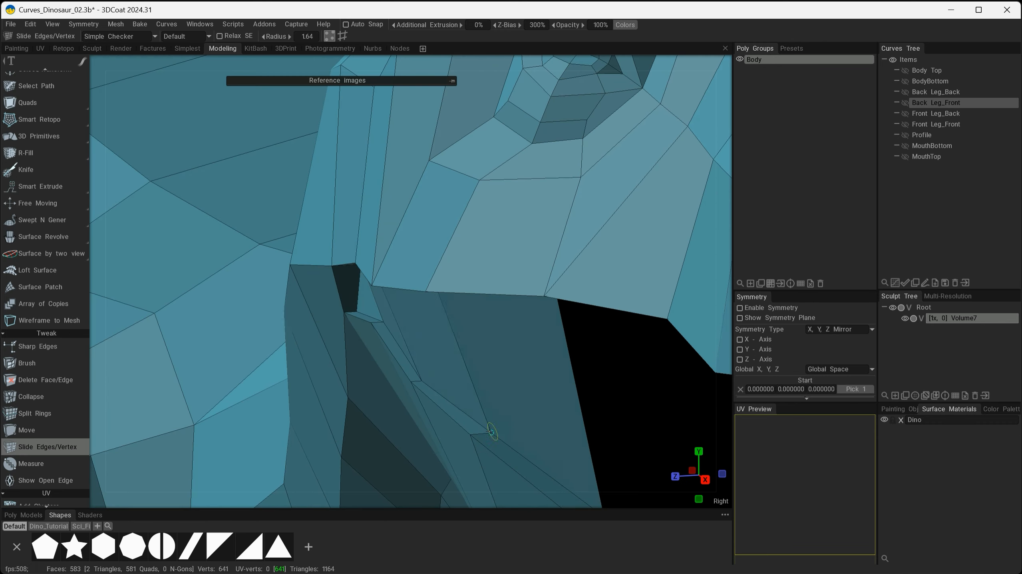
{"action": "mouse_move", "coordinate": [472, 402]}
{"action": "left_mouse_down", "text": "alt"}
{"action": "mouse_move", "coordinate": [588, 417]}
{"action": "mouse_move", "coordinate": [381, 394]}
{"action": "left_mouse_up", "text": "alt"}
{"action": "right_click_drag", "start_coordinate": [380, 392], "coordinate": [386, 439], "text": "alt"}
{"action": "left_click_drag", "start_coordinate": [386, 438], "coordinate": [402, 258]}
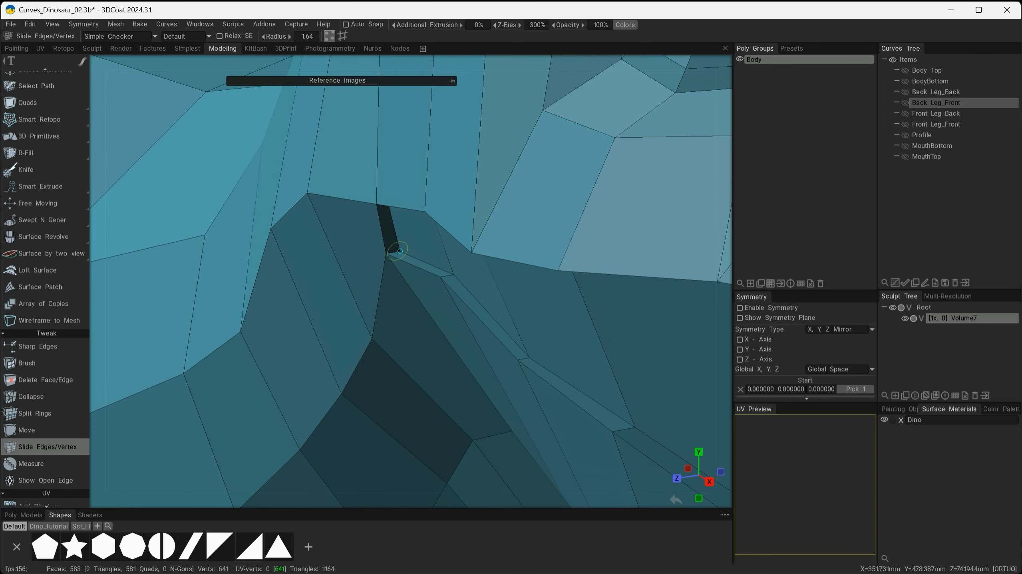
{"action": "right_click_drag", "start_coordinate": [403, 258], "coordinate": [500, 331], "text": "alt"}
{"action": "left_click_drag", "start_coordinate": [501, 330], "coordinate": [438, 346], "text": "alt"}
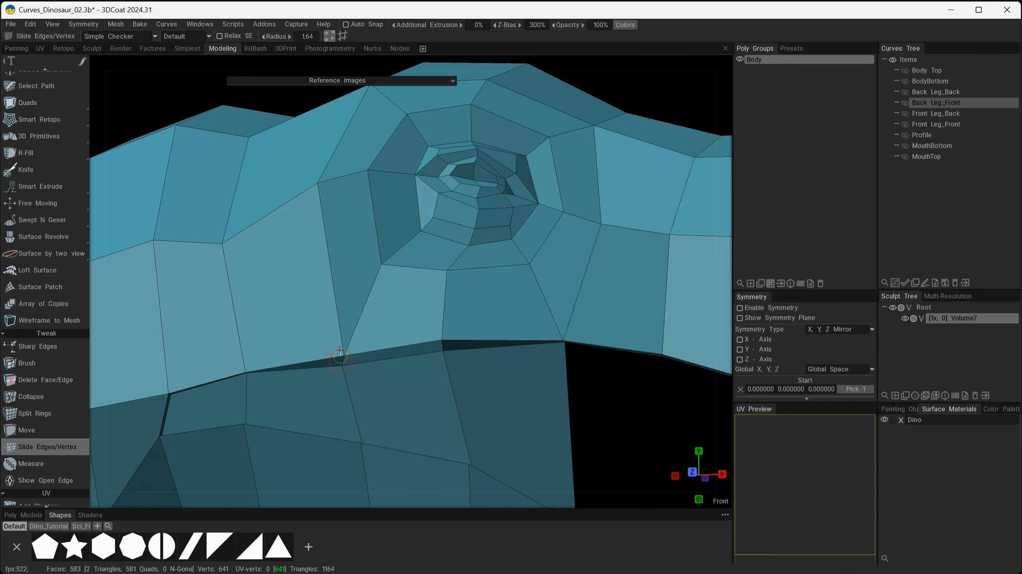
Slide the inner lip vertices along the upper jaw, from the mouth corner towards the snout, to thin and even the lip edge
{"action": "left_click_drag", "start_coordinate": [170, 394], "coordinate": [169, 384]}
{"action": "left_click_drag", "start_coordinate": [564, 342], "coordinate": [563, 331]}
{"action": "middle_click_drag", "start_coordinate": [645, 340], "coordinate": [404, 376], "text": "alt"}
{"action": "left_click_drag", "start_coordinate": [420, 391], "coordinate": [421, 386]}
{"action": "left_click_drag", "start_coordinate": [508, 415], "coordinate": [507, 410]}
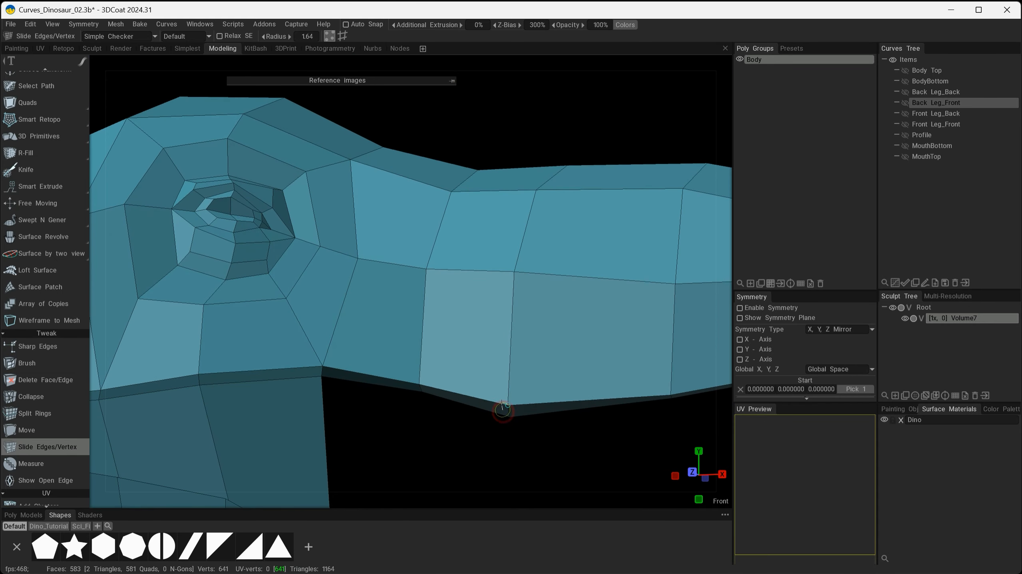
{"action": "middle_click_drag", "start_coordinate": [666, 397], "coordinate": [417, 386], "text": "alt"}
{"action": "left_click_drag", "start_coordinate": [420, 387], "coordinate": [416, 380]}
{"action": "left_click_drag", "start_coordinate": [643, 338], "coordinate": [640, 333]}
{"action": "left_click_drag", "start_coordinate": [641, 333], "coordinate": [507, 371], "text": "alt"}
{"action": "left_click_drag", "start_coordinate": [512, 357], "coordinate": [557, 340]}
Slide the inner lip vertices at the rear of the lower jaw to even out the narrow lip strip
{"action": "right_click_drag", "start_coordinate": [557, 341], "coordinate": [422, 376], "text": "alt"}
{"action": "left_click_drag", "start_coordinate": [422, 376], "coordinate": [478, 383], "text": "alt"}
{"action": "right_click_drag", "start_coordinate": [478, 383], "coordinate": [627, 384], "text": "alt"}
{"action": "middle_click_drag", "start_coordinate": [202, 497], "coordinate": [403, 320], "text": "alt"}
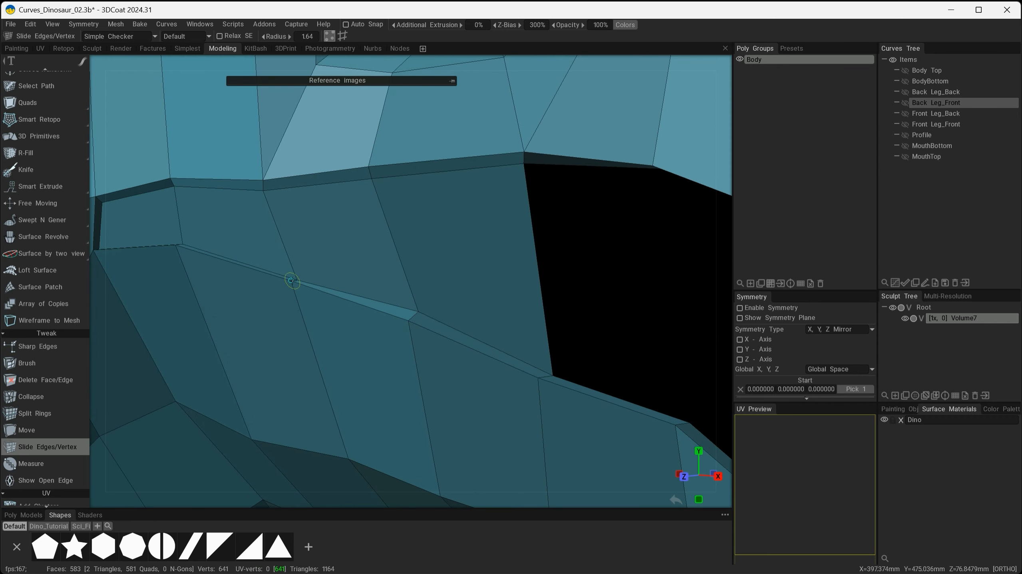
{"action": "left_click_drag", "start_coordinate": [292, 280], "coordinate": [293, 286]}
{"action": "left_click_drag", "start_coordinate": [176, 245], "coordinate": [178, 249]}
{"action": "middle_click_drag", "start_coordinate": [178, 249], "coordinate": [326, 283], "text": "alt"}
{"action": "left_click_drag", "start_coordinate": [247, 284], "coordinate": [243, 291]}
Examine the lower jaw's lip edge from the mouth corner to the jaw tip
{"action": "right_click_drag", "start_coordinate": [467, 376], "coordinate": [394, 362], "text": "alt"}
{"action": "left_click_drag", "start_coordinate": [395, 362], "coordinate": [334, 346], "text": "alt"}
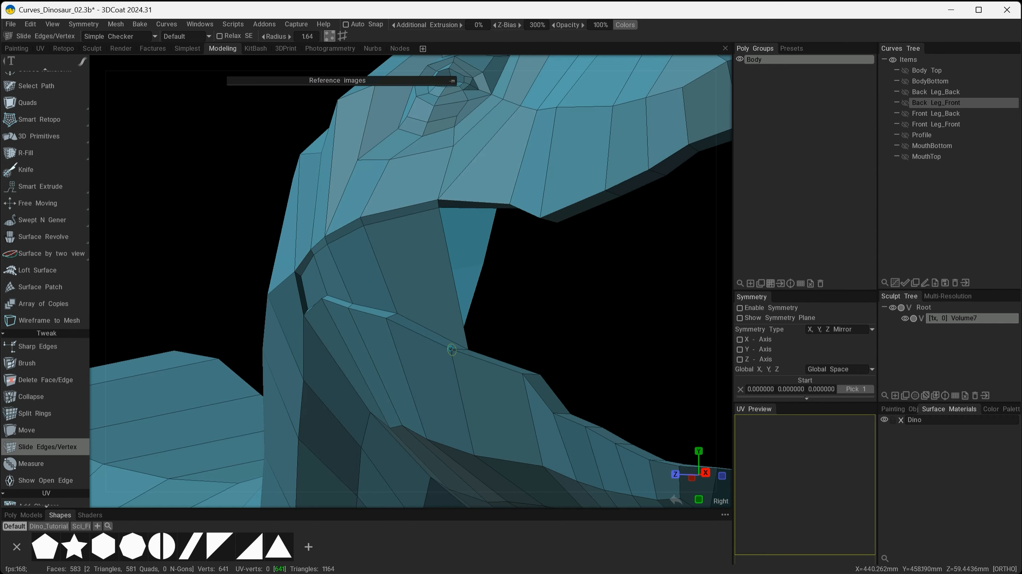
{"action": "middle_click_drag", "start_coordinate": [568, 377], "coordinate": [454, 350], "text": "alt"}
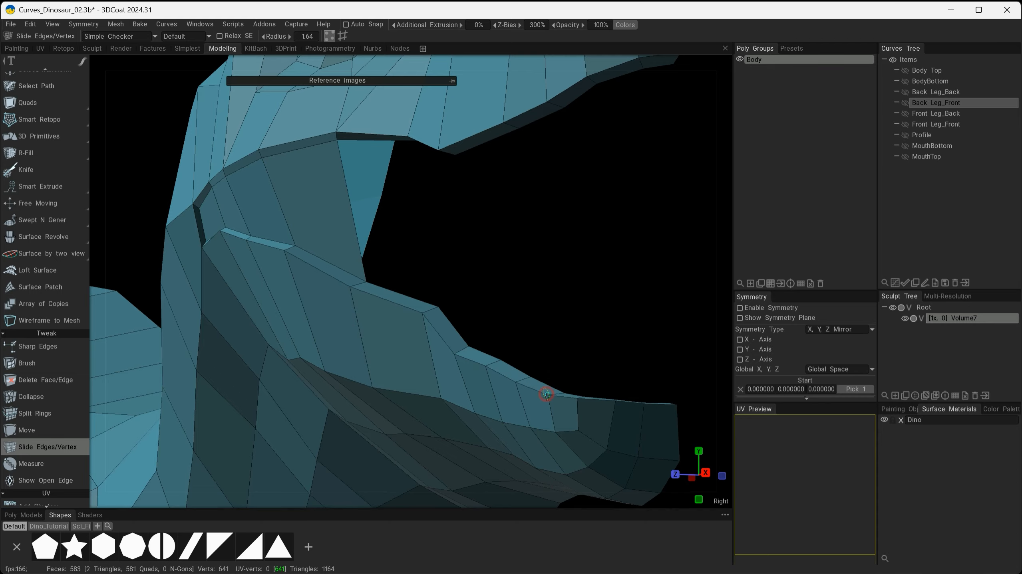
{"action": "middle_click_drag", "start_coordinate": [546, 395], "coordinate": [417, 359], "text": "alt"}
{"action": "right_click_drag", "start_coordinate": [417, 359], "coordinate": [475, 375], "text": "alt"}
{"action": "right_click_drag", "start_coordinate": [631, 428], "coordinate": [486, 346], "text": "alt"}
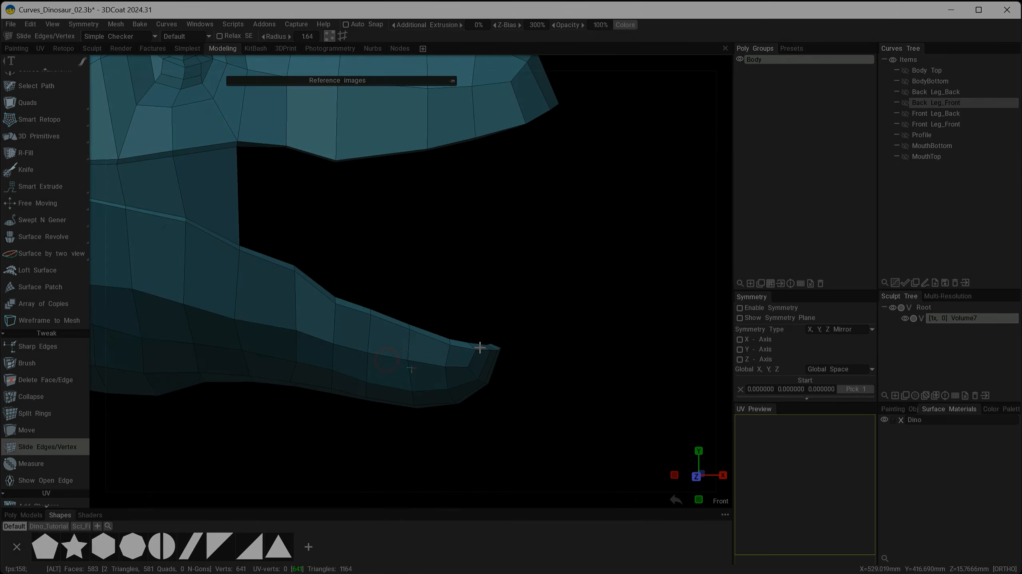